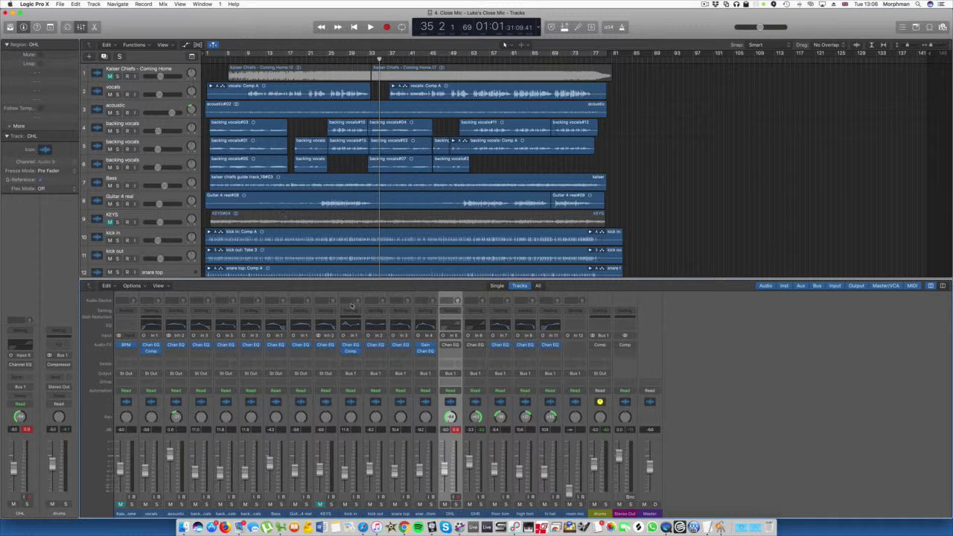
Step: Reset the OHL channel's peak level indicator and mute the tracks from Bass down through snare bottom
scroll(334, 256, "down", 5)
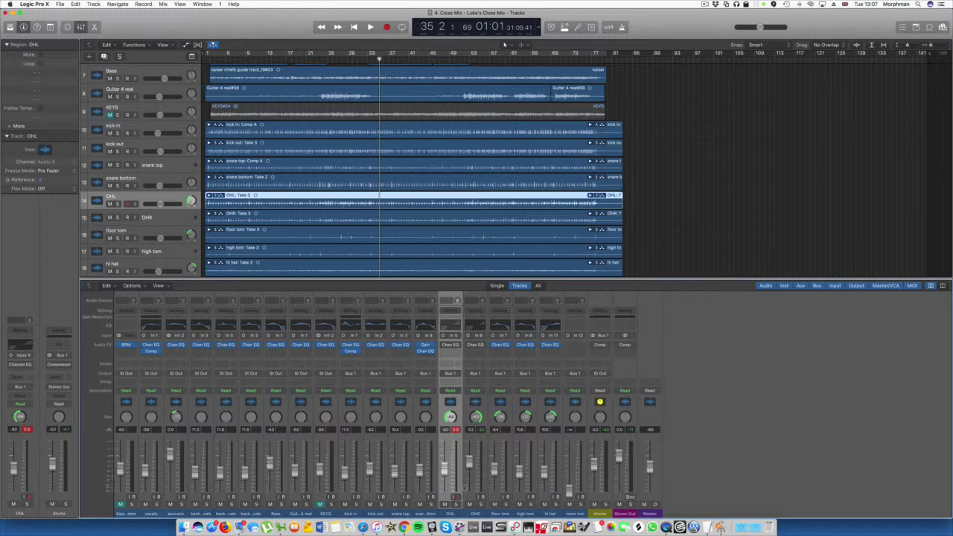
left_click(458, 431)
left_click_drag(110, 77, 110, 192)
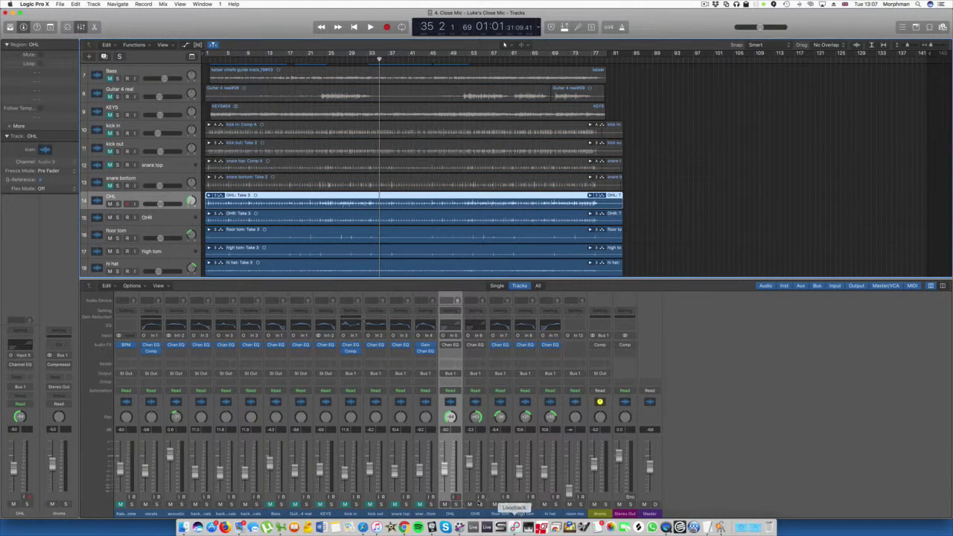
Step: Solo the OHL and OHR overheads and unmute the snare bottom, snare top, kick out and kick in channels
left_click(456, 504)
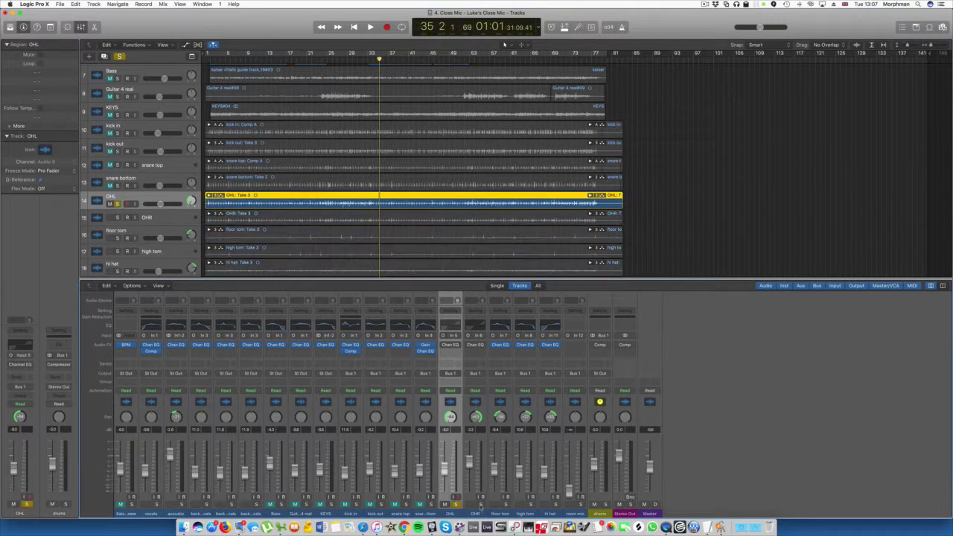
left_click(420, 505)
left_click(395, 505)
left_click(370, 505)
left_click(345, 505)
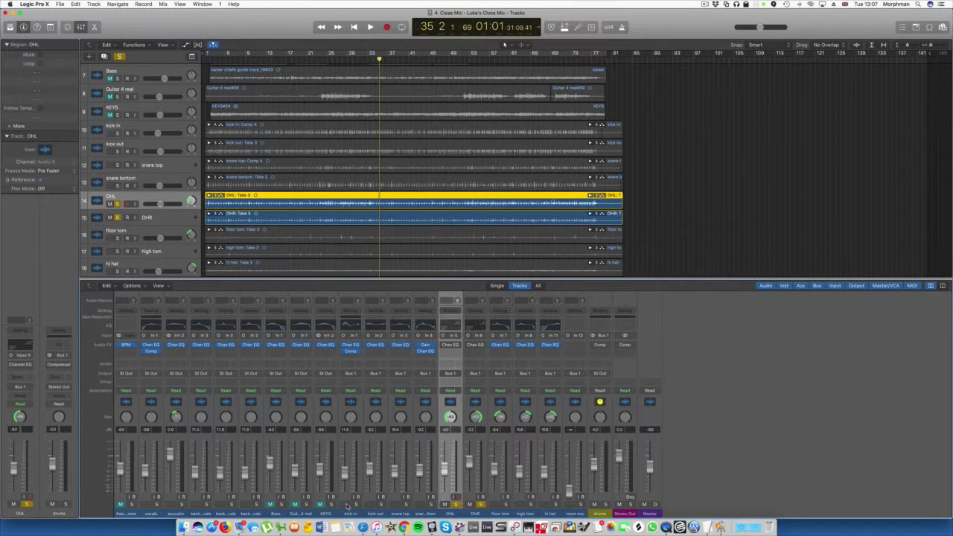
Step: Play the soloed overheads, raise the drums bus fader to 0.0 dB, and lower the OHL and OHR faders together slightly
key("space")
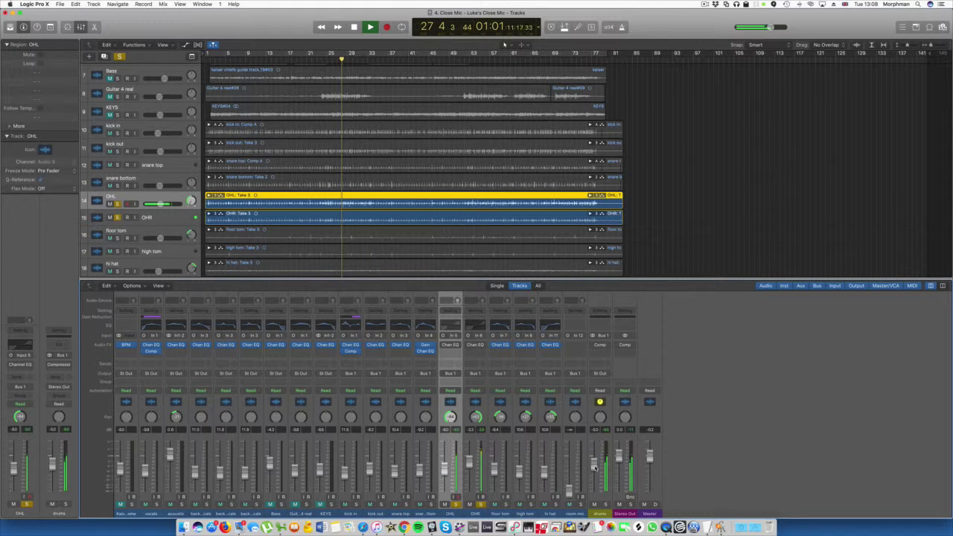
left_click_drag(593, 467, 594, 456)
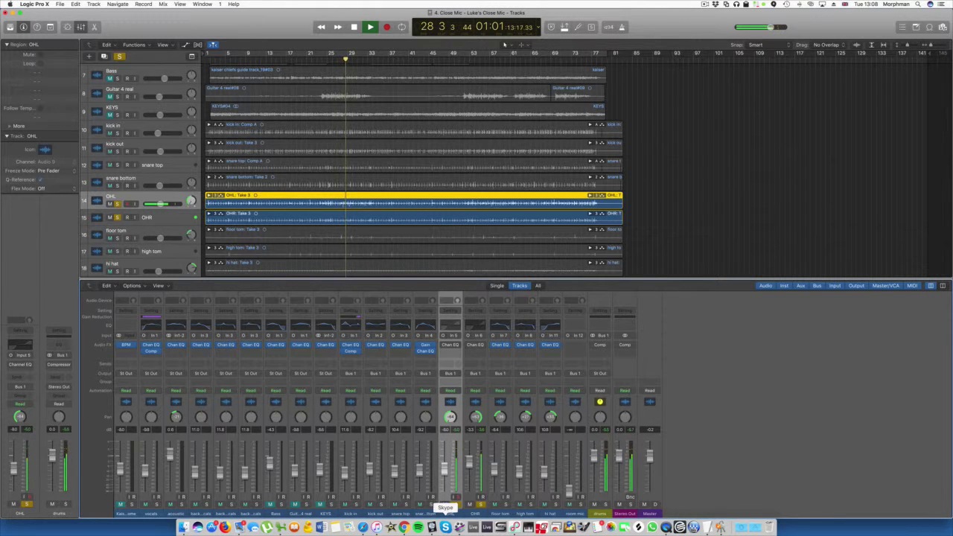
left_click(469, 462)
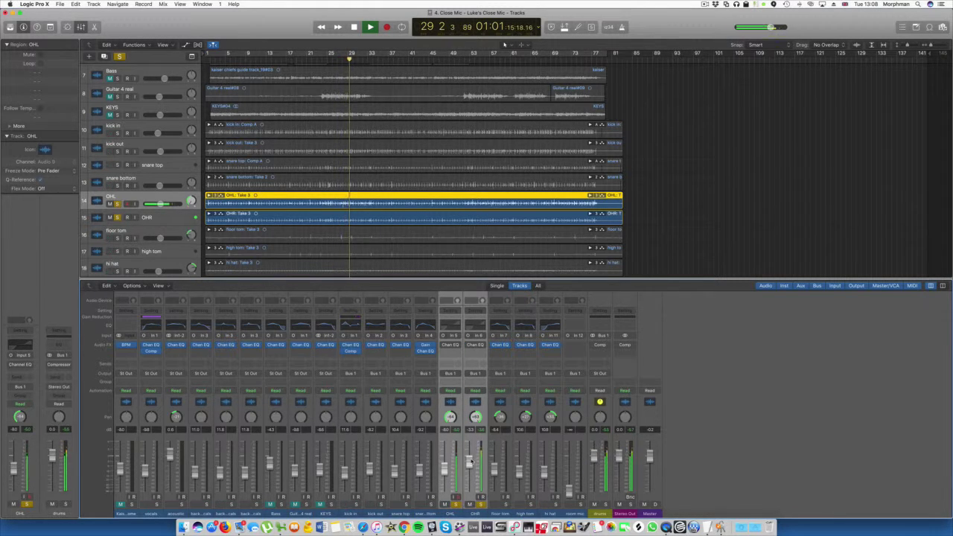
left_click_drag(469, 462, 469, 467)
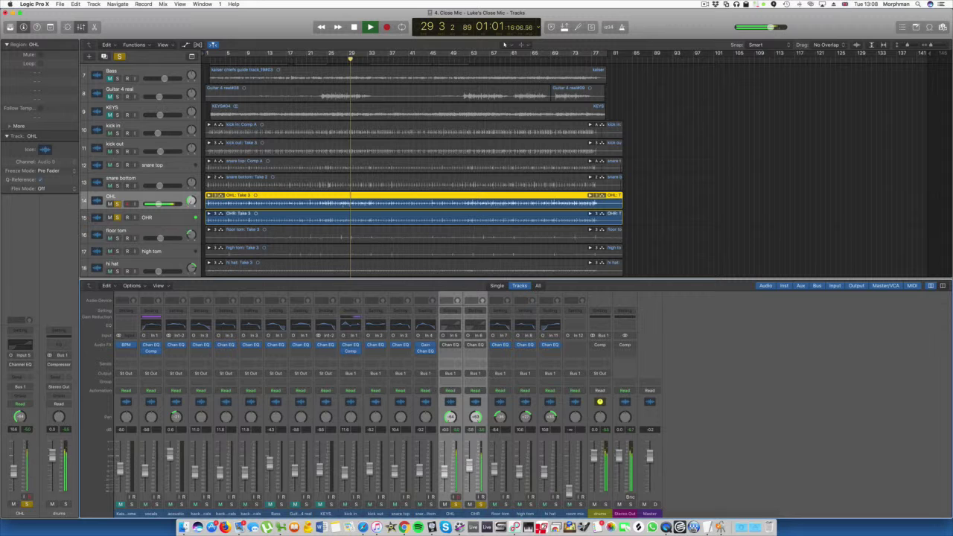
Step: Group the OHL and OHR tracks into a Summing Stack
left_click(153, 218, "shift")
right_click(154, 217)
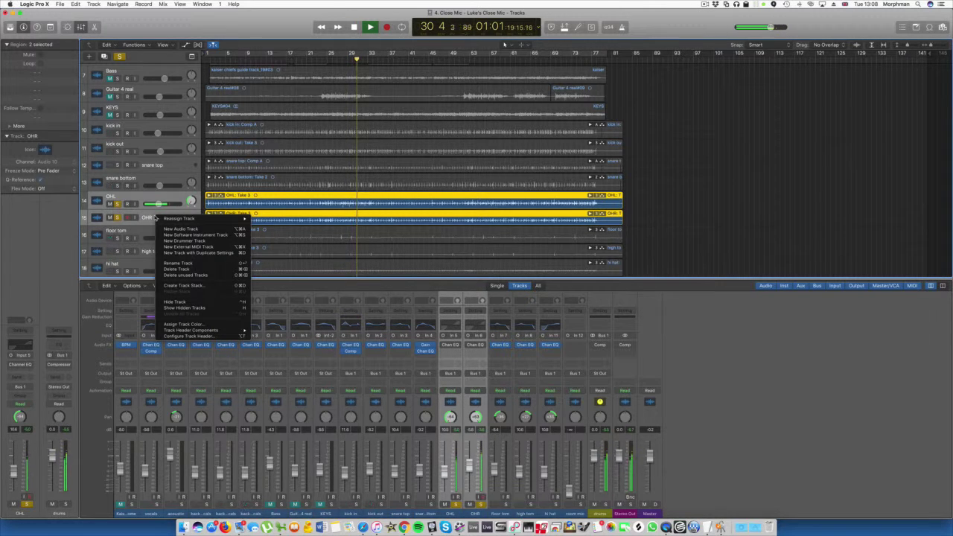
left_click(205, 286)
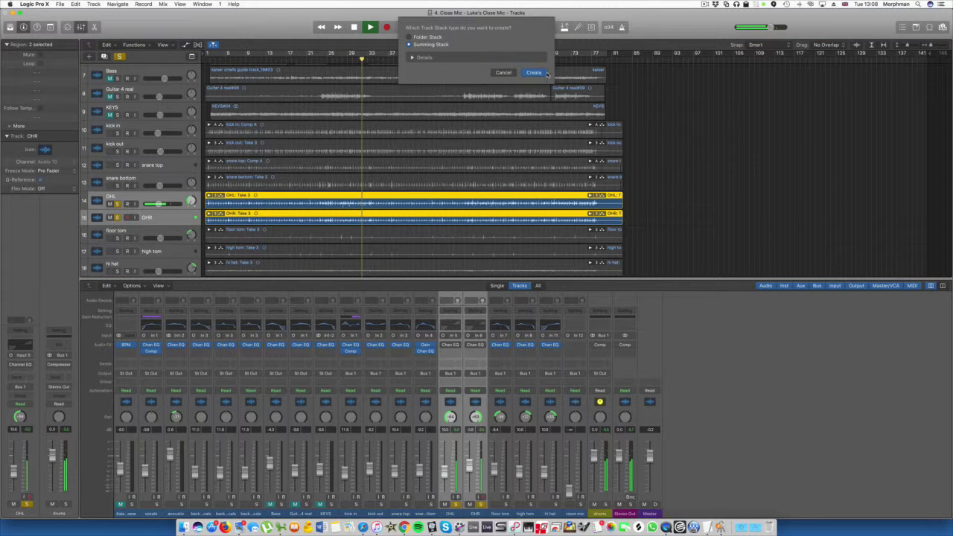
left_click(548, 73)
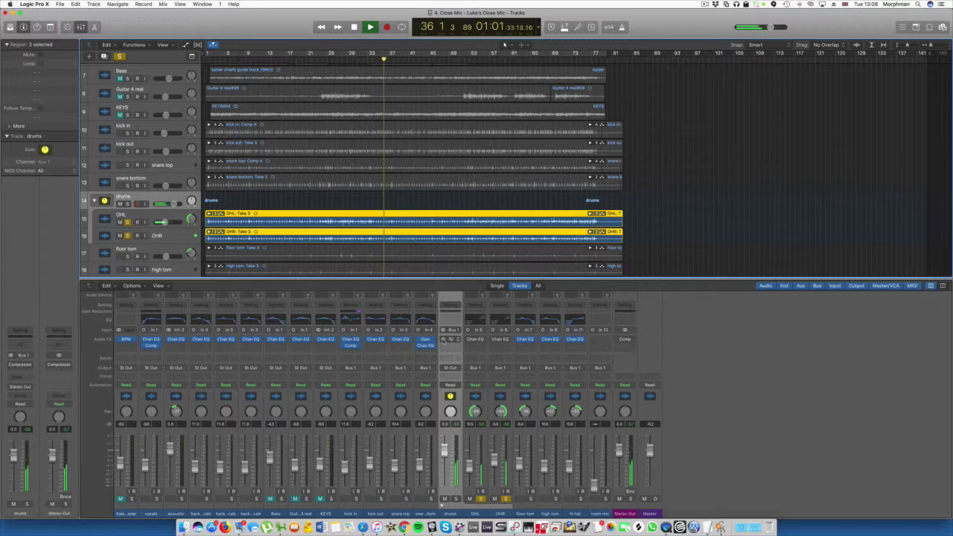
Step: Enable the Compressor on the drums bus and switch its model to Platinum Digital
left_click(444, 340)
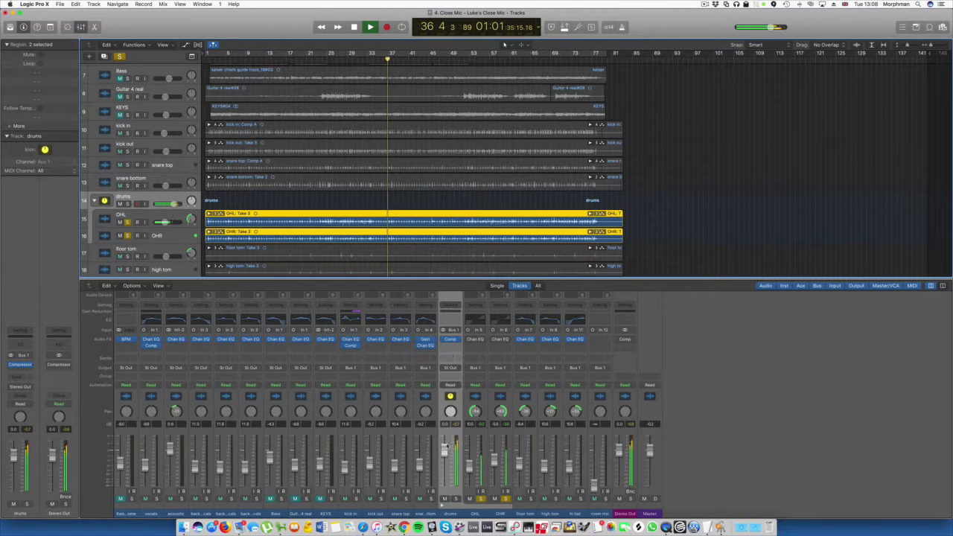
left_click(452, 339)
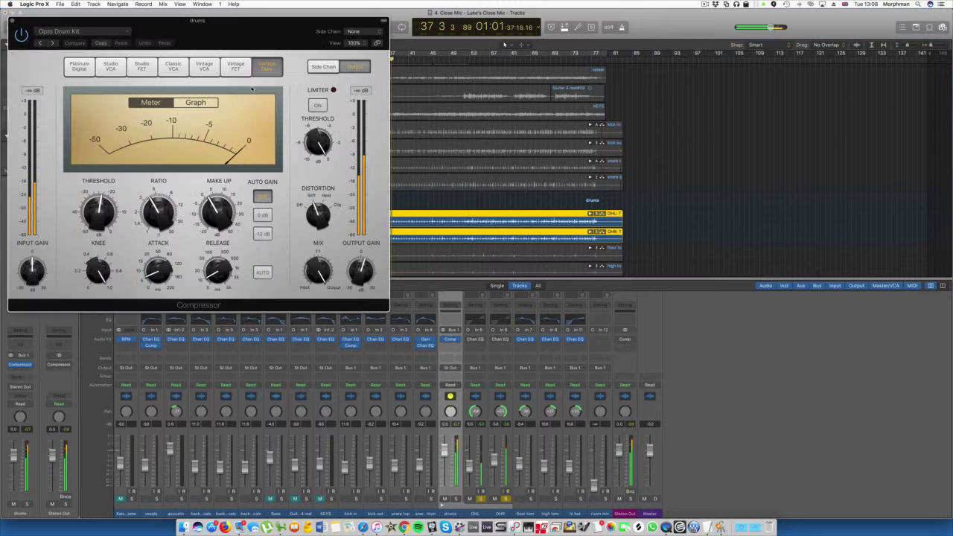
left_click_drag(203, 12, 388, 50)
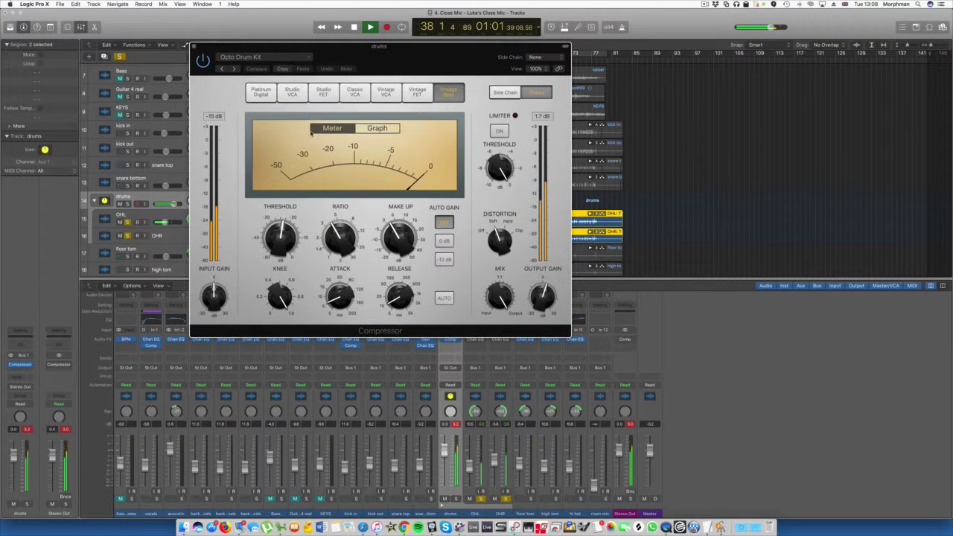
left_click(260, 91)
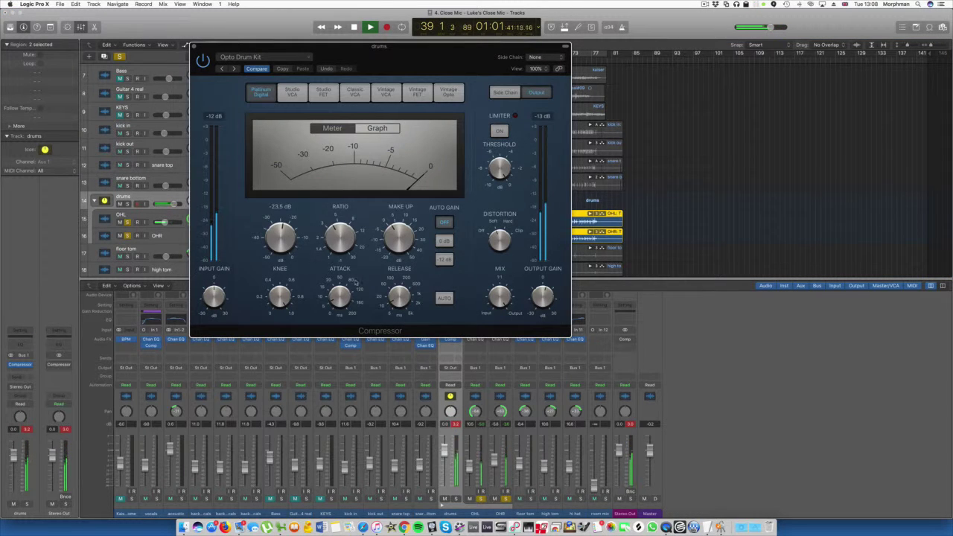
Step: Lengthen the drums bus compressor's release and lower its ratio
left_click_drag(401, 295, 403, 261)
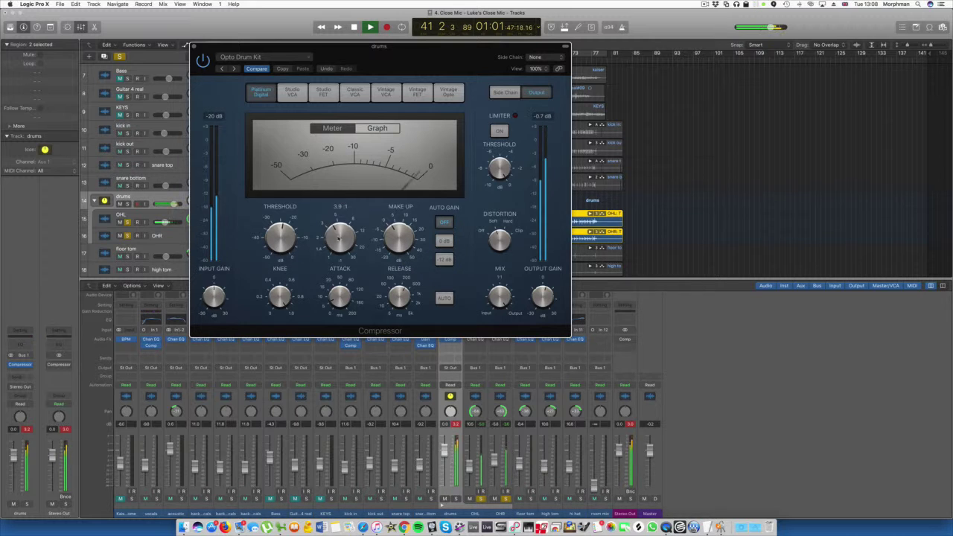
left_click_drag(340, 238, 341, 252)
left_click(195, 47)
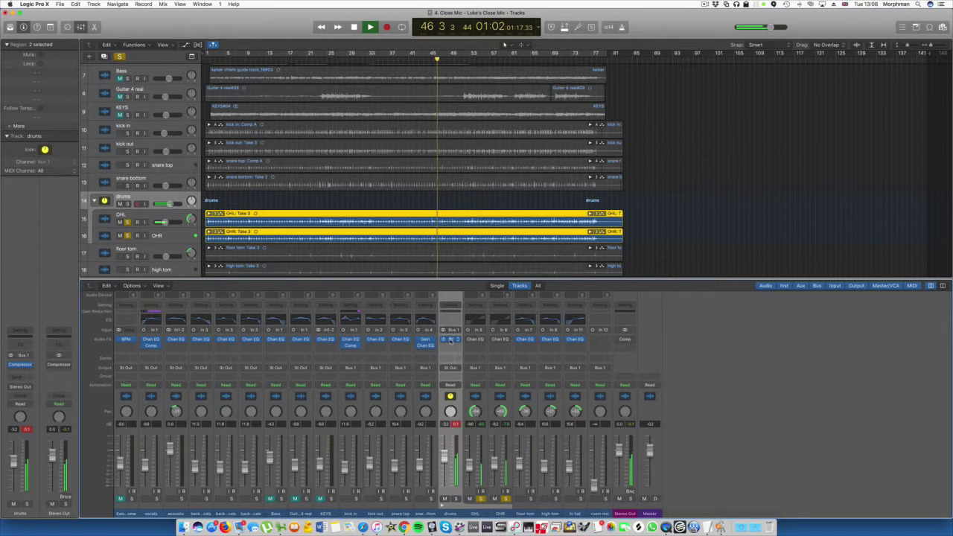
Step: Turn on the limiter in the drums bus compressor and close the plug-in window
left_click(444, 342)
left_click(497, 132)
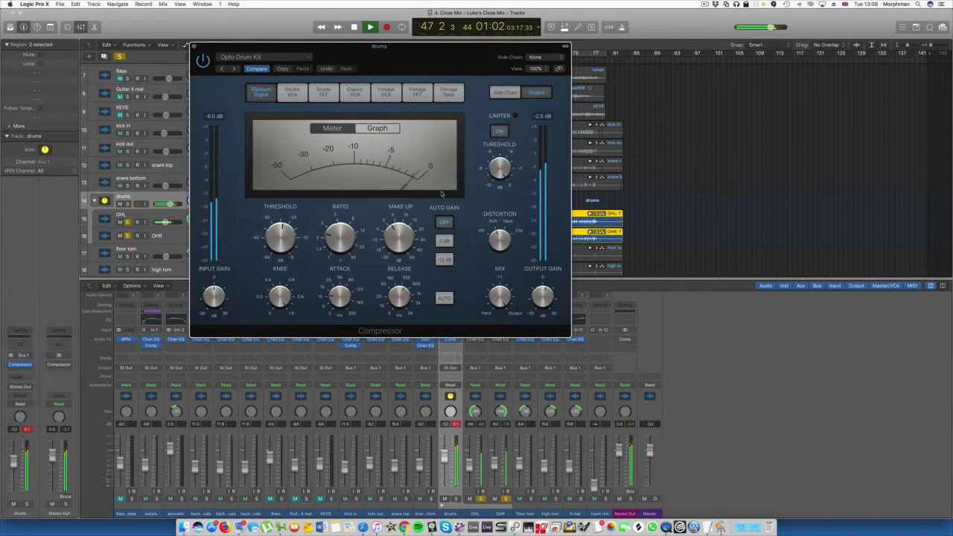
left_click(195, 46)
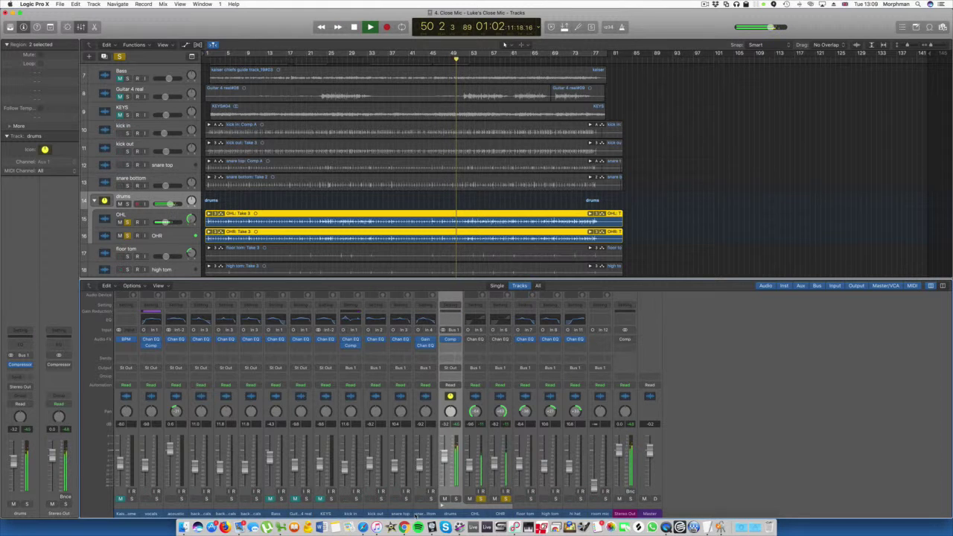
Step: Solo the kick in channel and unsolo both overhead channels, OHL and OHR
left_click(356, 498)
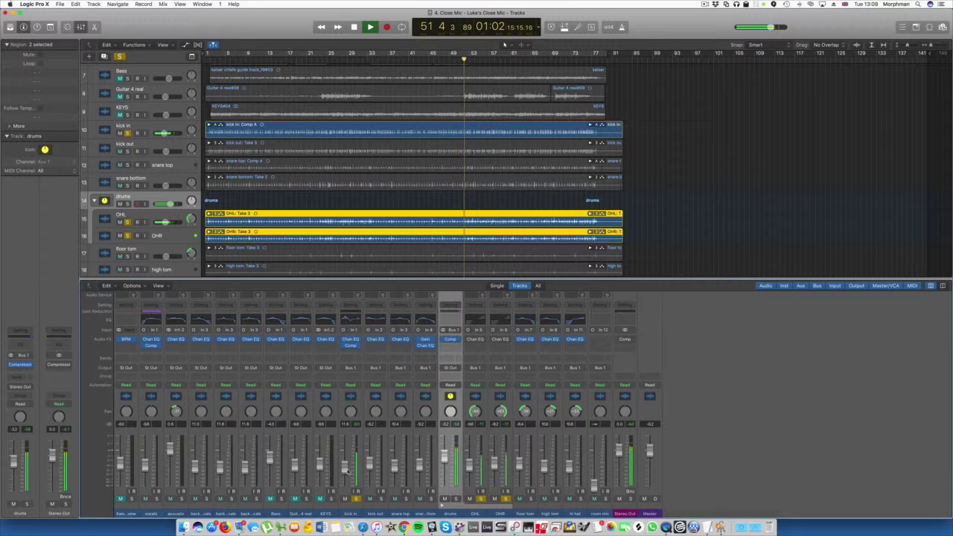
left_click(481, 499)
left_click(506, 499)
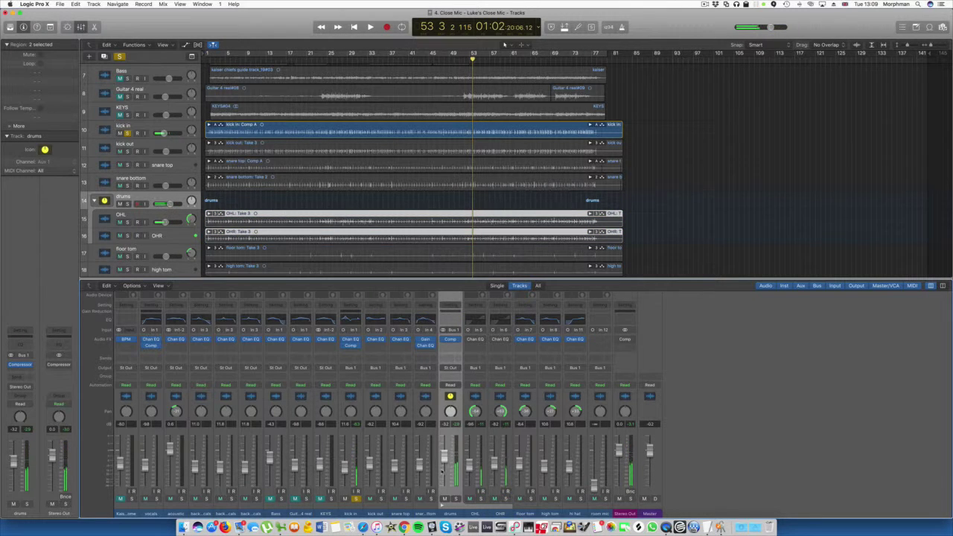
Step: Compare the kick in sound with its Channel EQ bypassed and active
left_click(350, 340)
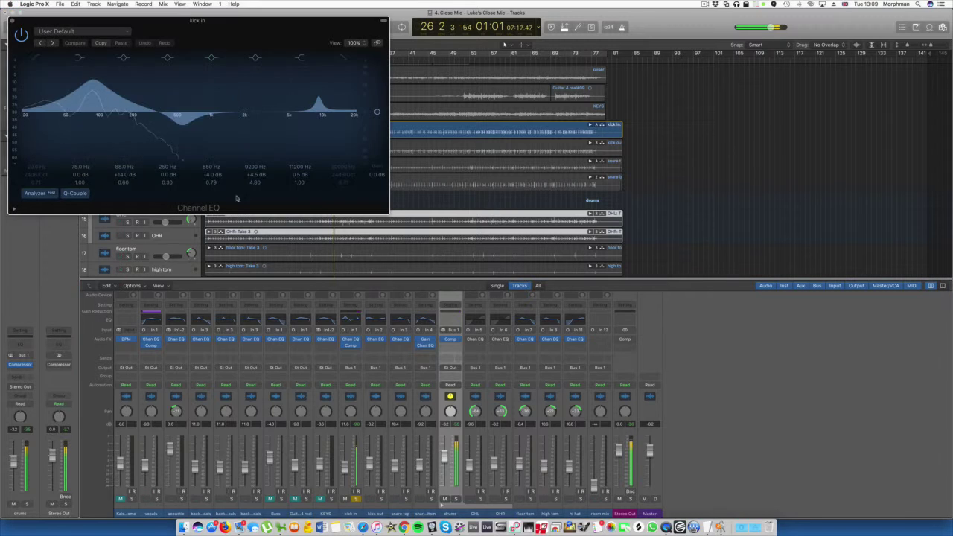
left_click_drag(139, 28, 290, 28)
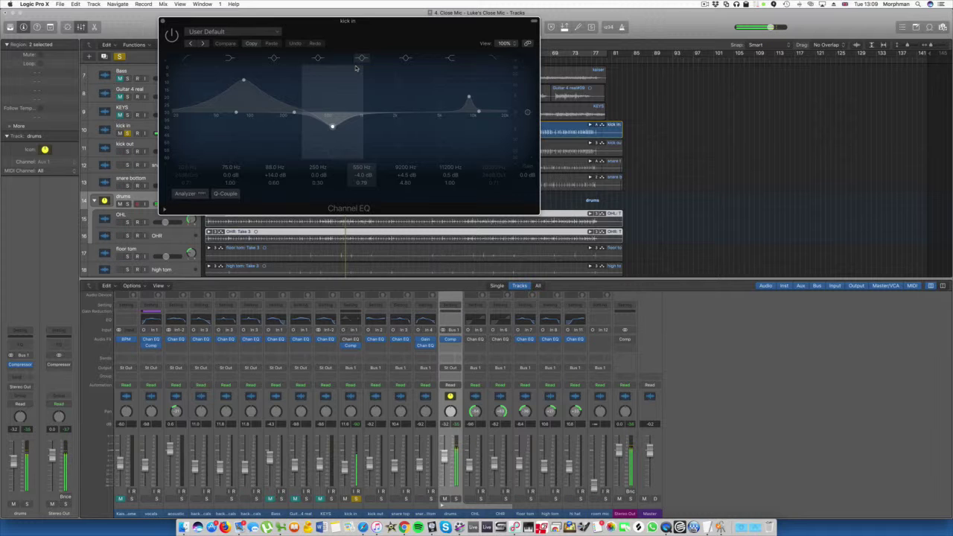
left_click(172, 34)
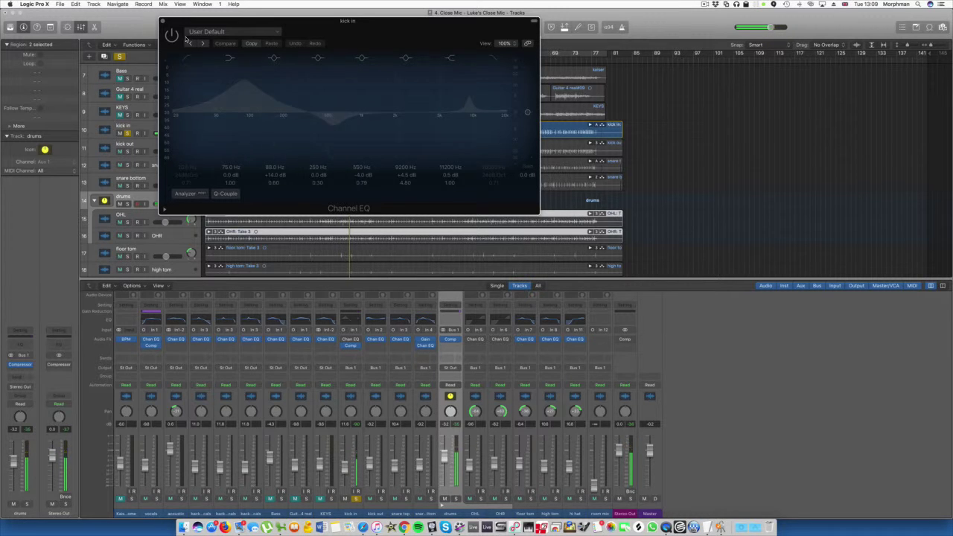
left_click(171, 34)
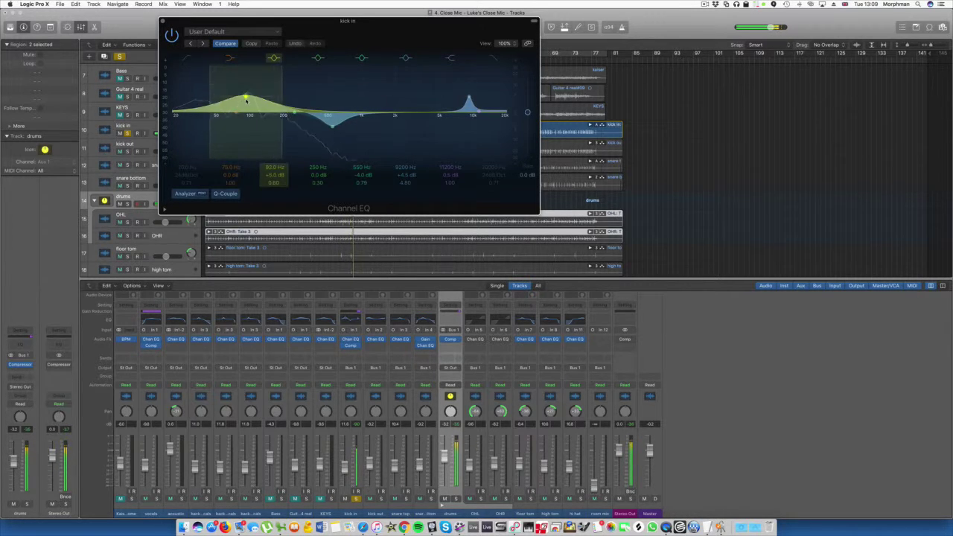
Step: Enable a 48 dB/Oct low cut at about 47 Hz in the kick in Channel EQ
left_click(186, 60)
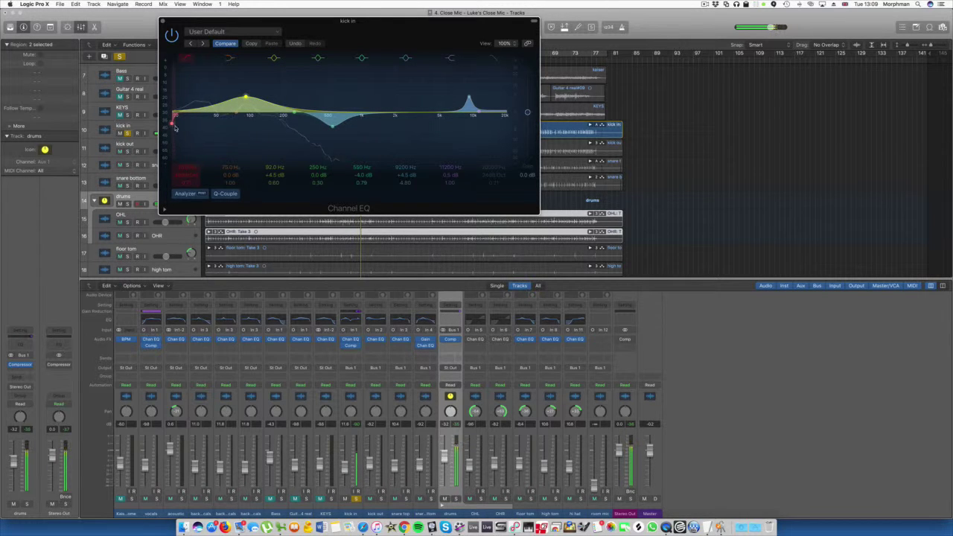
left_click_drag(174, 120, 223, 127)
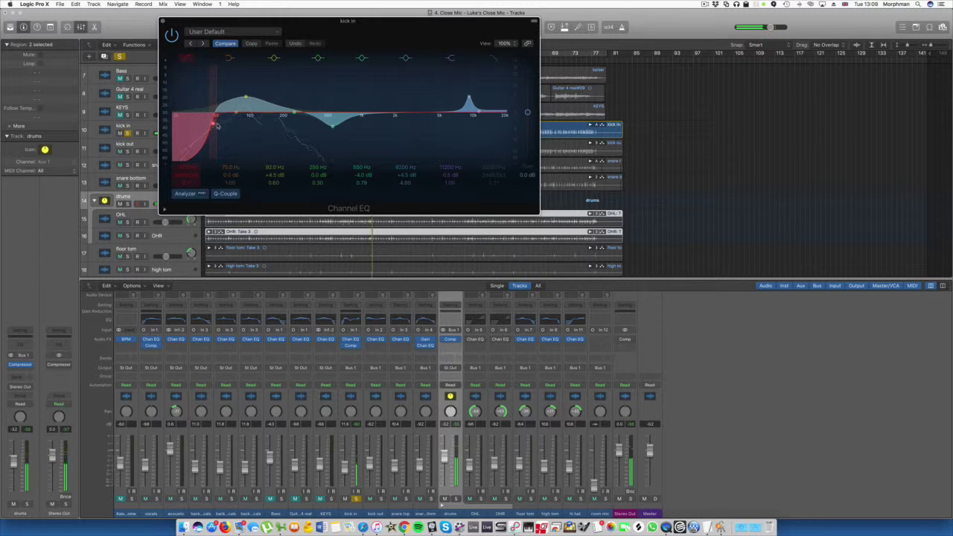
Step: Set the kick in EQ bands to +4.5 dB at 124 Hz, -2.5 dB at 570 Hz and +7.5 dB at 1740 Hz
left_click_drag(246, 98, 261, 98)
mouse_move(332, 125)
left_mouse_down()
mouse_move(317, 124)
mouse_move(350, 132)
mouse_move(334, 121)
left_mouse_up()
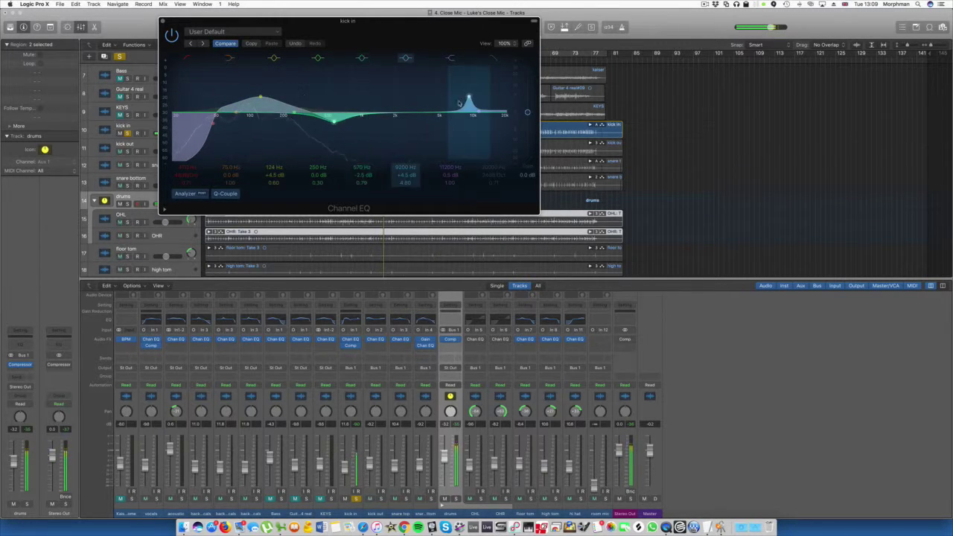
left_click_drag(468, 98, 388, 91)
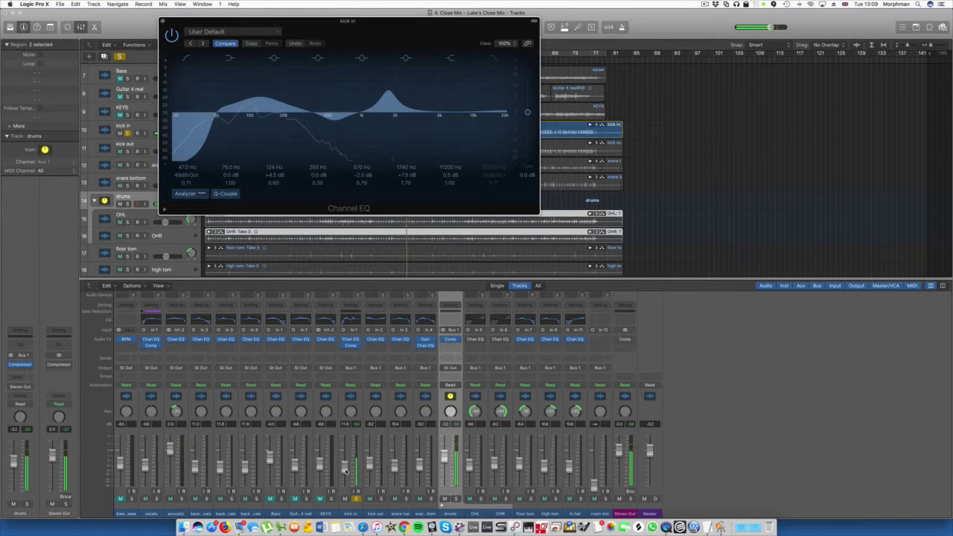
Step: Raise the kick in fader slightly and set its compressor to Studio FET with a 220 ms release and an adjusted threshold
left_click_drag(345, 467, 345, 464)
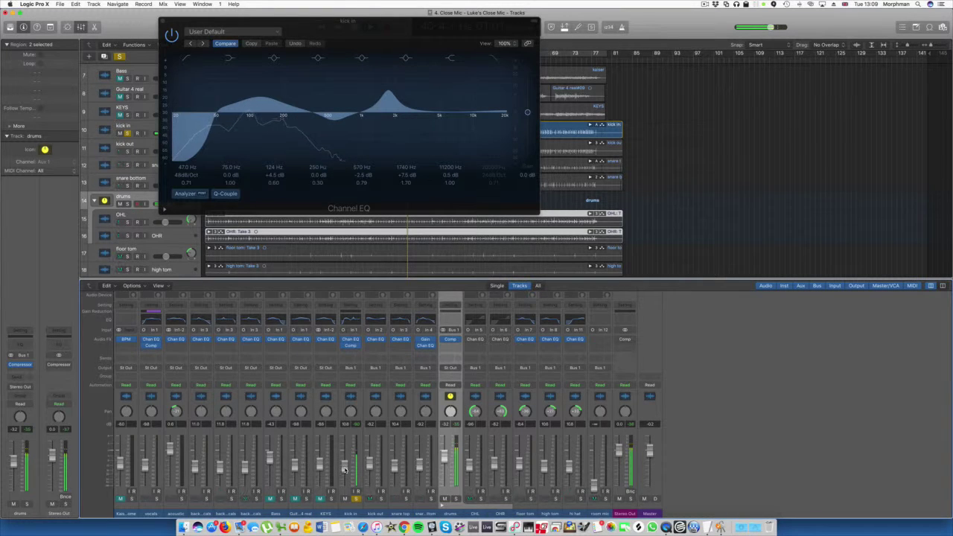
left_click(351, 347)
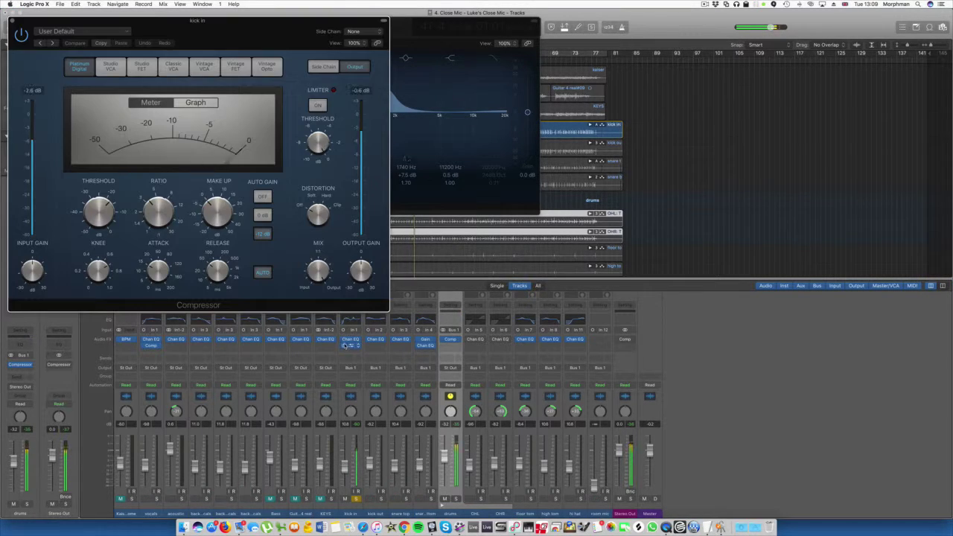
left_click_drag(217, 272, 218, 280)
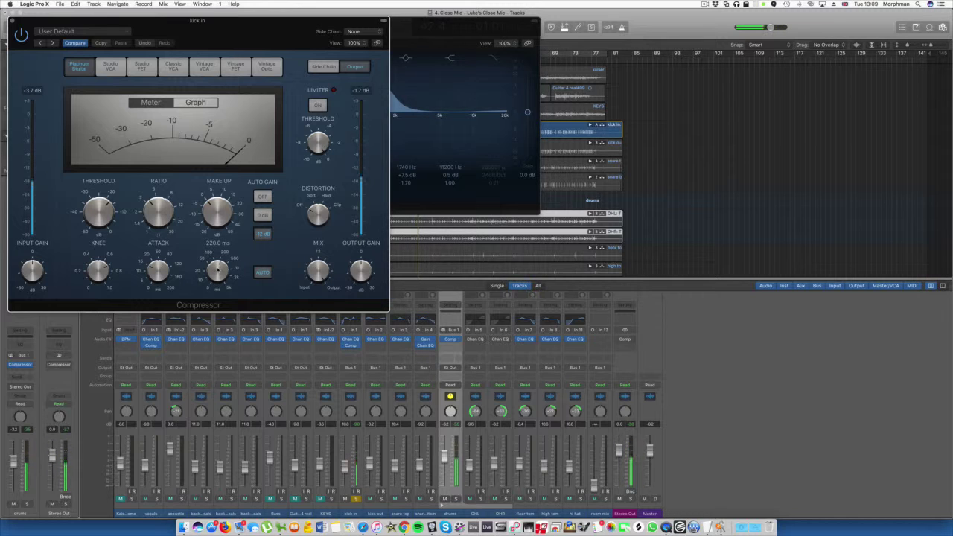
left_click(142, 66)
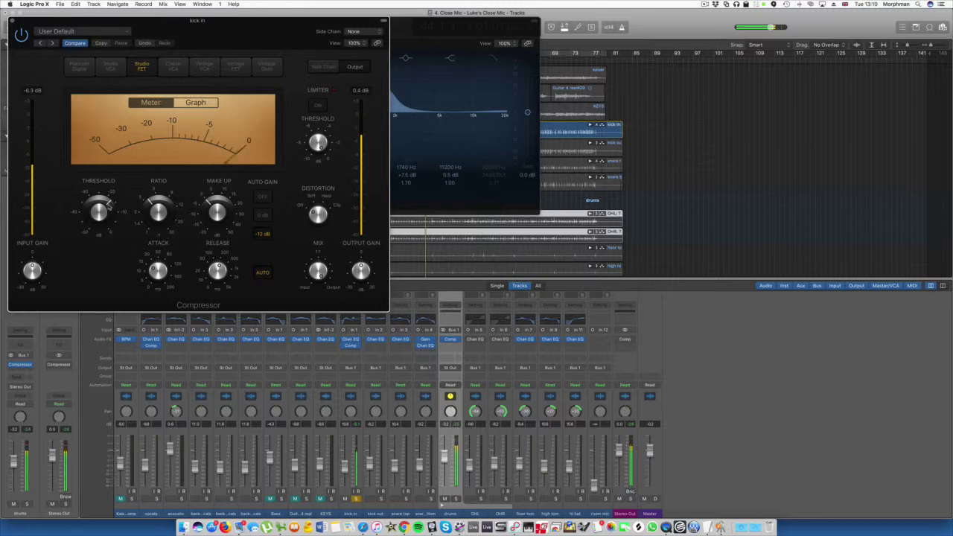
mouse_move(98, 212)
left_mouse_down()
mouse_move(97, 200)
mouse_move(102, 212)
left_mouse_up()
left_click(14, 24)
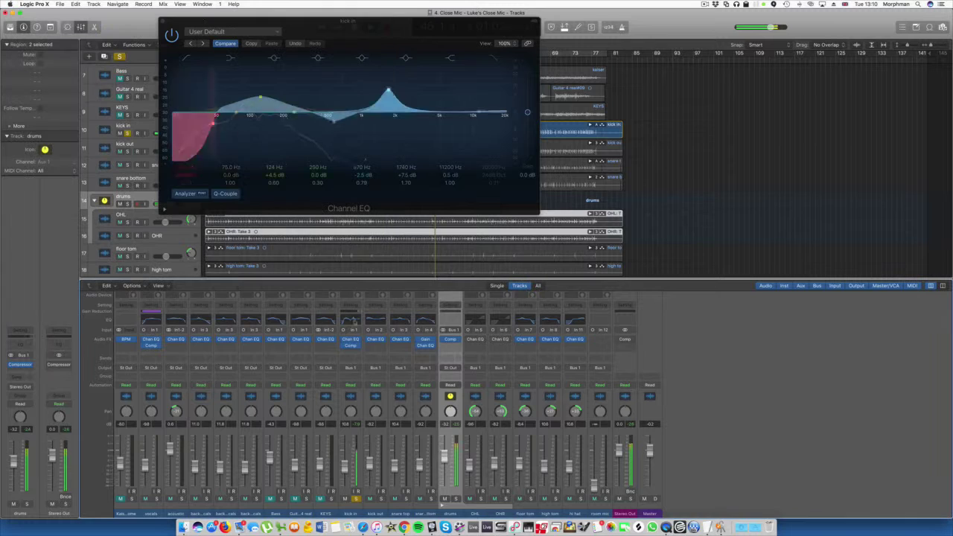
Step: Insert a Noise Gate between the Channel EQ and Compressor on the kick in channel and move its window clear of the EQ
left_click(360, 339)
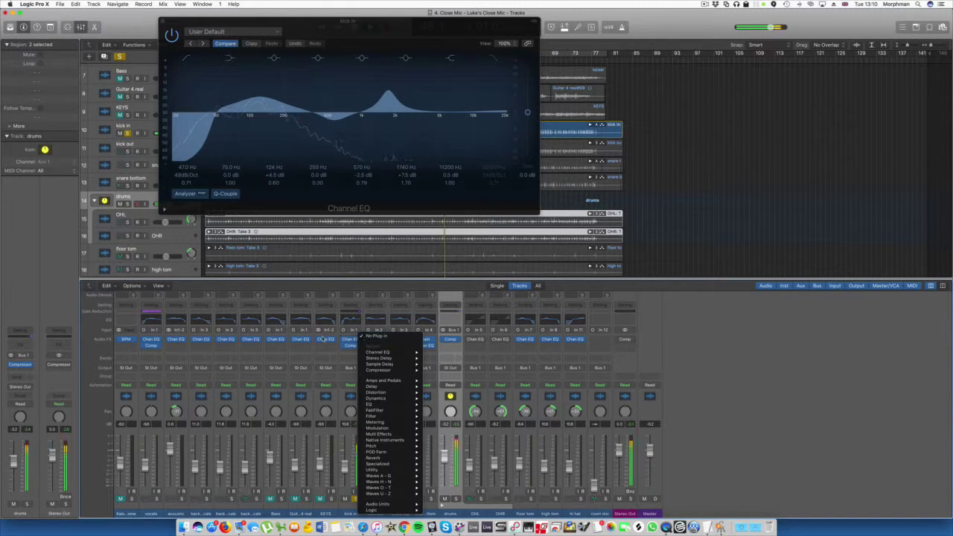
left_click(354, 343)
left_click(360, 345)
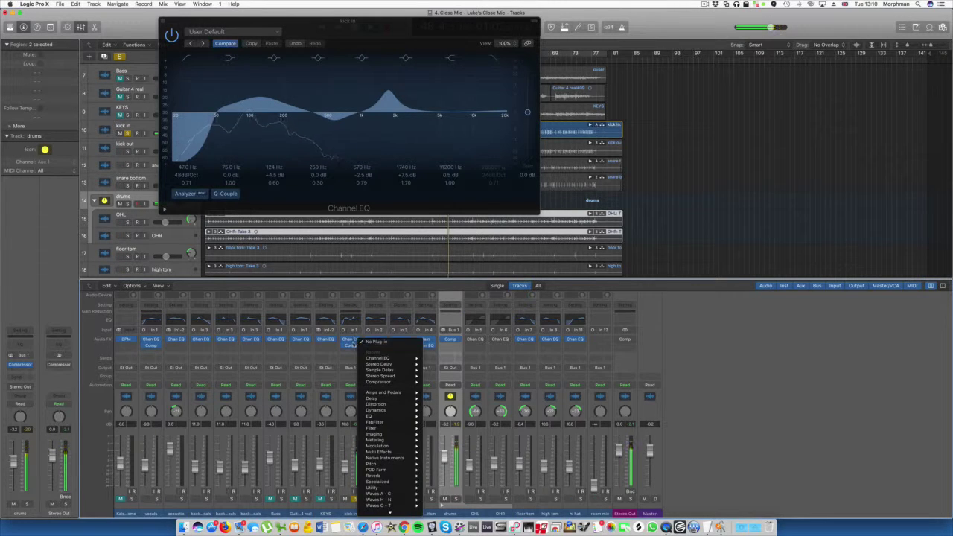
left_click(359, 344)
left_click(360, 344)
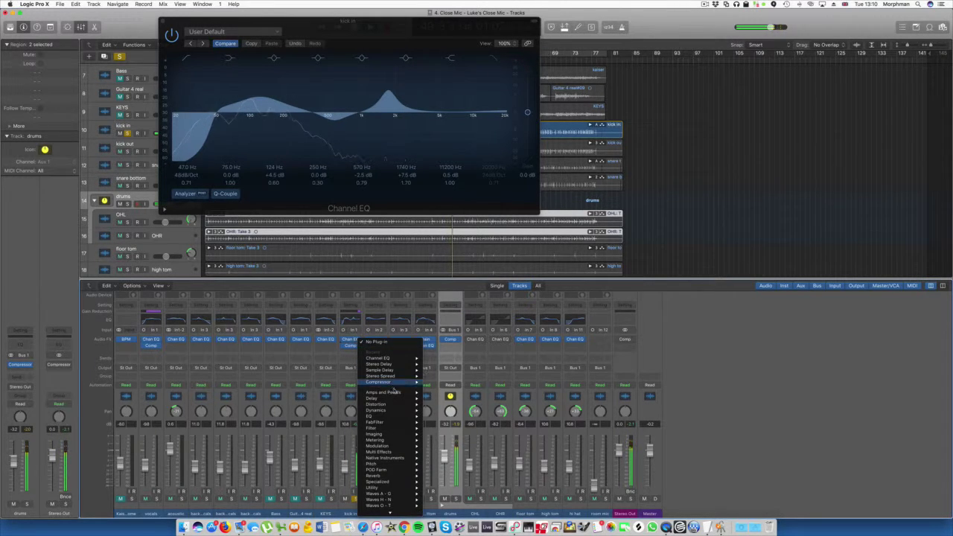
mouse_move(397, 412)
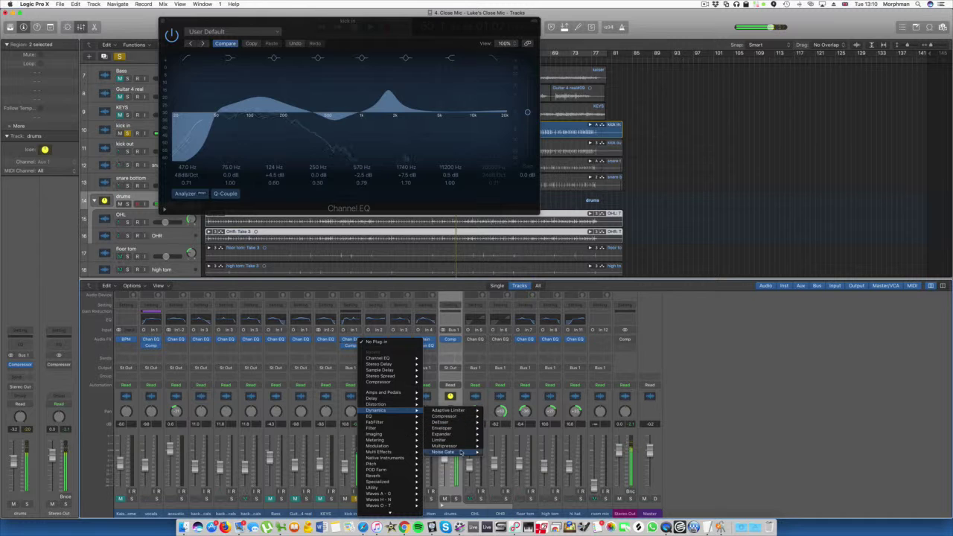
mouse_move(458, 452)
left_click(495, 452)
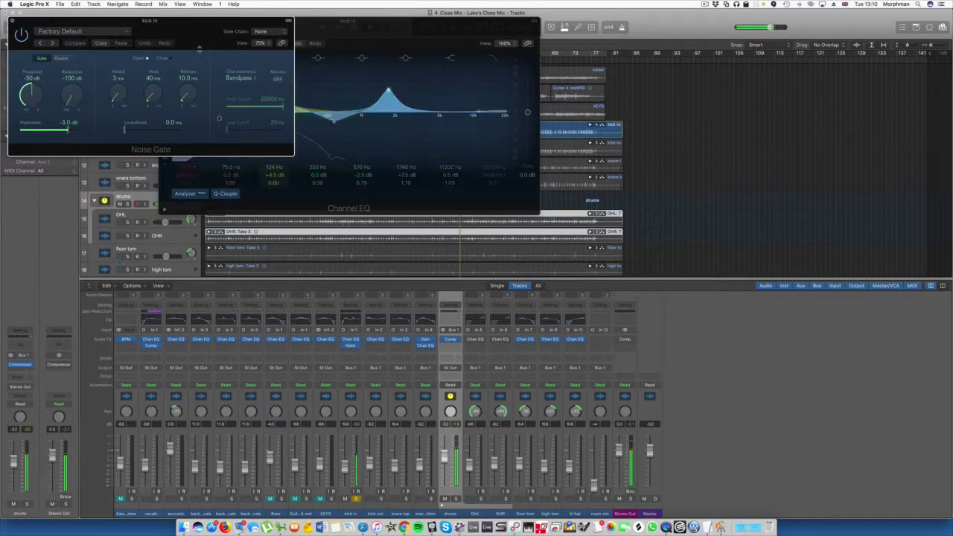
left_click_drag(193, 26, 617, 154)
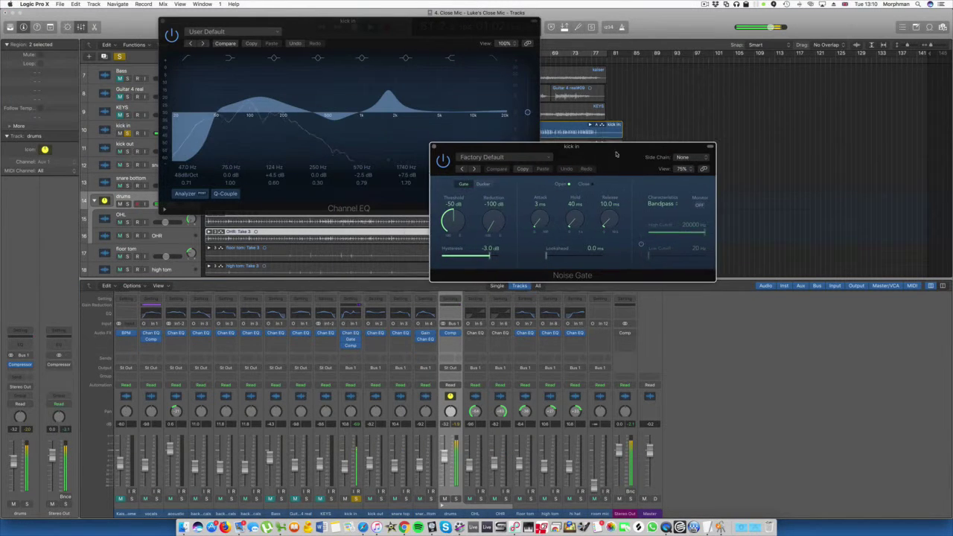
Step: Enable the kick in gate's bandpass detection filter with a 230 Hz high cutoff and 110 Hz low cutoff
left_click(641, 246)
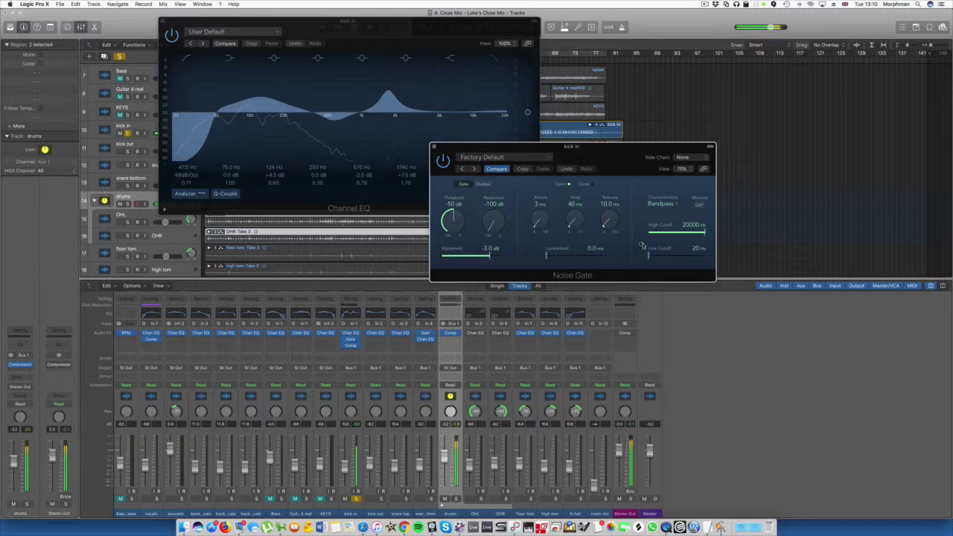
left_click(700, 206)
left_click_drag(704, 233, 665, 257)
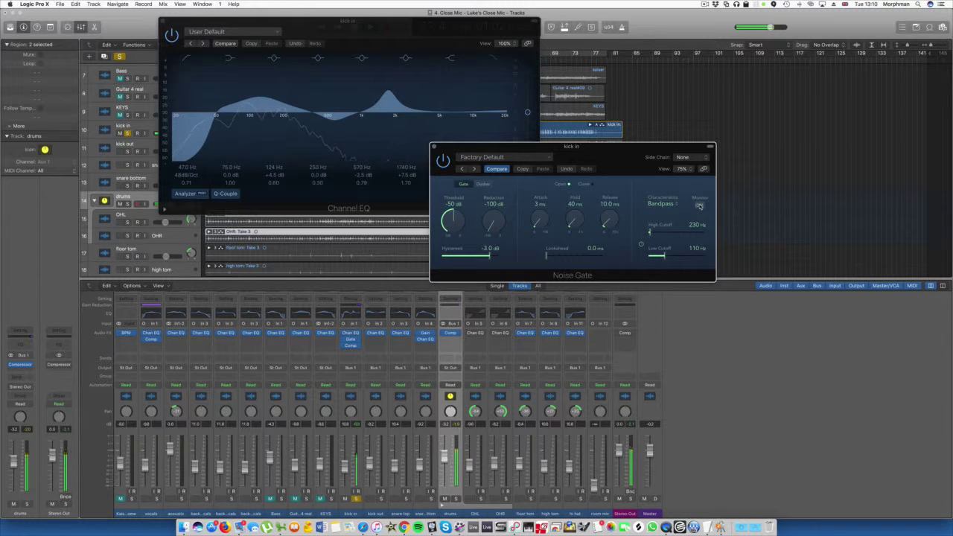
Step: Set the kick in gate to -24 dB threshold, -62 dB reduction, 70 ms hold, 22 ms release and 210 Hz high cutoff
left_click_drag(451, 225, 451, 194)
left_click_drag(495, 226, 496, 185)
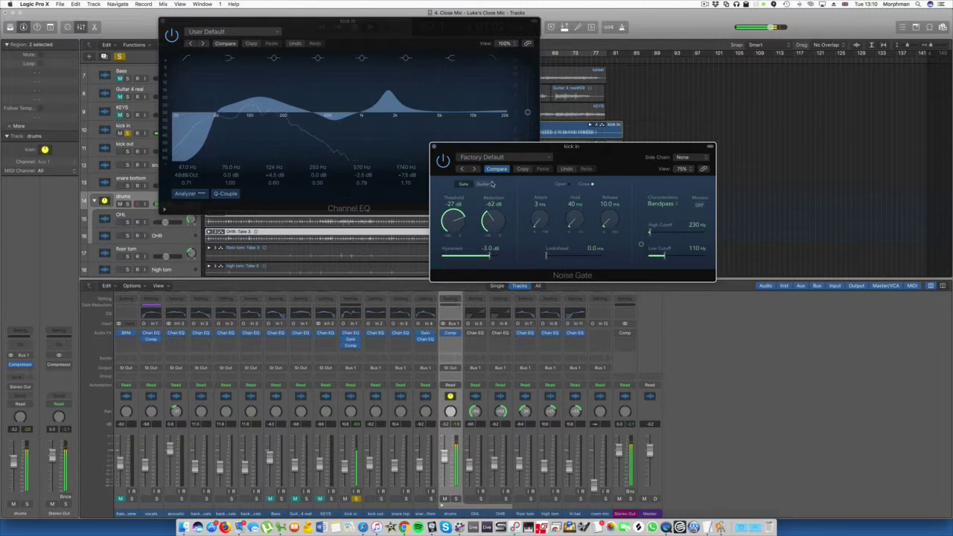
left_click_drag(572, 223, 615, 231)
left_click_drag(572, 222, 609, 227)
scroll(574, 225, "up", 2)
Step: Solo OHL and OHR alongside the kick in and lower the kick in fader to about -11.8 dB
left_click(481, 499)
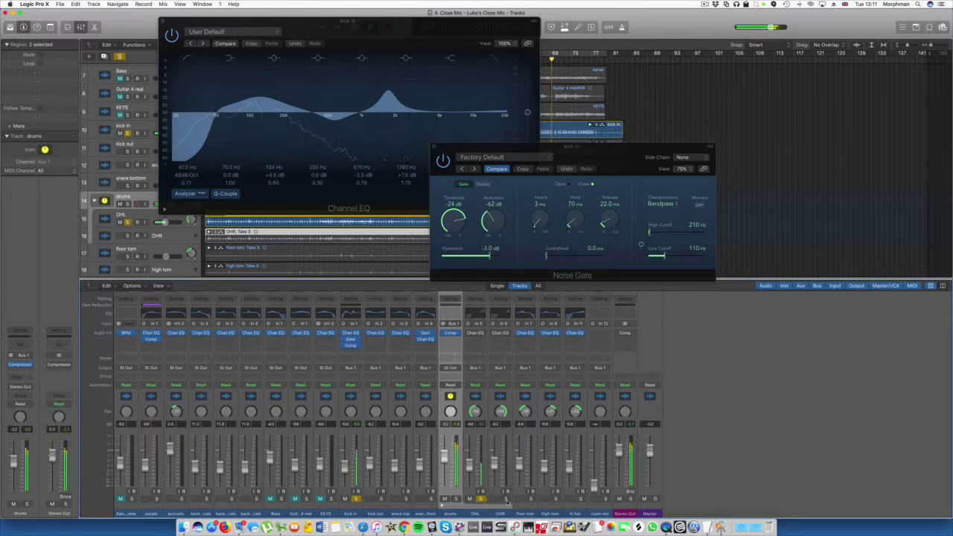
left_click(505, 499)
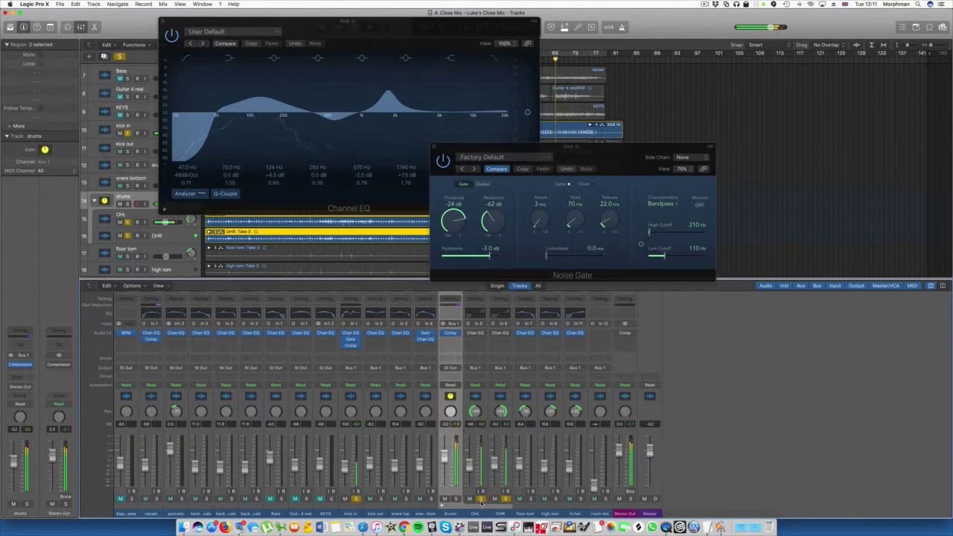
left_click_drag(344, 473, 344, 470)
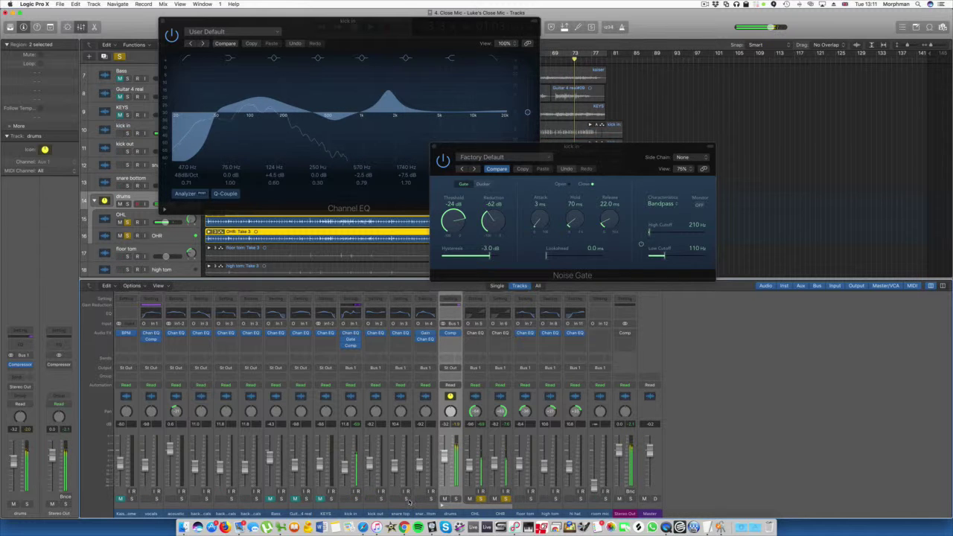
Step: Solo the snare top and take the kick in and both overheads out of solo
left_click(406, 499)
left_click(481, 498)
left_click(505, 498)
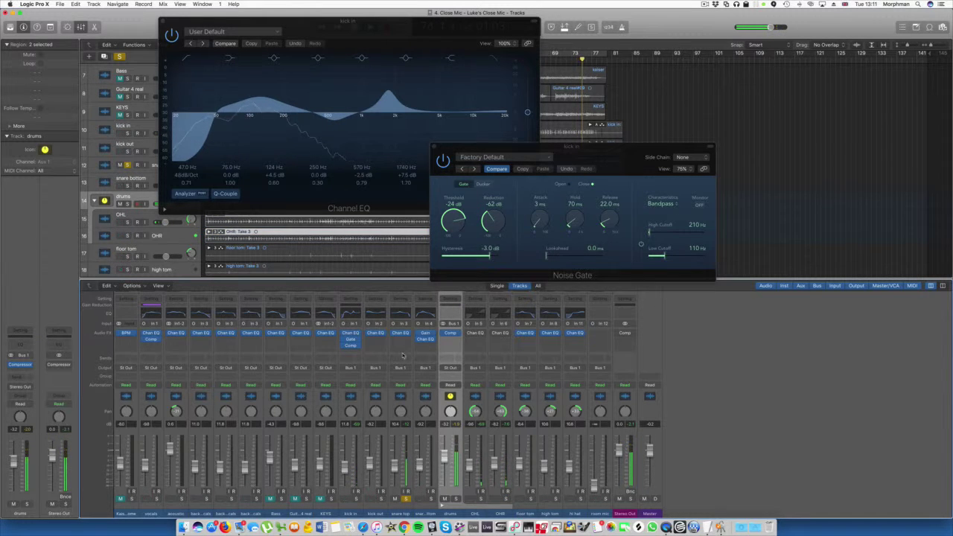
Step: Set the snare top Channel EQ's low cut to 162 Hz at 36 dB/Oct and replay the track
left_click(402, 314)
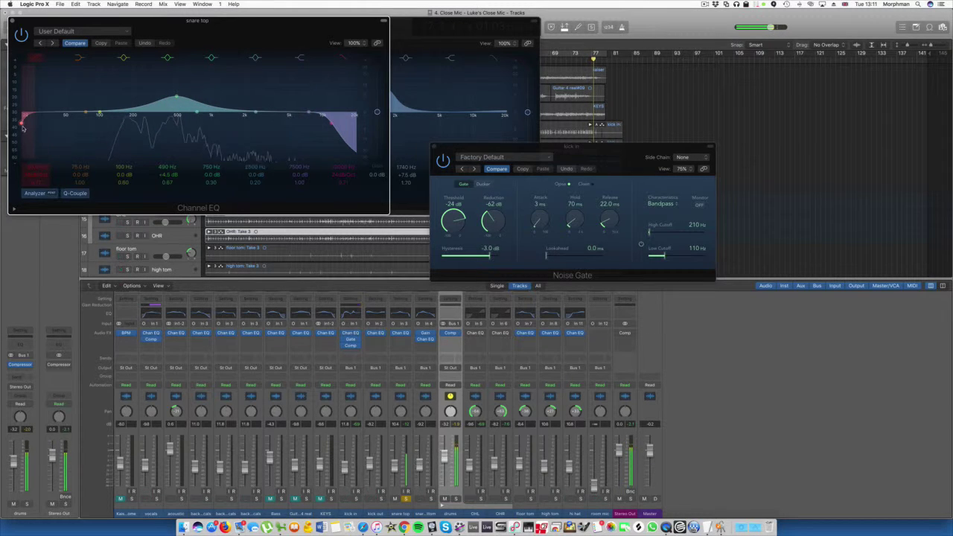
left_click_drag(22, 124, 122, 127)
key("space")
key("space")
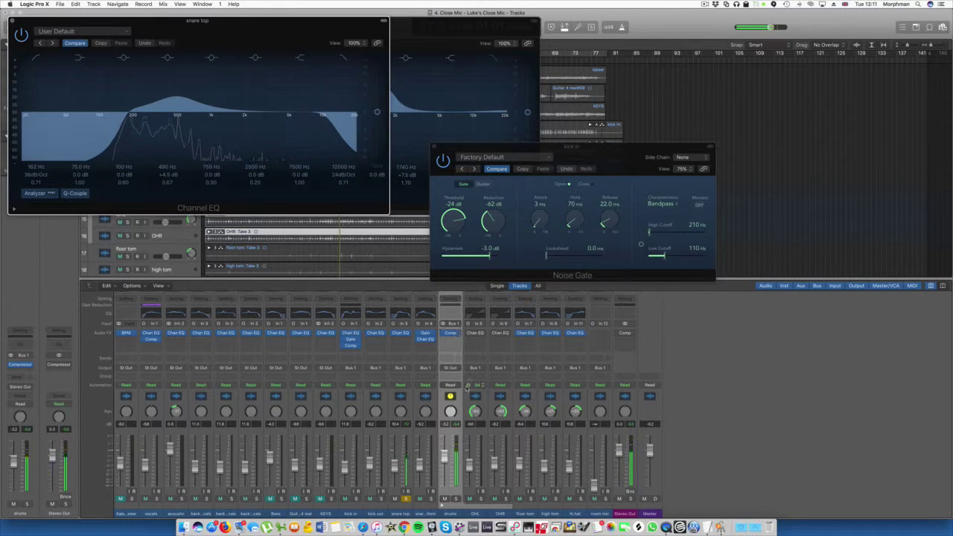
Step: Insert a Noise Gate after the snare top's Channel EQ and set its threshold to -36 dB
left_click(409, 340)
mouse_move(417, 354)
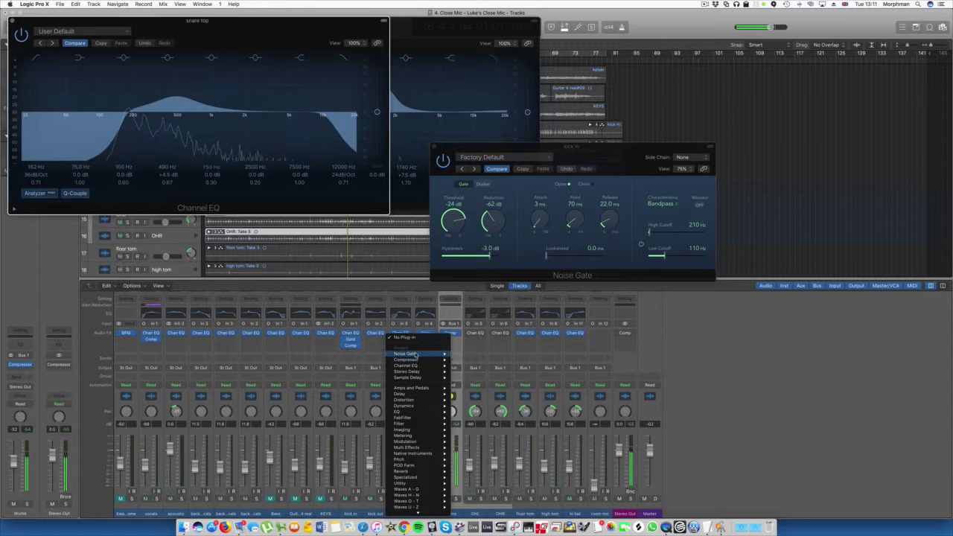
left_click(465, 353)
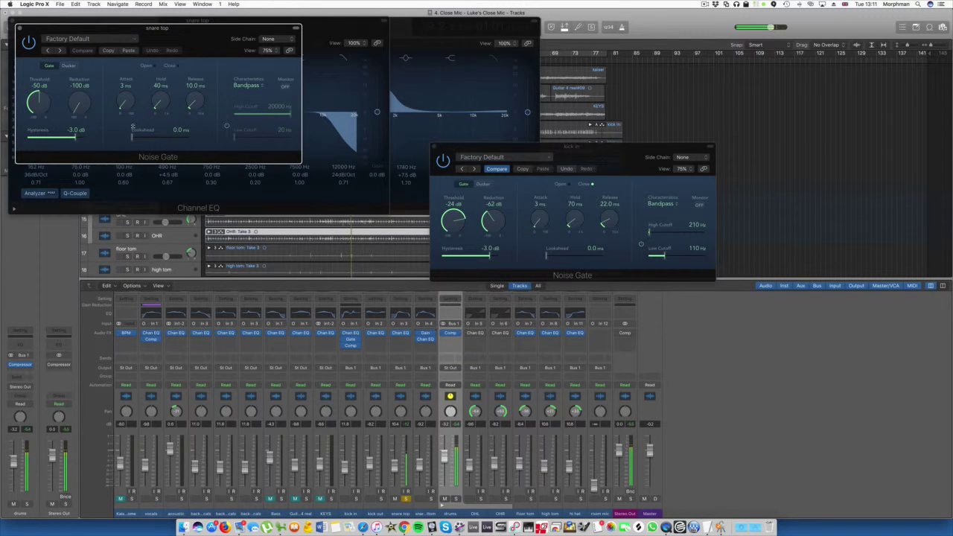
left_click_drag(38, 104, 41, 86)
Step: Monitor the snare top gate's detection signal while setting its bandpass filter to 1500 Hz high cutoff and 480 Hz low cutoff
left_click(285, 86)
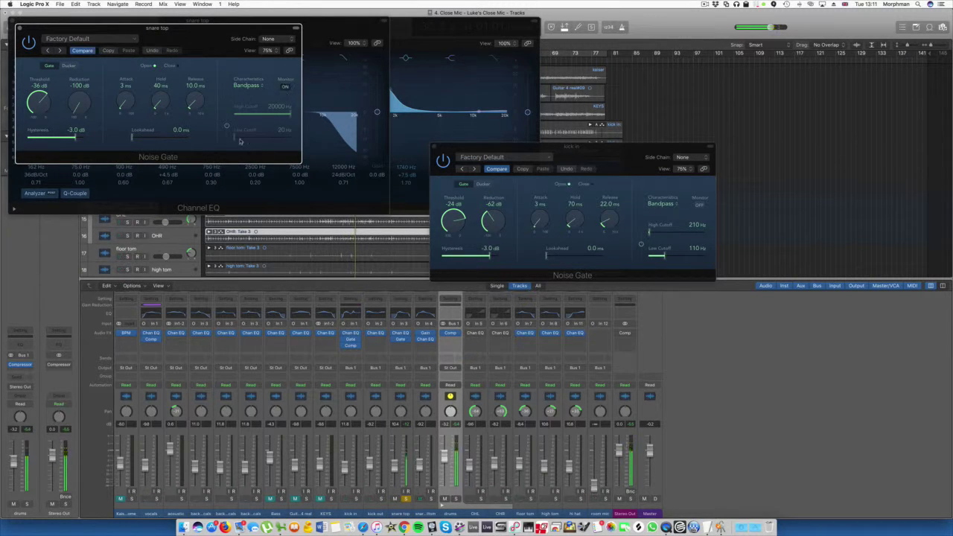
left_click(227, 125)
left_click_drag(236, 140, 262, 139)
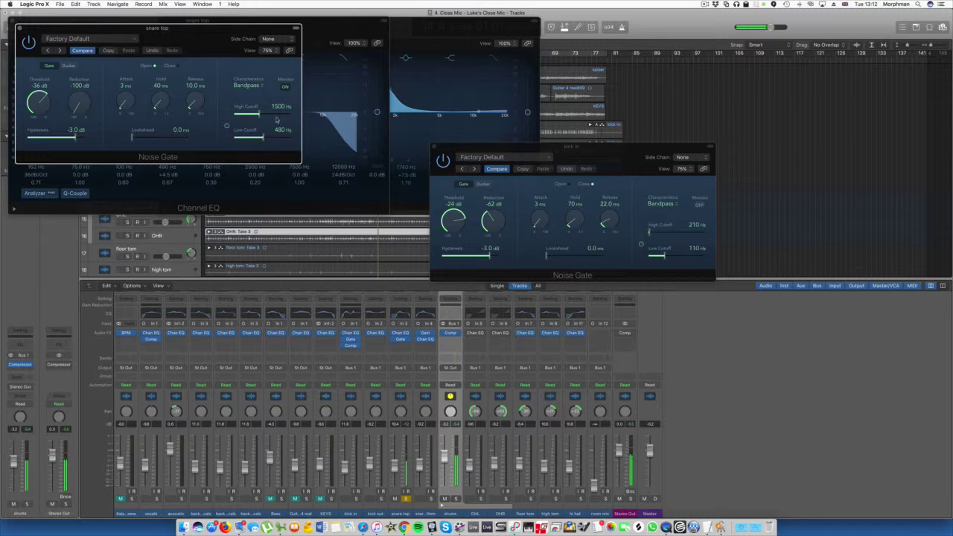
left_click(284, 87)
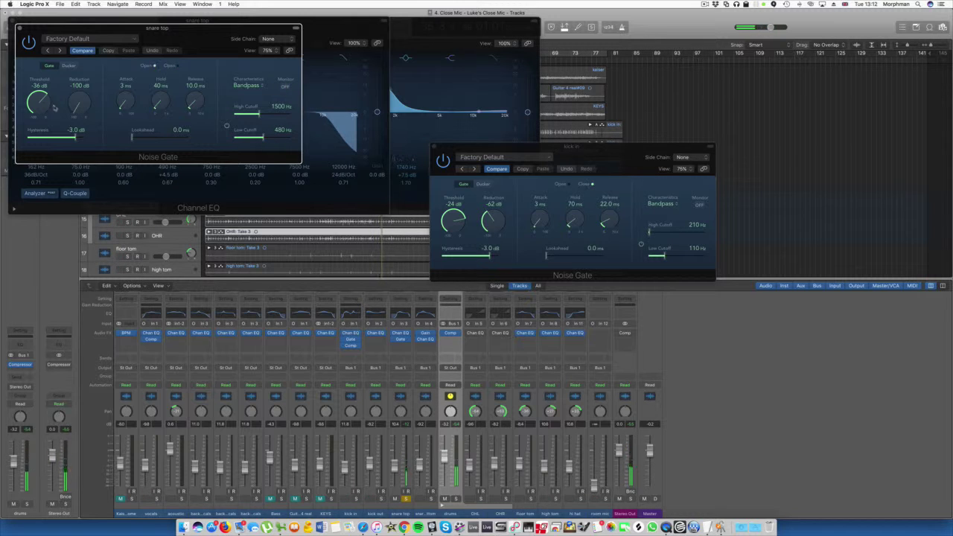
Step: Set the snare top gate to -26 dB threshold, 130 ms hold and 33.2 ms release
mouse_move(154, 110)
left_mouse_down()
mouse_move(199, 98)
mouse_move(195, 111)
mouse_move(157, 109)
left_mouse_up()
left_click_drag(37, 105, 34, 95)
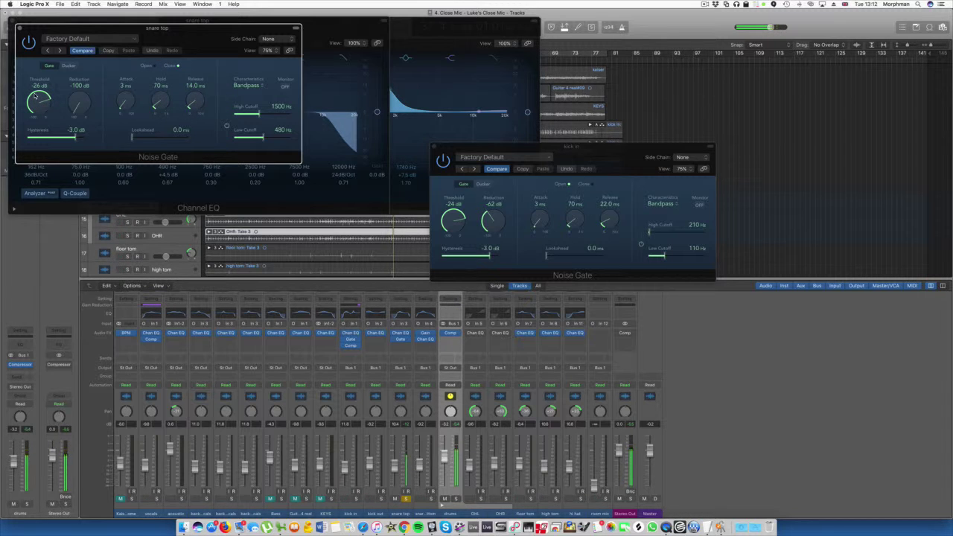
left_click_drag(158, 106, 193, 98)
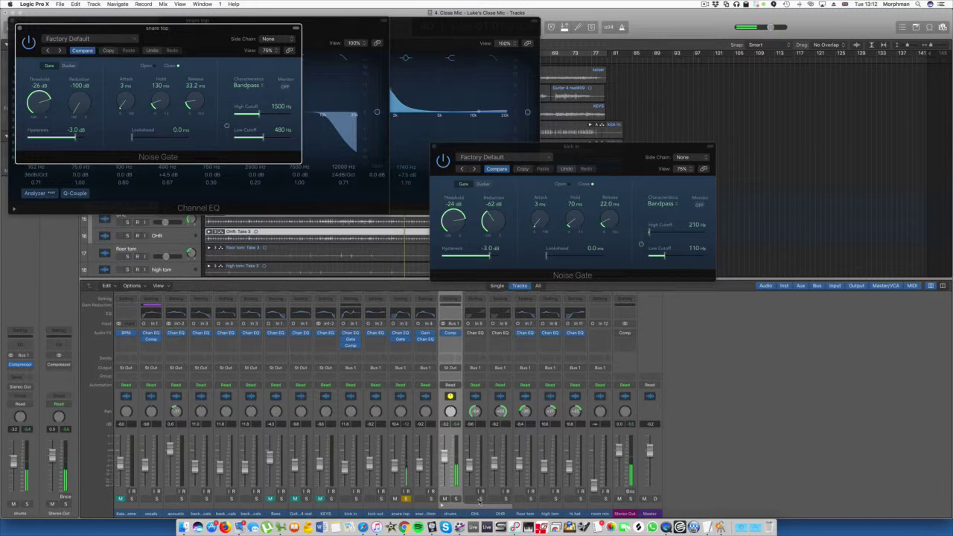
Step: Solo the overheads and kick in alongside the snare top, and lower the kick in fader to about -13.0 dB
left_click(481, 499)
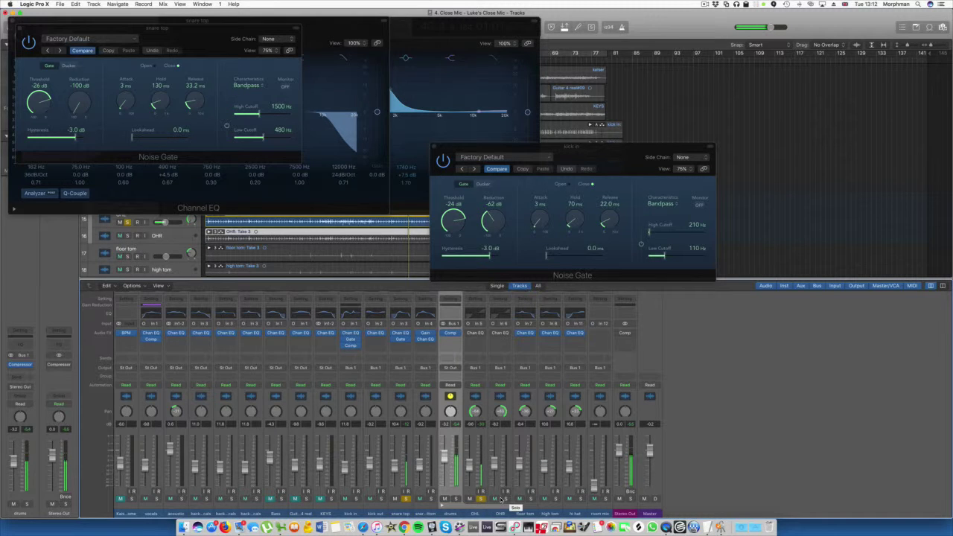
left_click(504, 499)
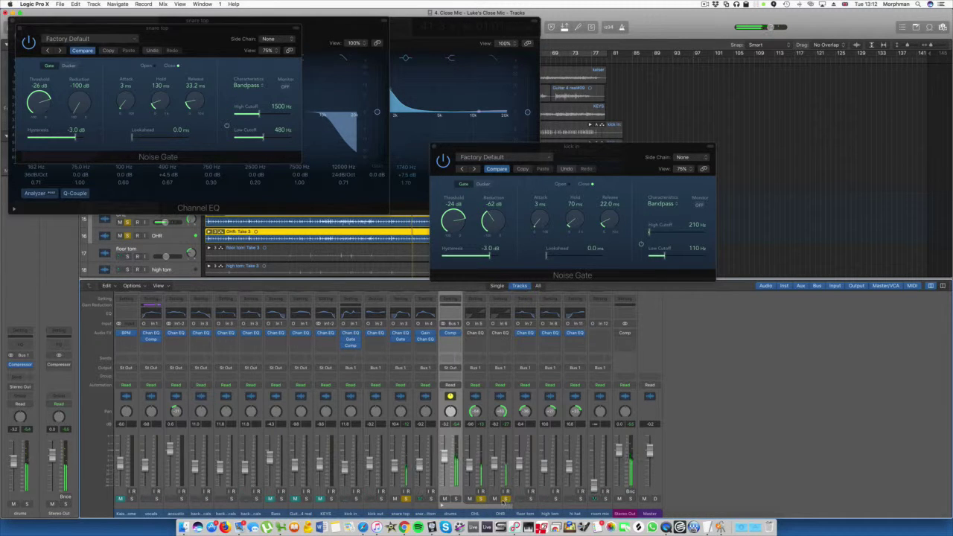
left_click(356, 499)
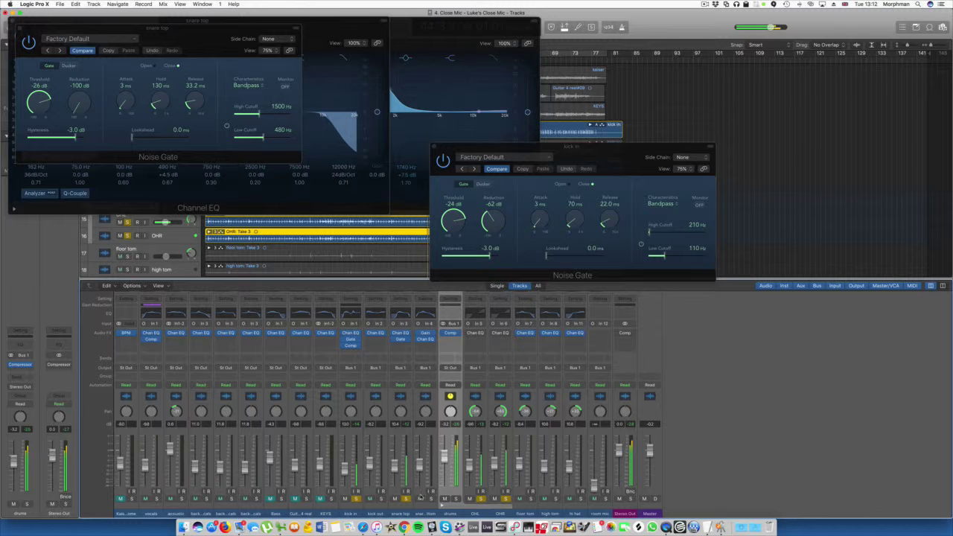
Step: Add the hi hat, floor tom and high tom to the soloed drums and lower the hi hat fader to about -17.9 dB
left_click(581, 499)
left_click_drag(574, 465, 571, 479)
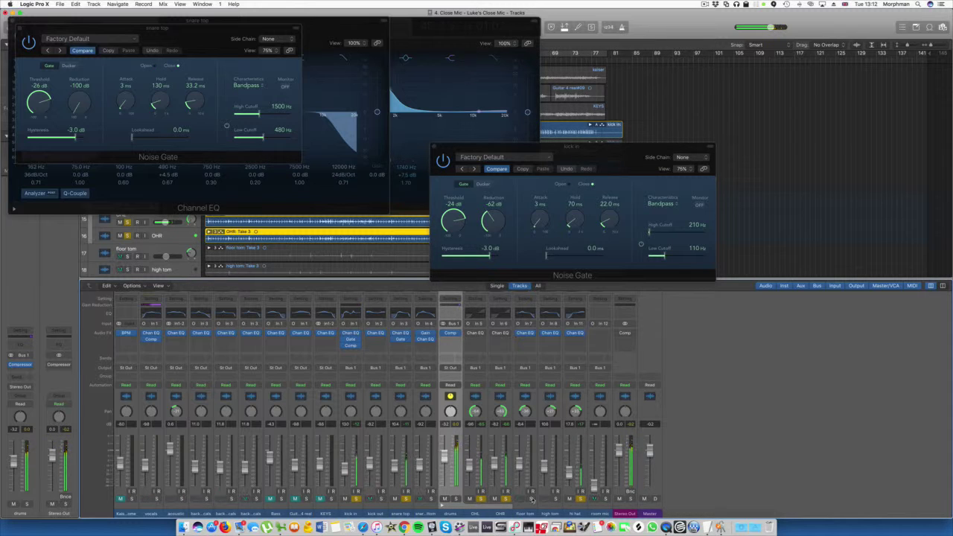
left_click(531, 499)
left_click(556, 499)
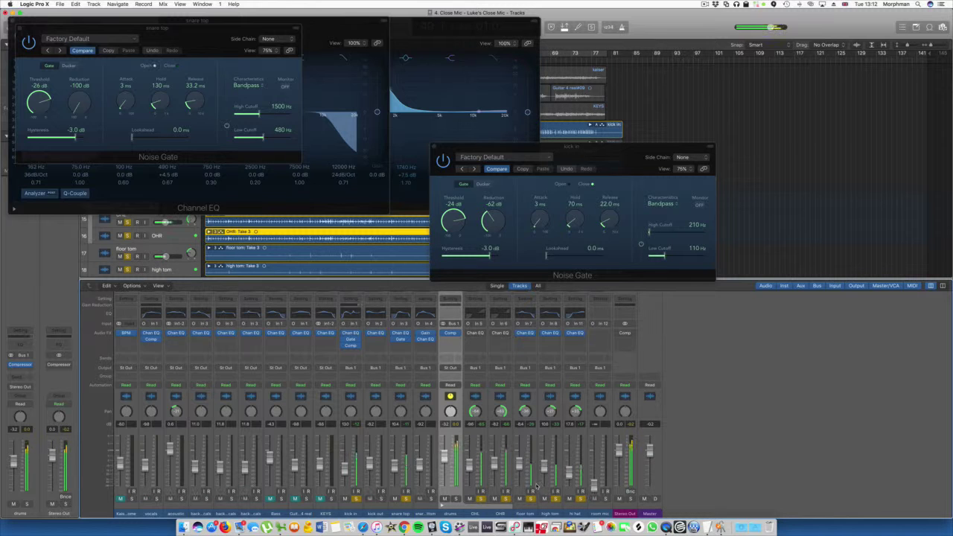
Step: Take the overheads, snare top and kick in out of solo, leaving the toms and hi hat soloed
left_click(481, 499)
left_click(505, 499)
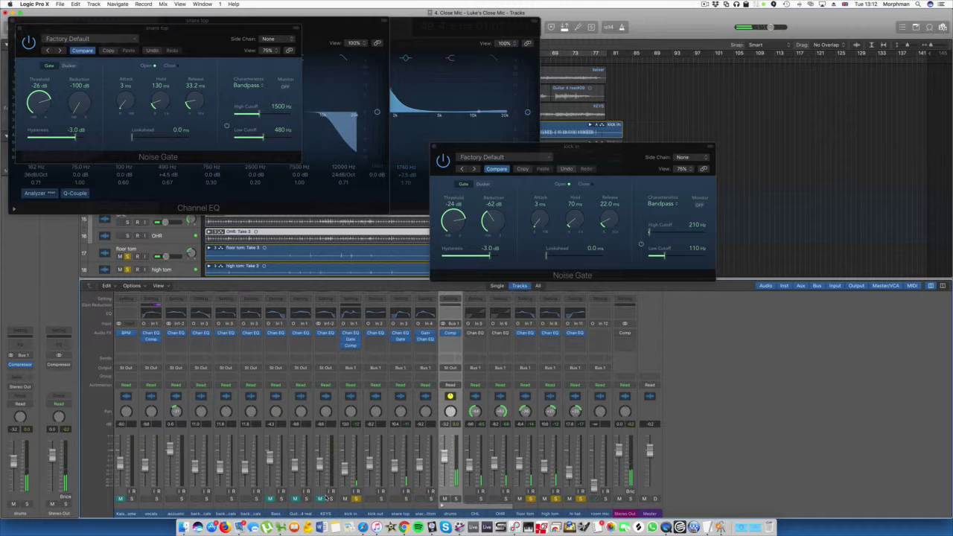
left_click(357, 499)
Step: Close the snare top and kick in gate and EQ windows
left_click(14, 27)
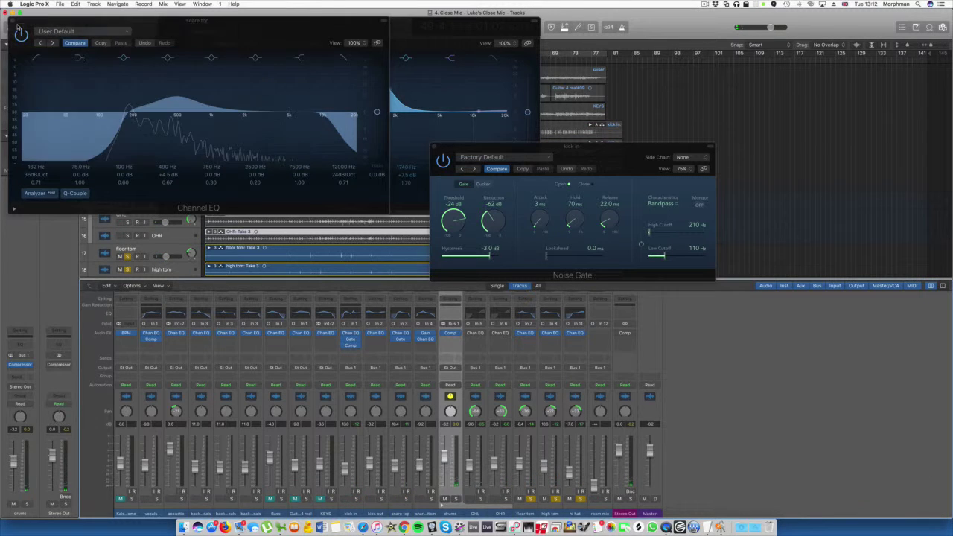
left_click(13, 23)
left_click(165, 23)
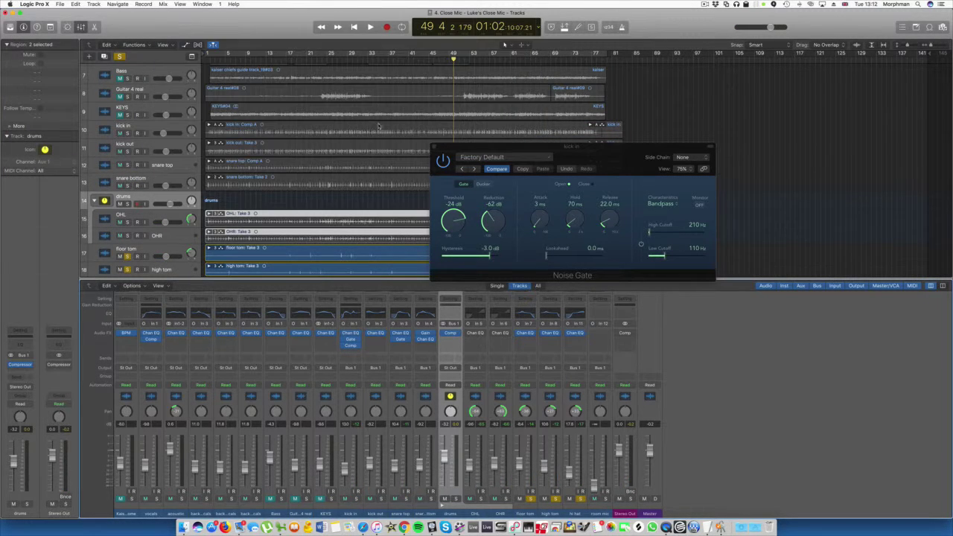
left_click(436, 149)
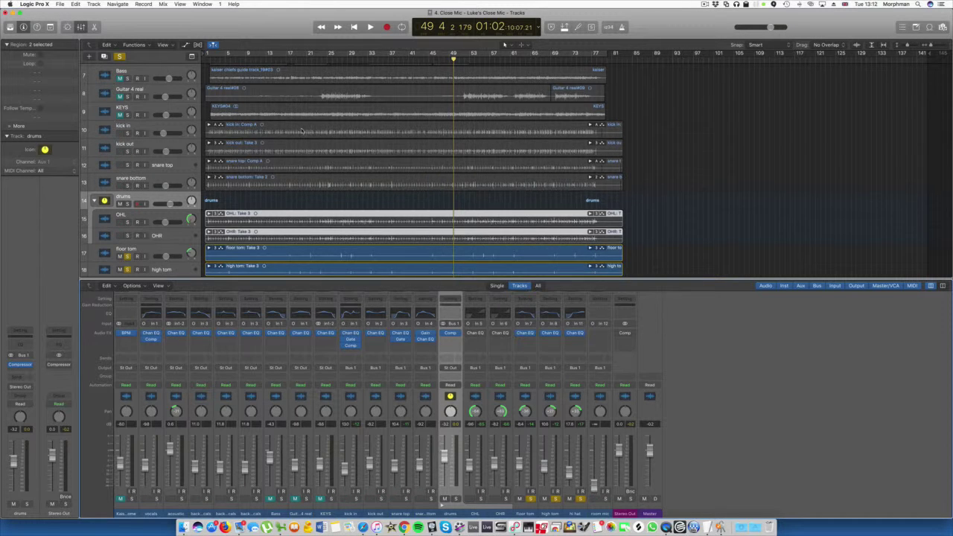
Step: Insert a mono Noise Gate ahead of the Channel EQ on the floor tom channel
scroll(302, 131, "up", 1)
scroll(177, 194, "down", 5)
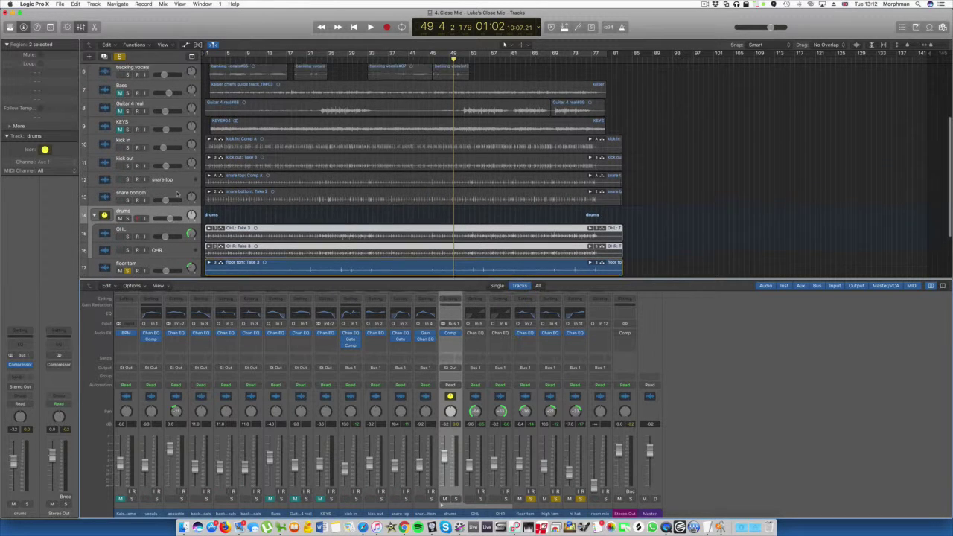
left_click(172, 195)
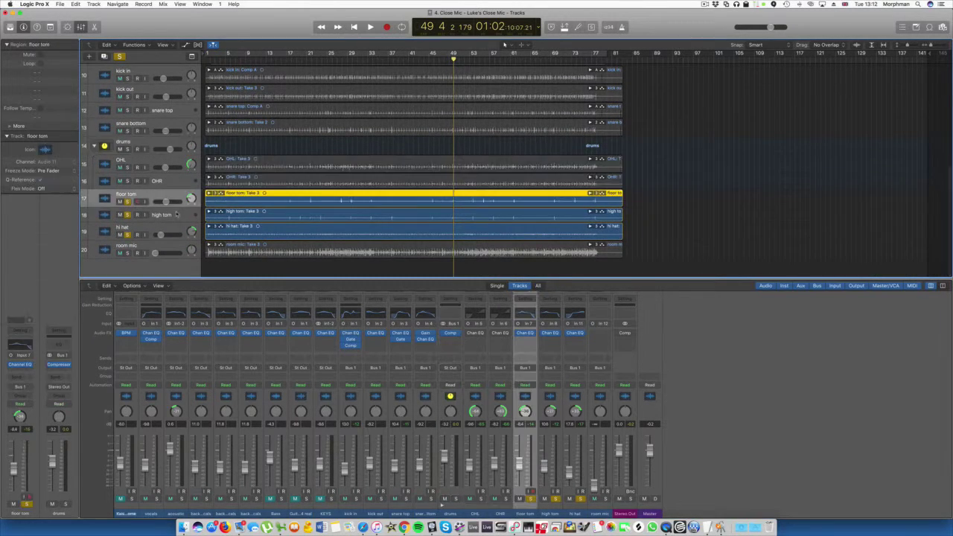
left_click(289, 213)
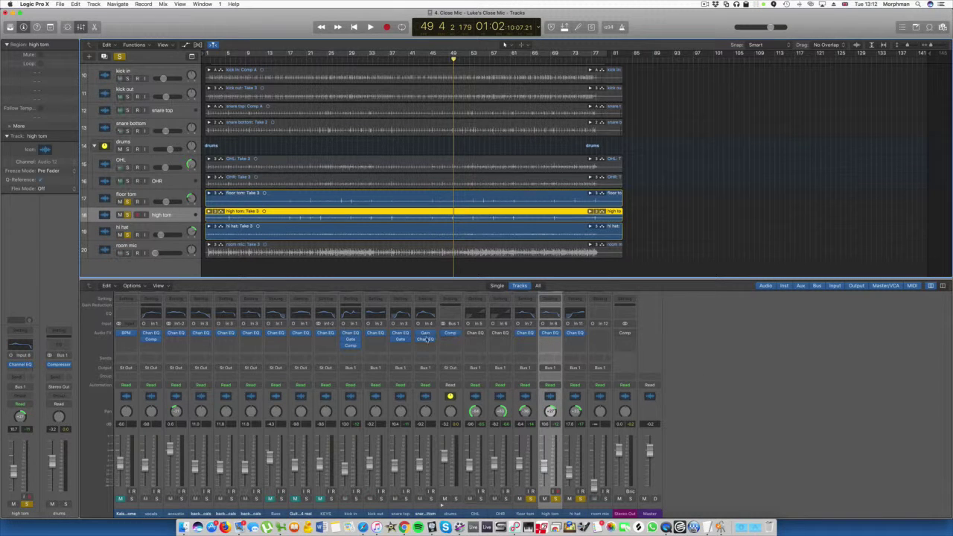
left_click(536, 331)
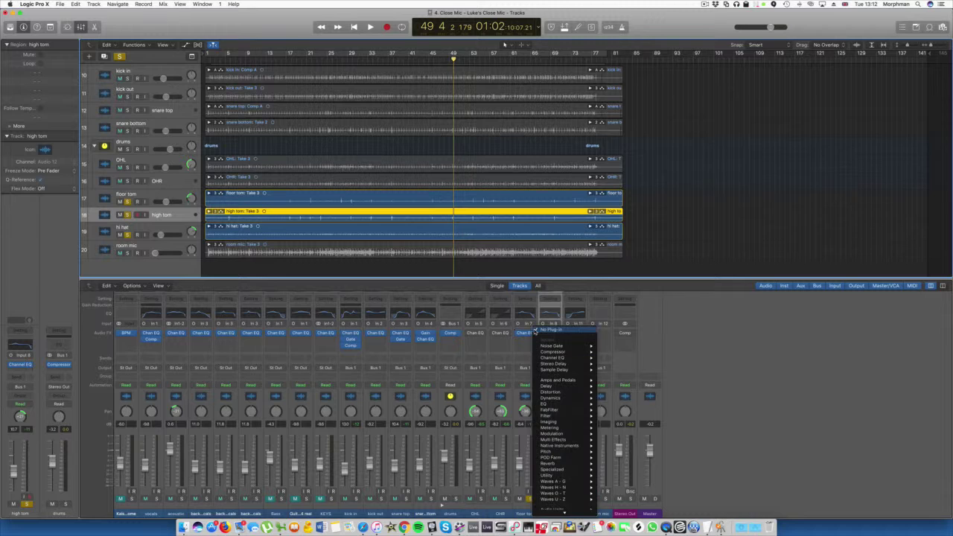
mouse_move(564, 347)
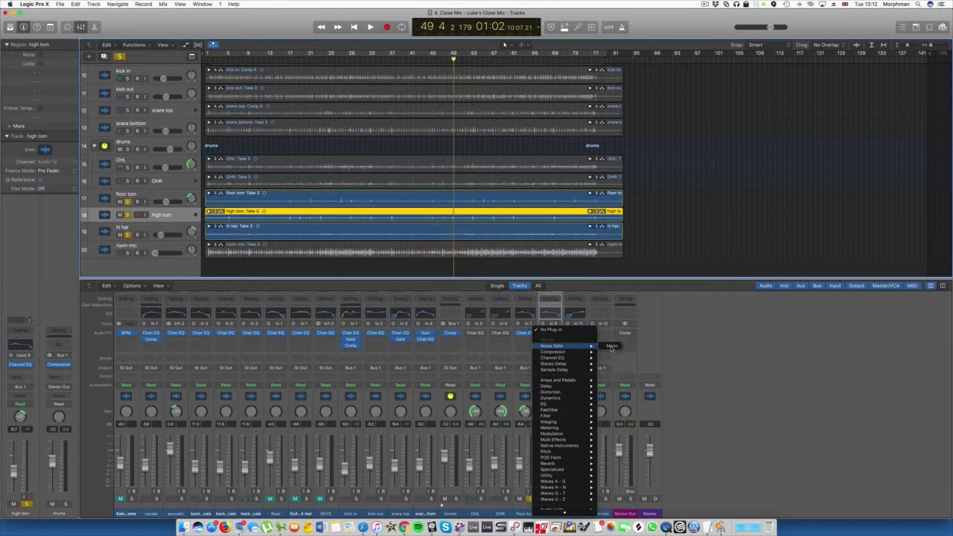
left_click(611, 345)
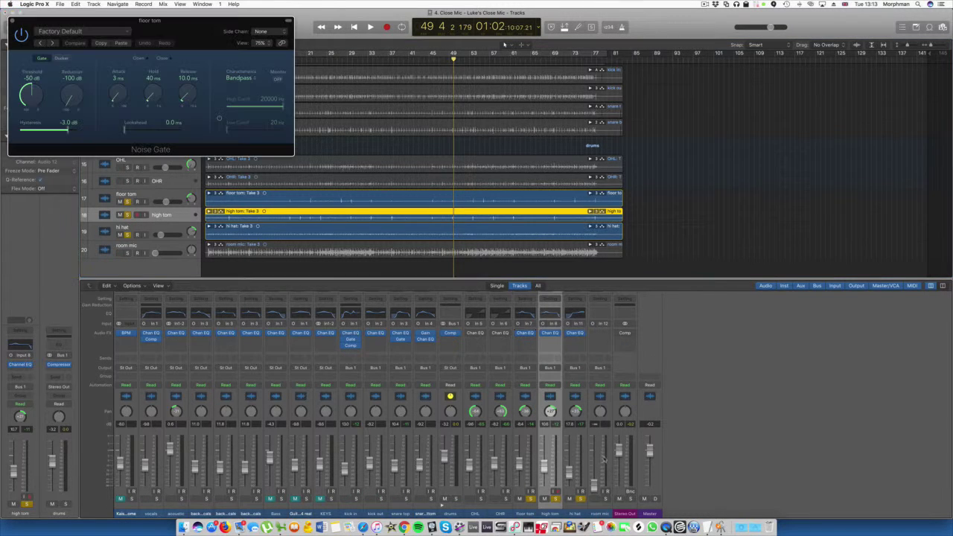
Step: Take the hi hat and high tom out of solo and play the floor tom alone with its Noise Gate open
left_click(580, 499)
left_click(555, 499)
key("space")
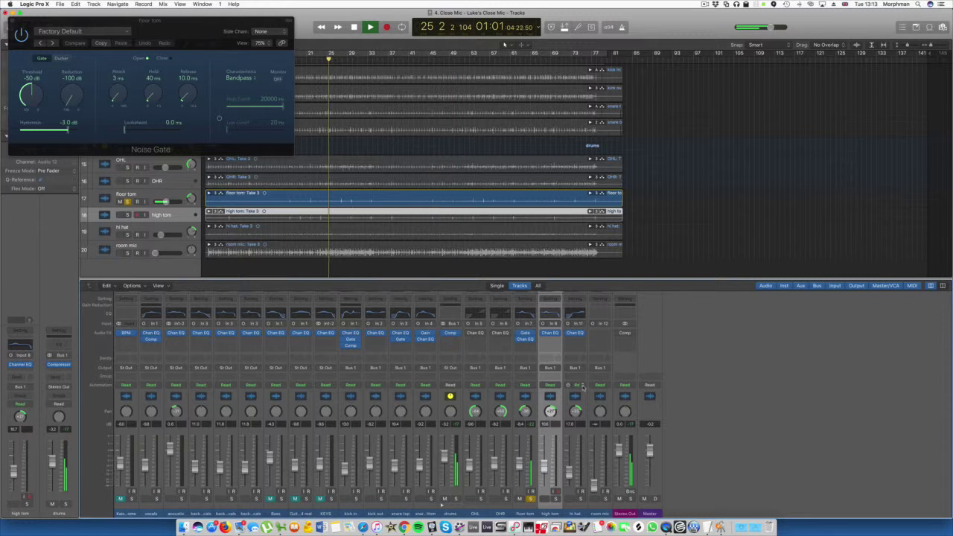
left_click(525, 338)
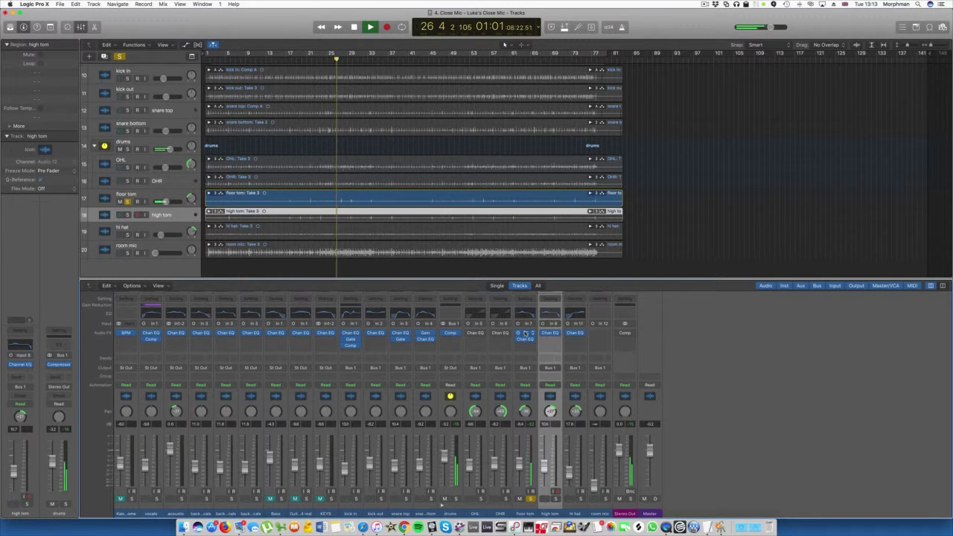
left_click(525, 335)
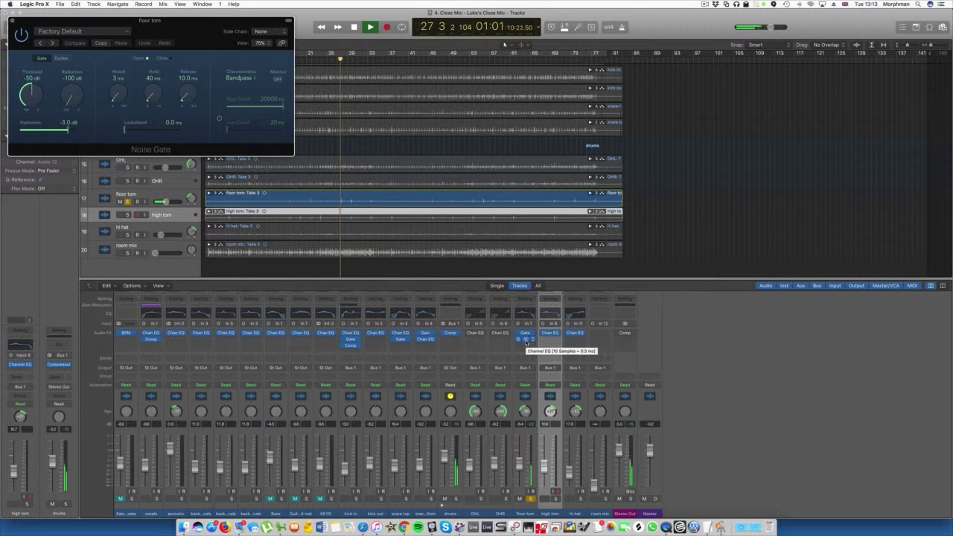
Step: Raise the floor tom gate's threshold to -18 dB and replay the tom passage around bar 27
key("space")
left_click_drag(30, 95, 34, 66)
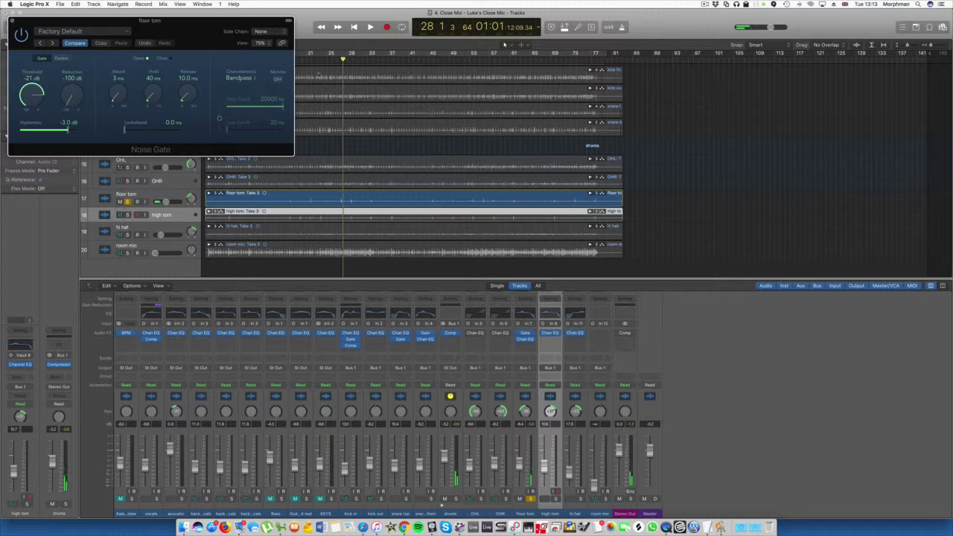
left_click(330, 61)
key("space")
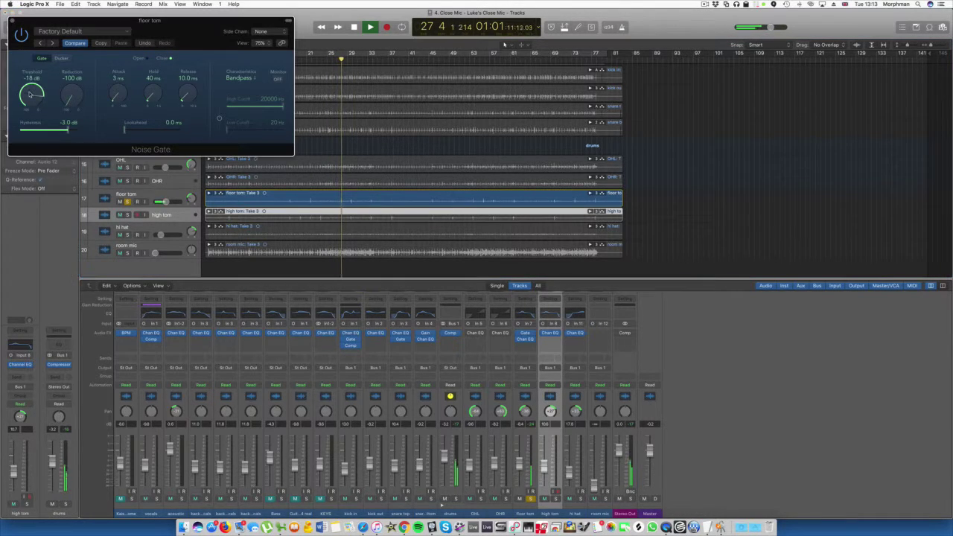
Step: Monitor the floor tom gate's side chain and narrow its bandpass filter to a 910 Hz high cutoff and 290 Hz low cutoff
left_click(277, 79)
key("space")
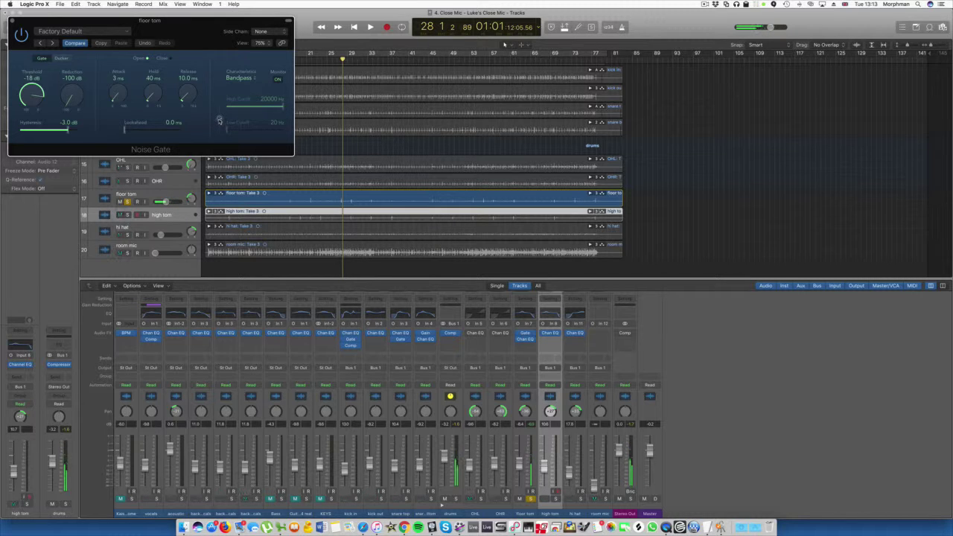
left_click(219, 120)
left_click_drag(282, 109, 253, 133)
key("space")
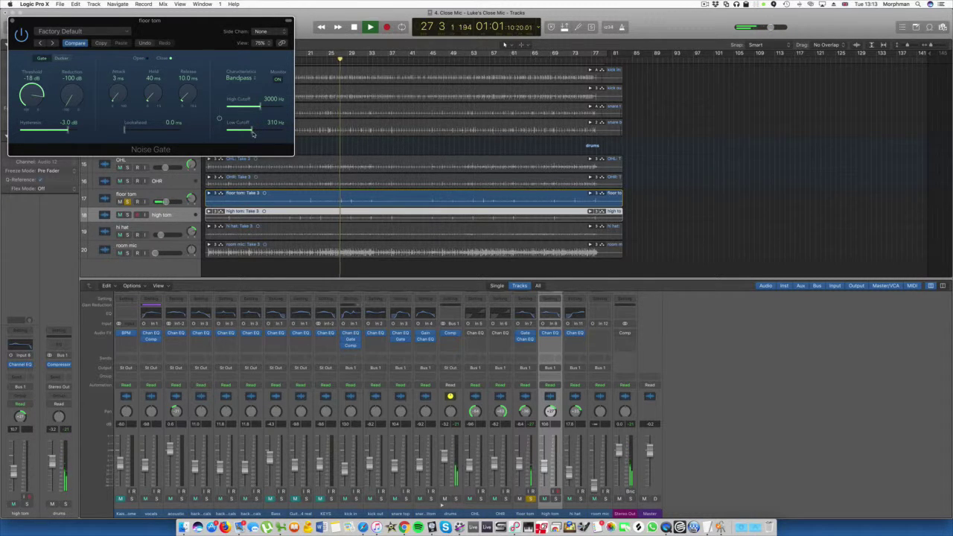
mouse_move(253, 132)
left_mouse_down()
mouse_move(263, 133)
mouse_move(251, 108)
mouse_move(269, 132)
left_mouse_up()
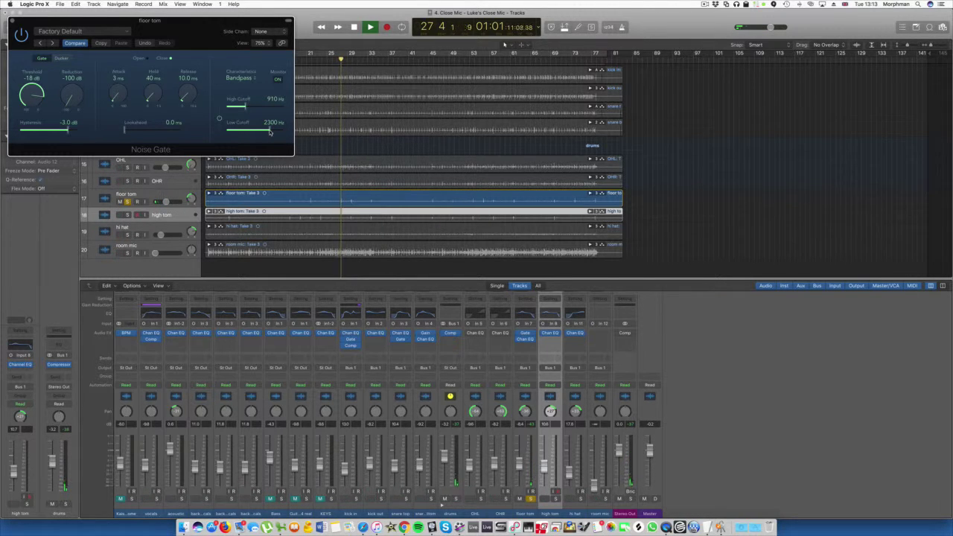
left_click_drag(270, 132, 251, 132)
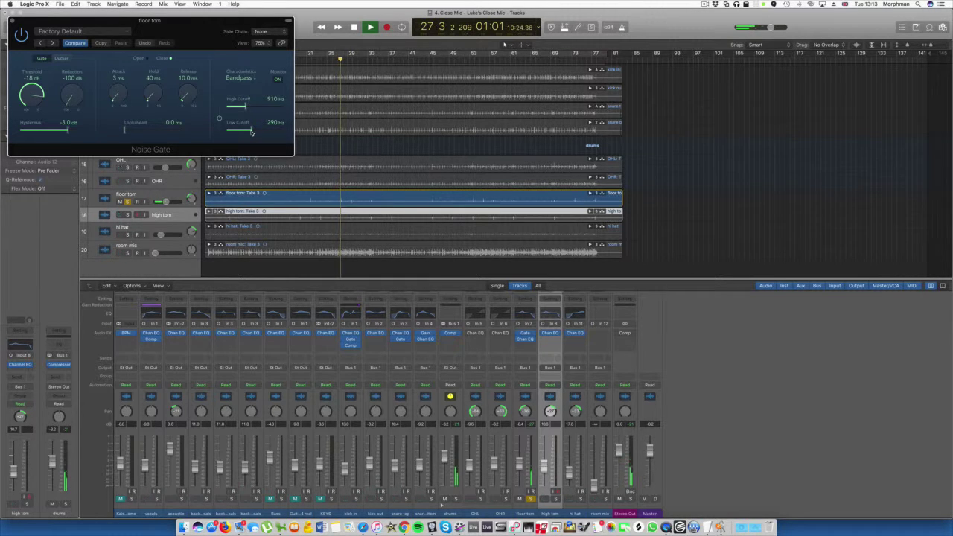
key("space")
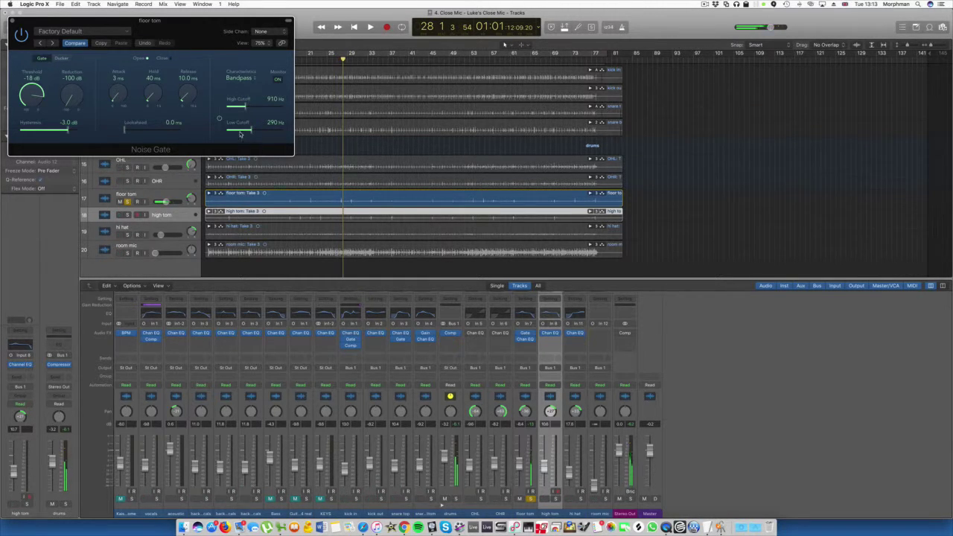
Step: Turn off the gate's monitoring and set its hold to 160 ms, release to 52.4 ms and reduction to -83 dB
key("space")
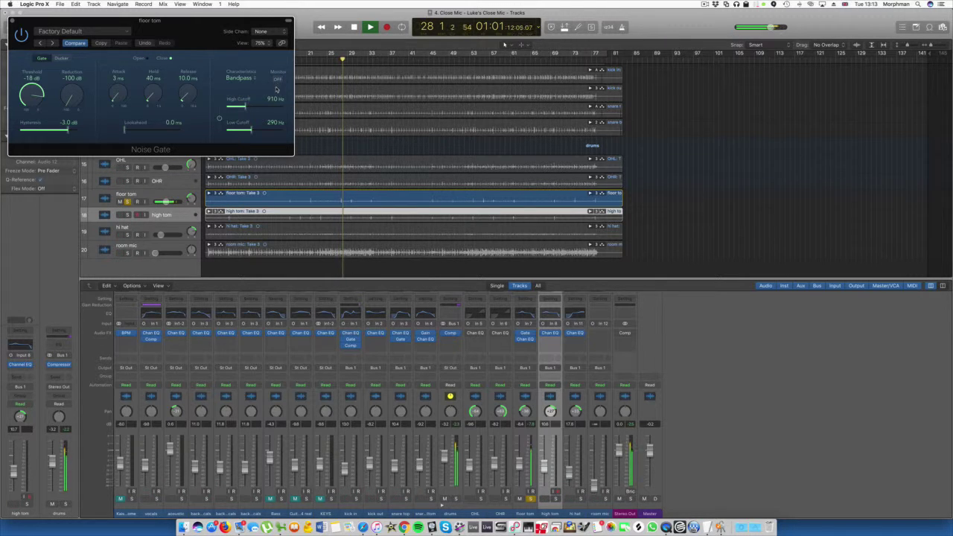
key("space")
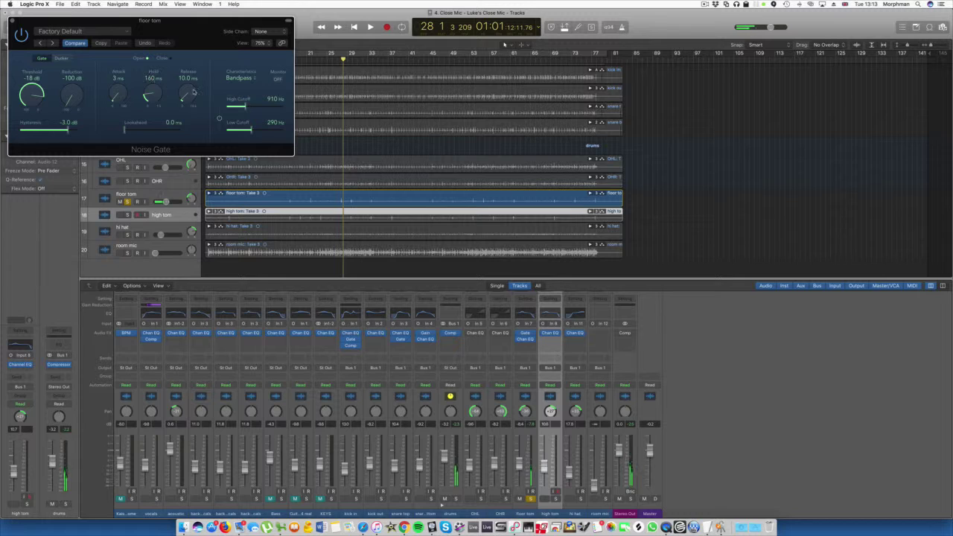
left_click_drag(193, 92, 192, 79)
key("space")
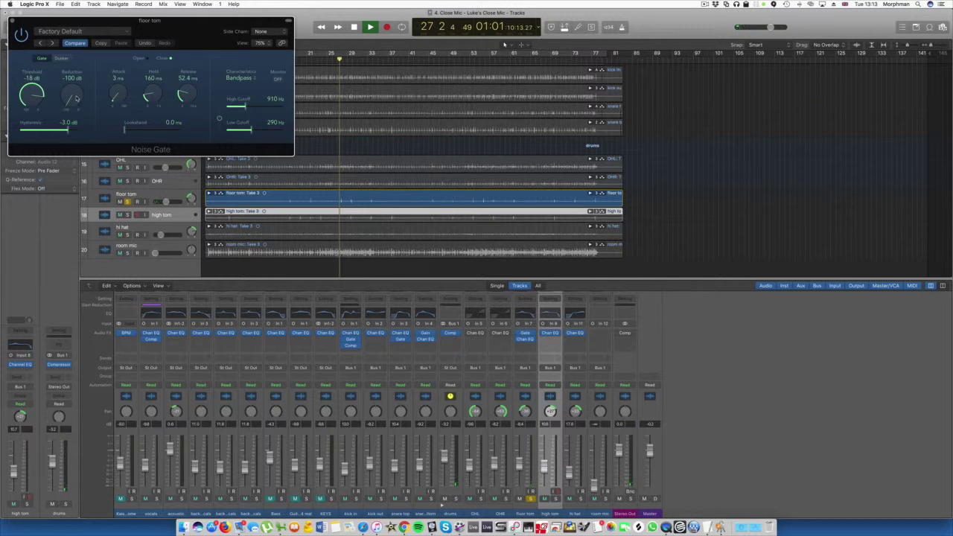
left_click_drag(76, 97, 76, 91)
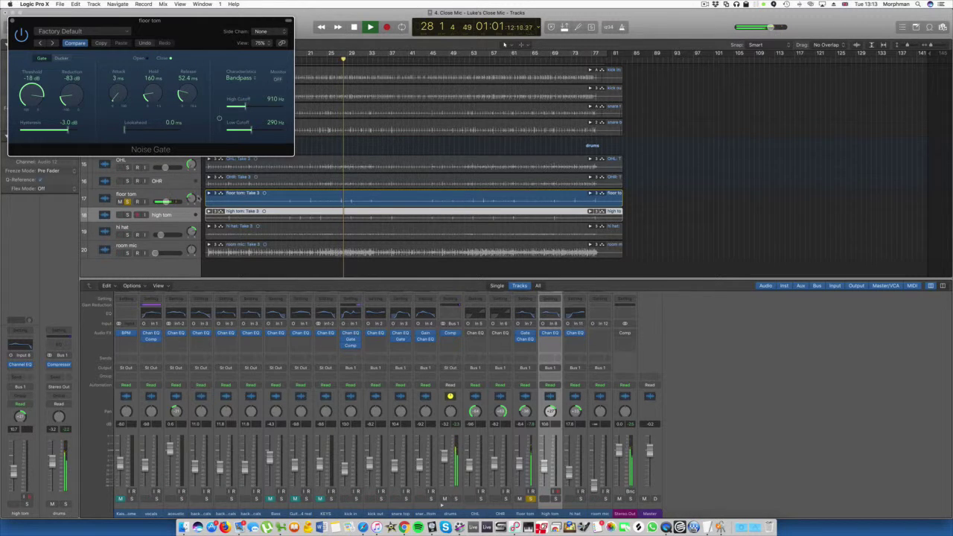
key("space")
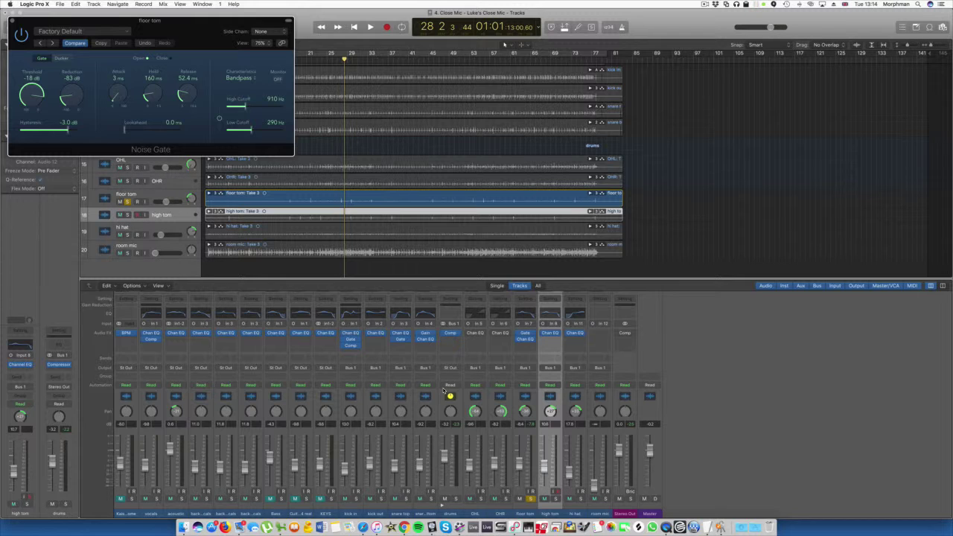
Step: Copy the floor tom's Noise Gate ahead of the high tom's EQ and play both toms soloed together
left_click_drag(526, 335, 551, 341)
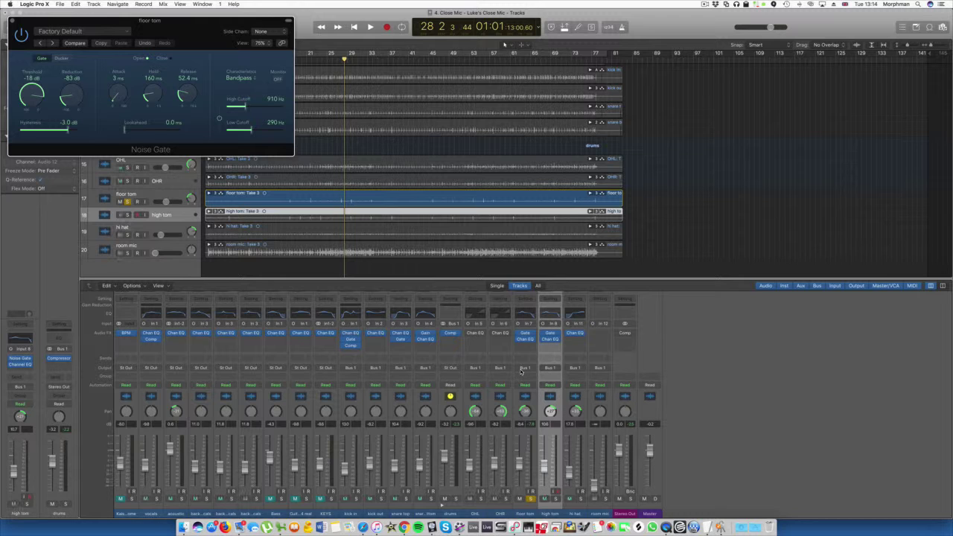
key("space")
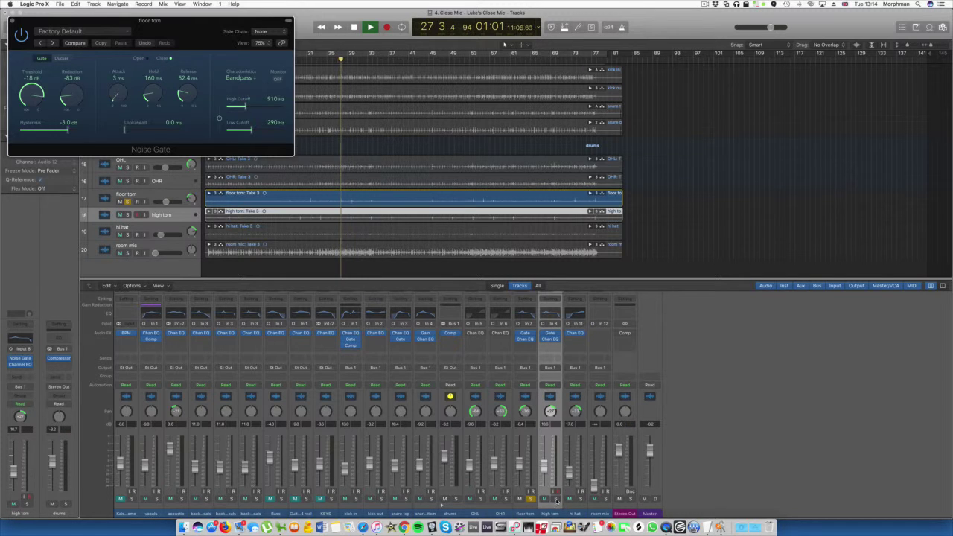
left_click(555, 499)
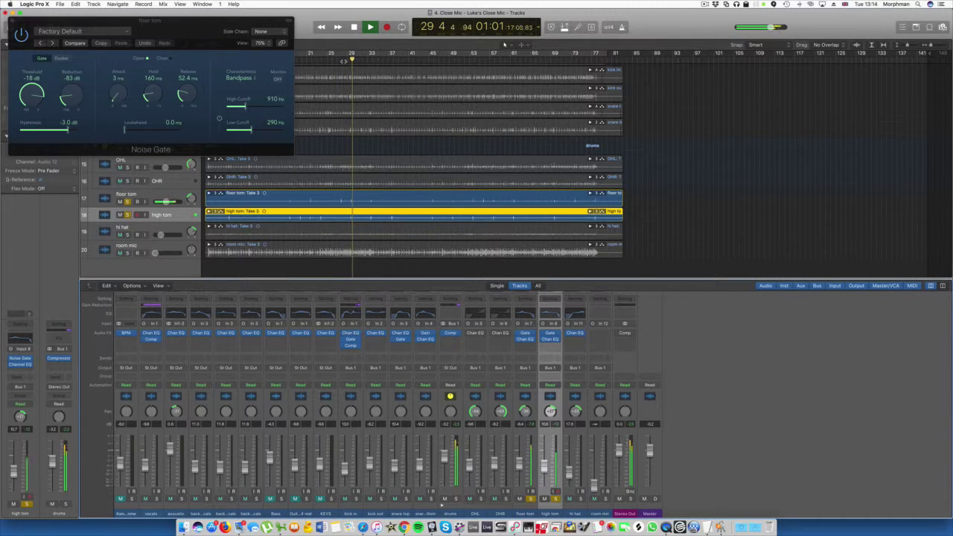
key("space")
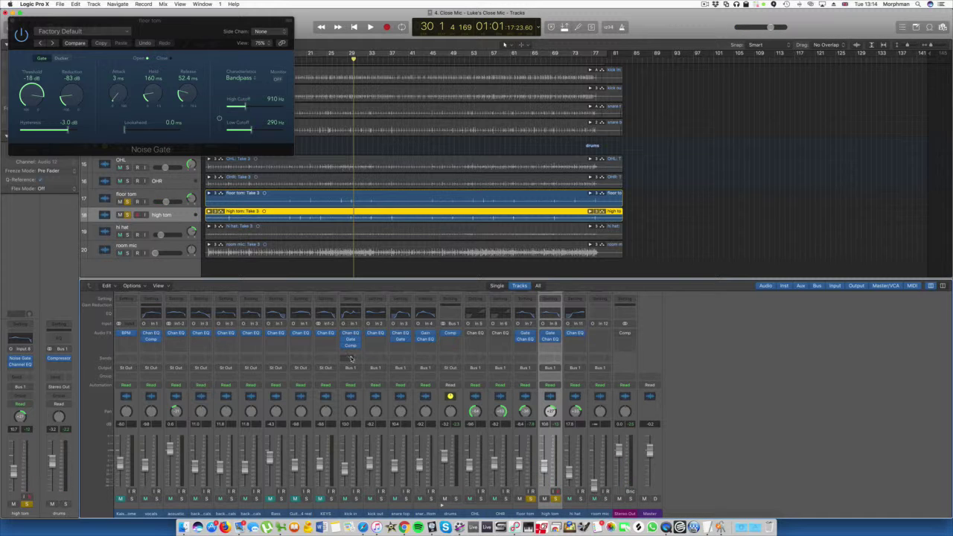
Step: Add a send to Bus 2 on the snare top channel
left_click(401, 360)
mouse_move(408, 391)
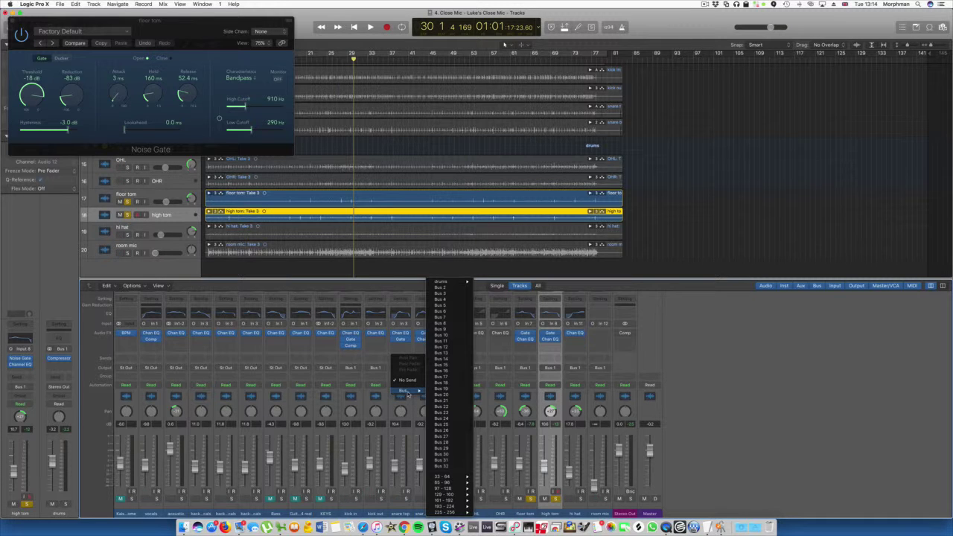
left_click(451, 292)
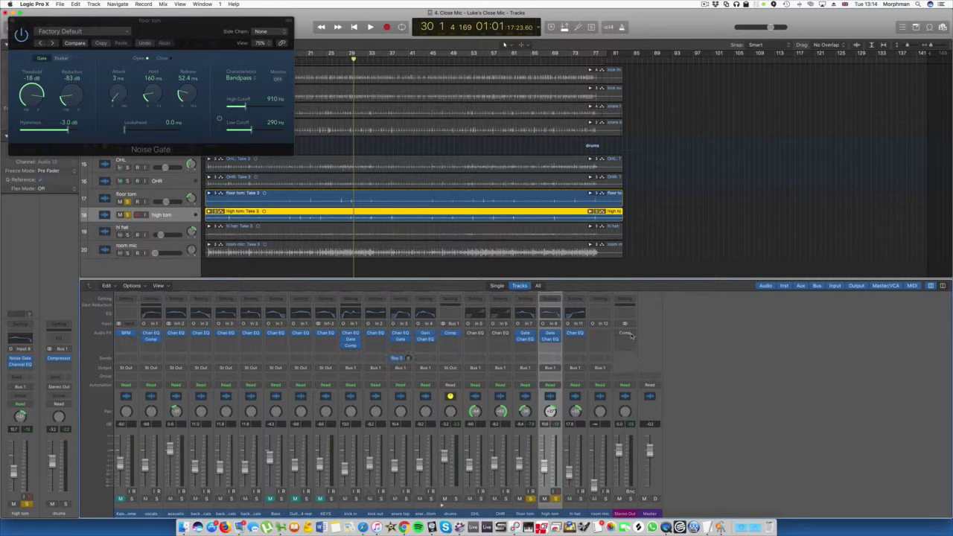
Step: Insert a mono-to-stereo Space Designer reverb on the Aux 2 channel
left_click(629, 328)
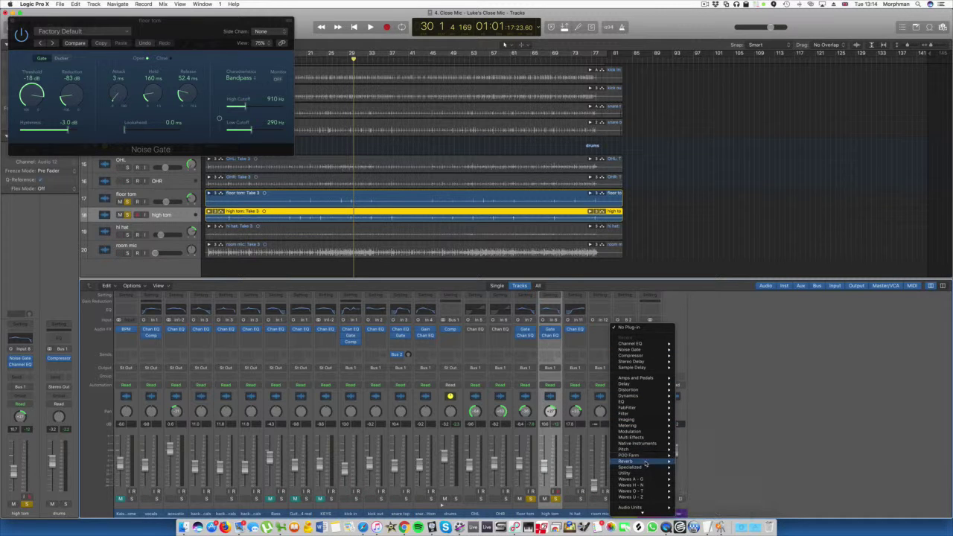
mouse_move(629, 461)
mouse_move(703, 479)
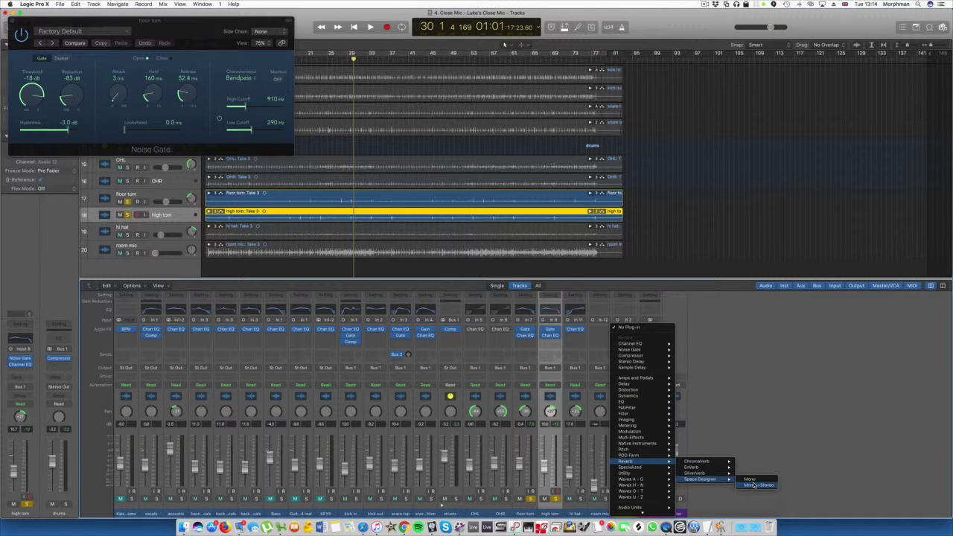
left_click(754, 485)
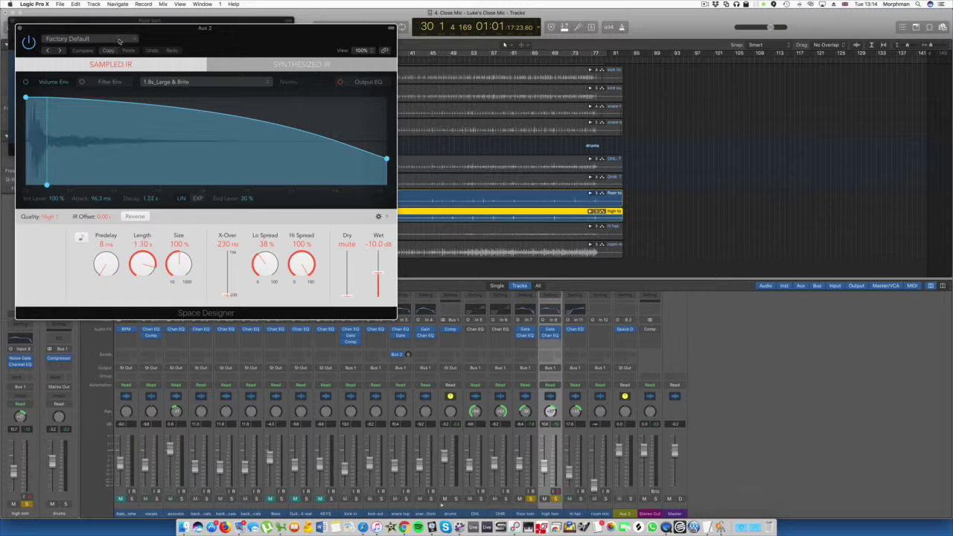
Step: Load the 02.6s Vocal Plate preset in Space Designer, set the wet level to -6.2 dB, and close the open plug-in windows
left_click(120, 41)
mouse_move(143, 207)
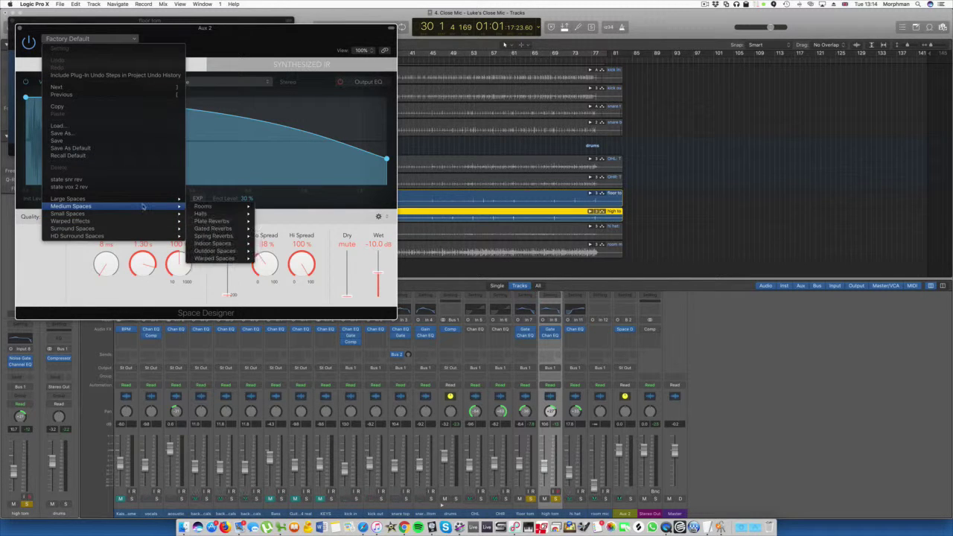
mouse_move(210, 215)
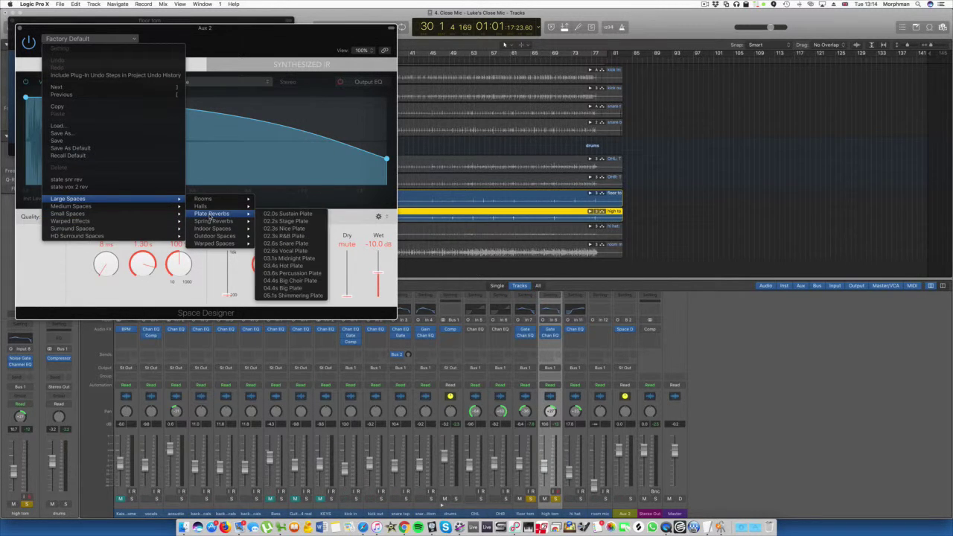
left_click(286, 251)
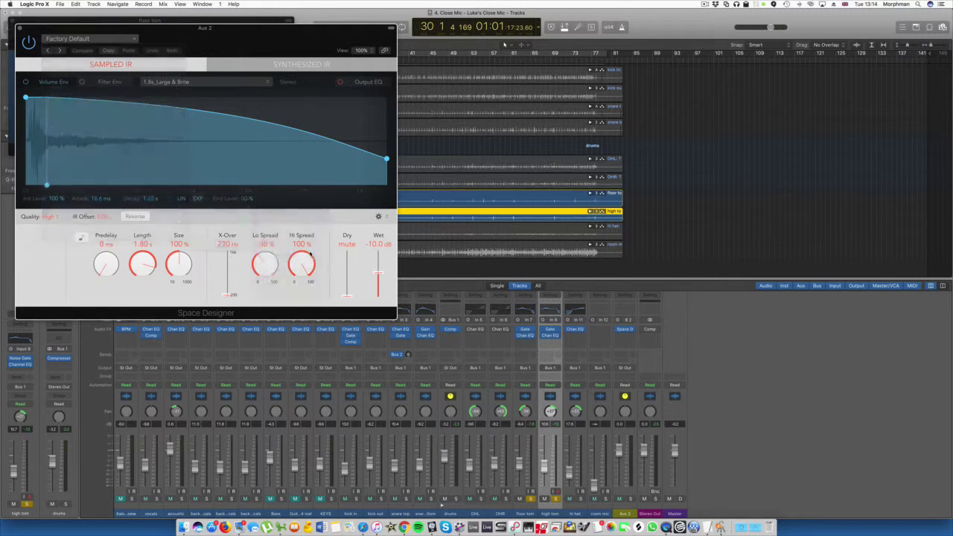
left_click_drag(379, 279, 379, 269)
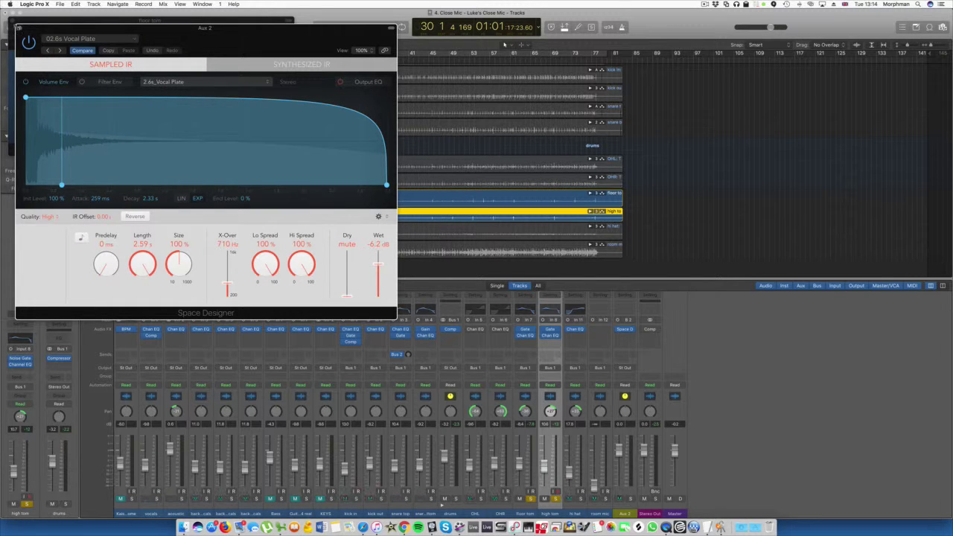
left_click(19, 27)
left_click(13, 21)
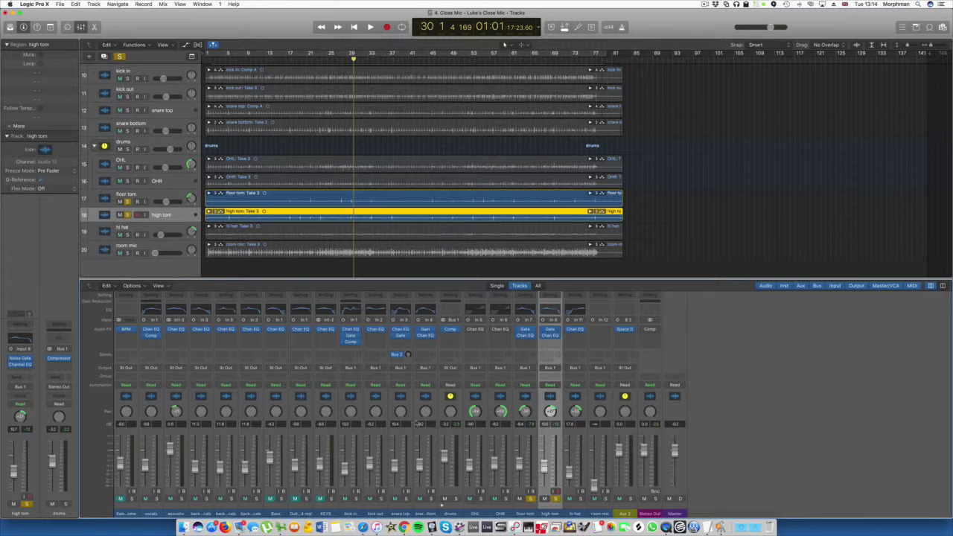
Step: Solo the snare top alongside the toms during playback and add a Bus 2 send of about -10.4 dB on the floor tom
left_click(407, 499)
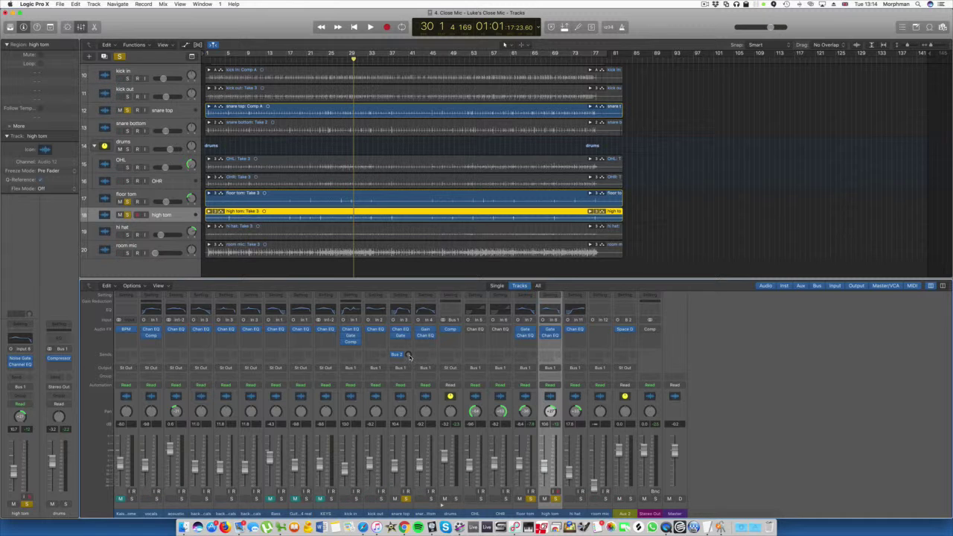
key("space")
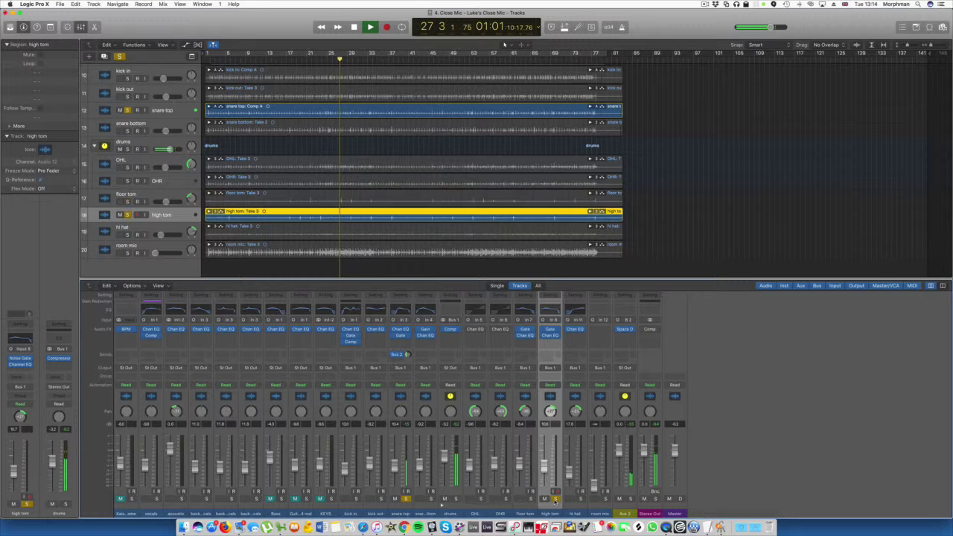
left_click(531, 499)
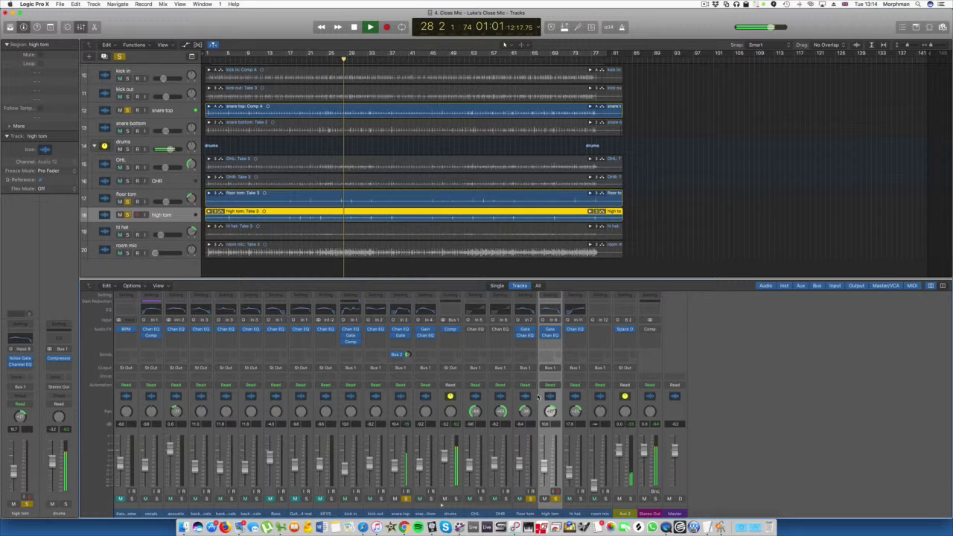
left_click(524, 354)
mouse_move(531, 387)
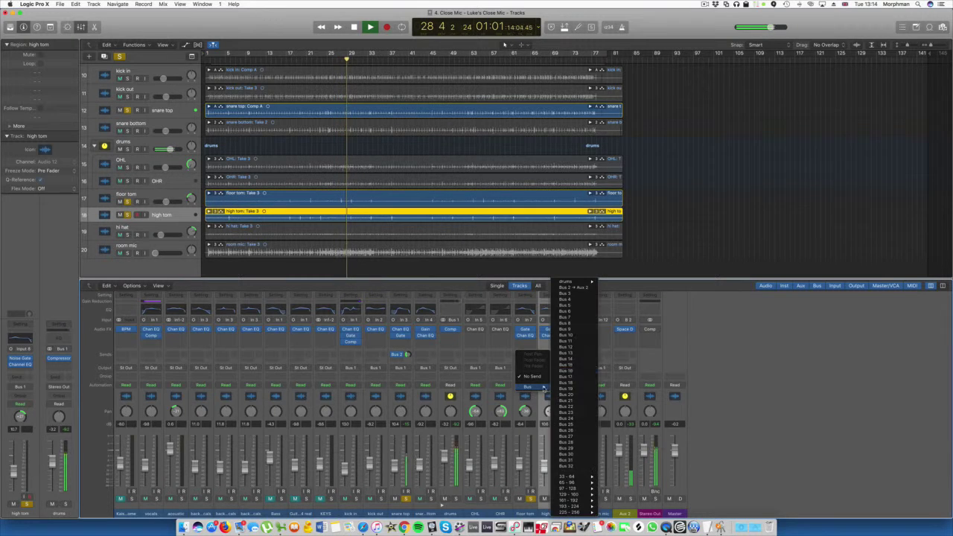
left_click(577, 290)
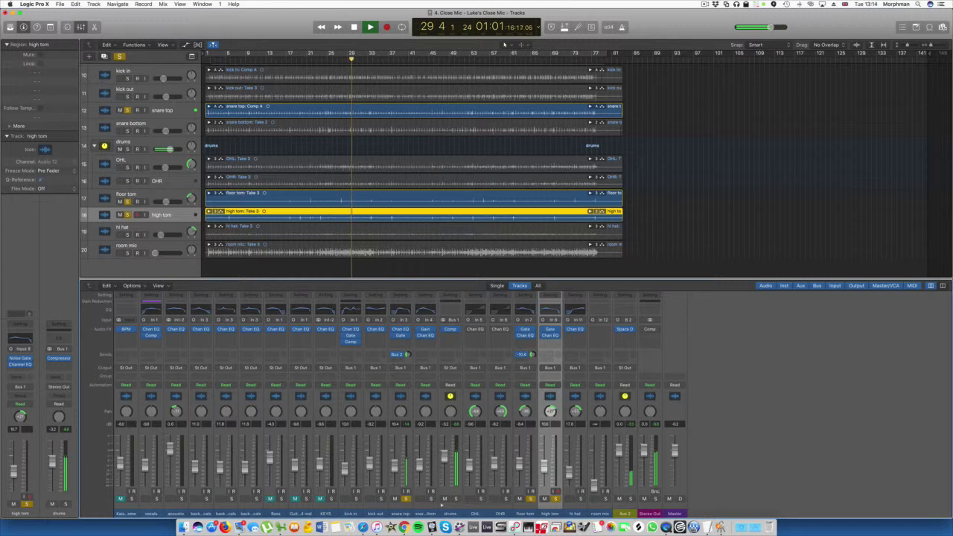
Step: Add a Bus 2 send of about -8.0 dB on the high tom and replay from around bar 30
left_click(549, 354)
mouse_move(557, 388)
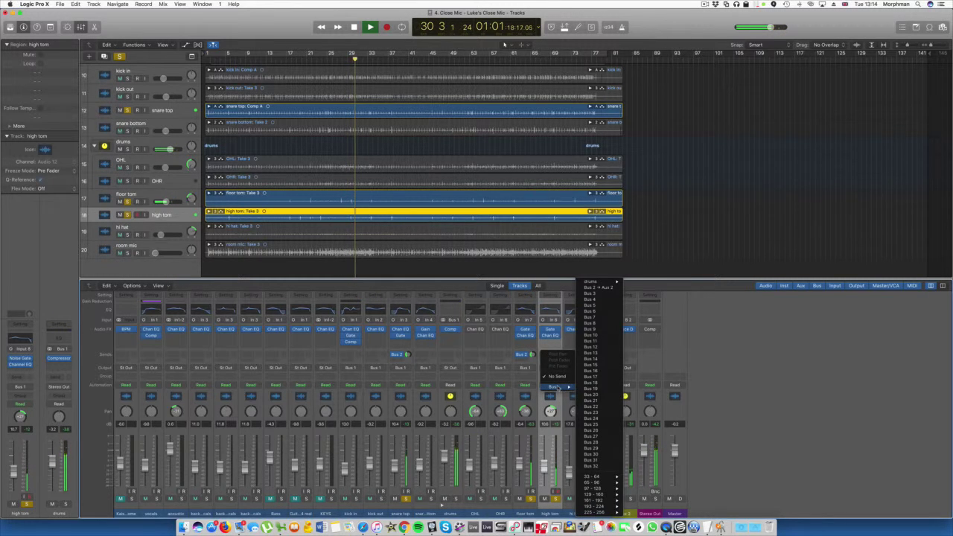
left_click(612, 288)
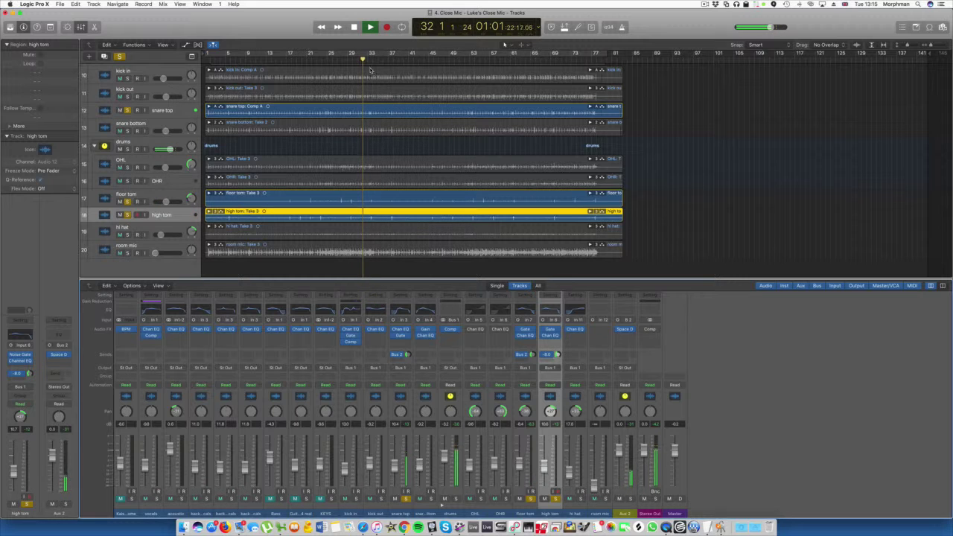
left_click(348, 59)
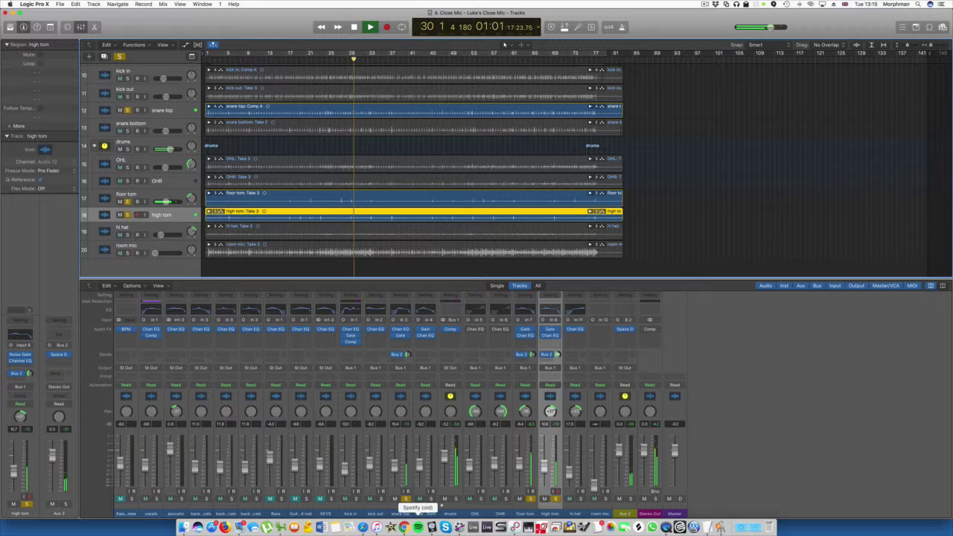
Step: Solo the snare bottom too, set its EQ high cut to 10800 Hz with a +4.0 dB boost at 1500 Hz, and set its level to about -12.4 dB
key("space")
left_click(430, 499)
key("space")
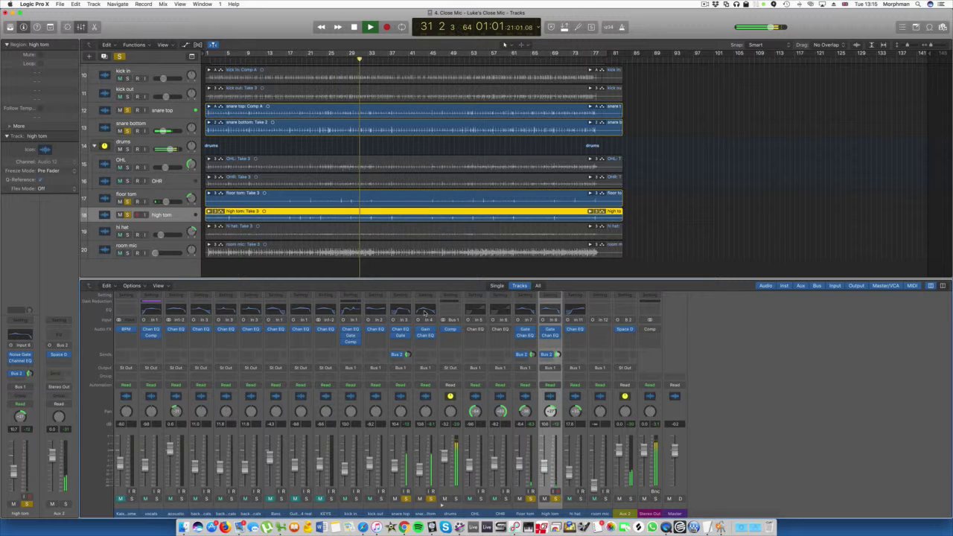
mouse_move(419, 337)
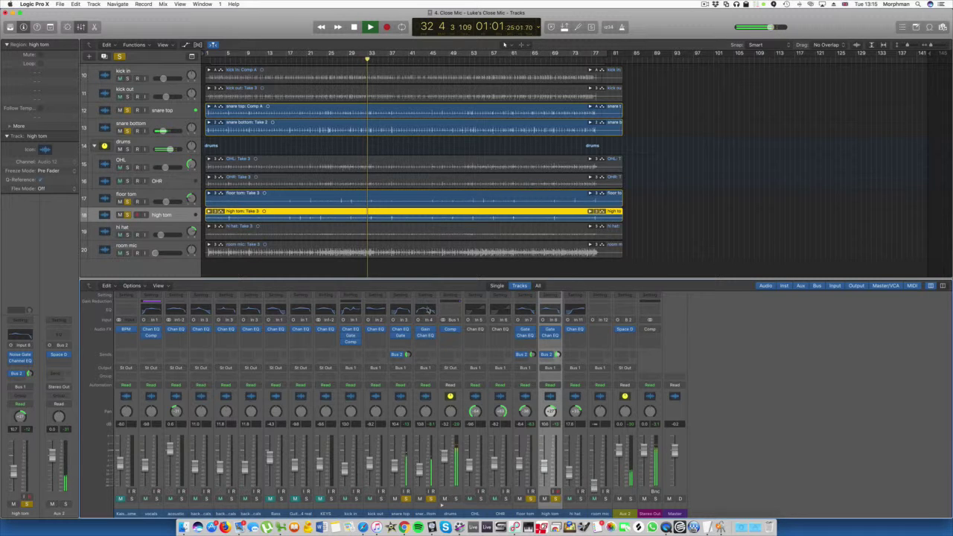
left_click(422, 336)
left_click_drag(292, 124, 325, 121)
left_click(51, 124)
left_click_drag(51, 125, 232, 98)
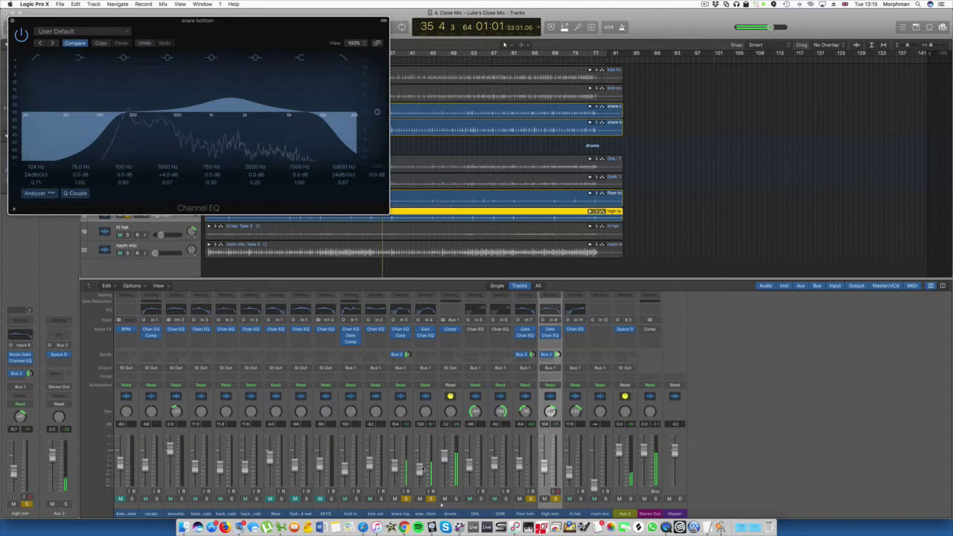
left_click(422, 469)
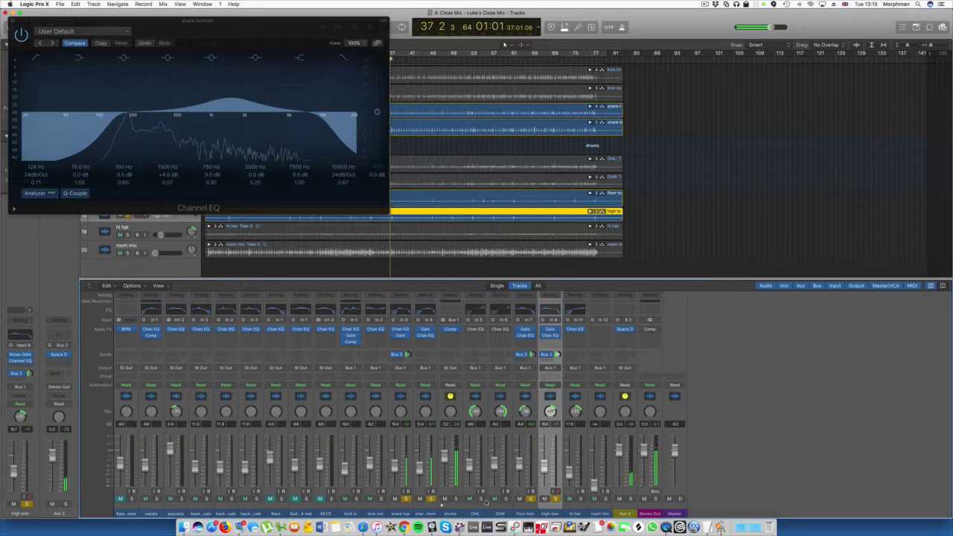
Step: Solo both overheads and the kick in too, raise the kick in to about -10.8 dB and send it to Bus 2 at about -18.2 dB
left_click(480, 499)
left_click(506, 499)
left_click(356, 499)
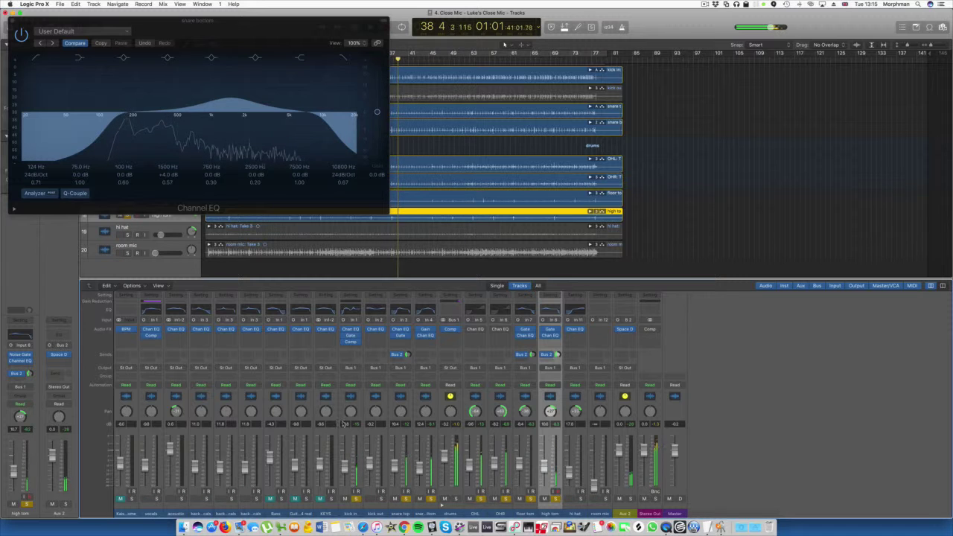
left_click(350, 360)
mouse_move(361, 387)
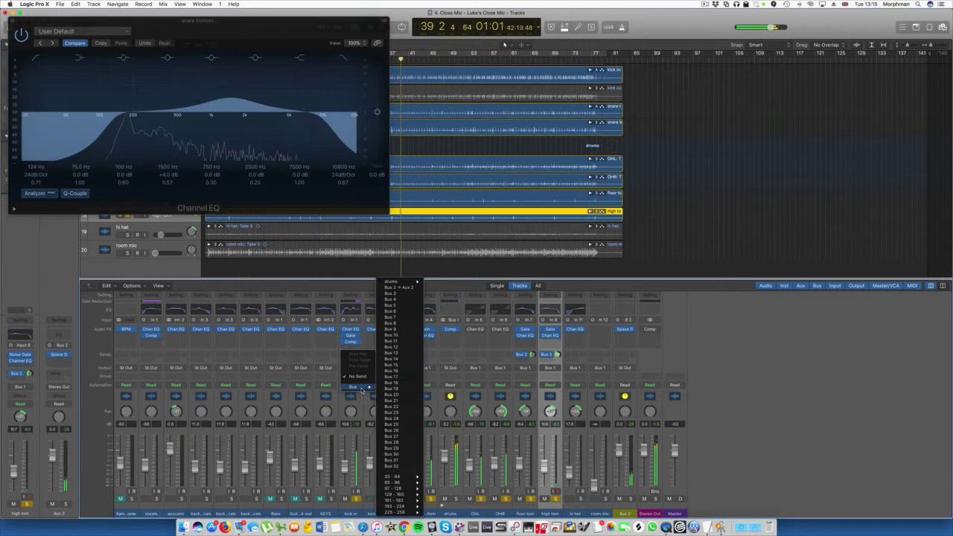
left_click(409, 289)
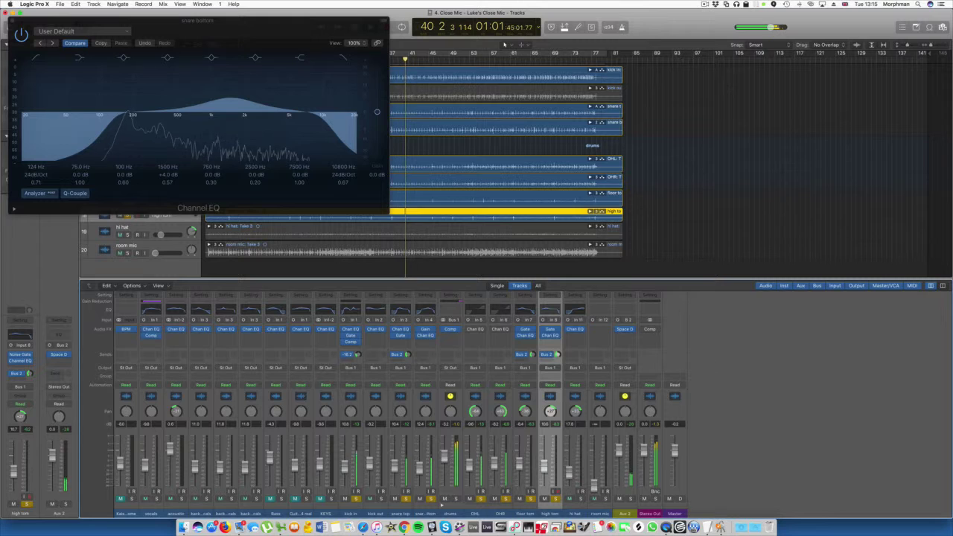
Step: Audition the hi-hat with the soloed drums, clear all solos, and close the snare bottom's Channel EQ window
left_click(580, 498)
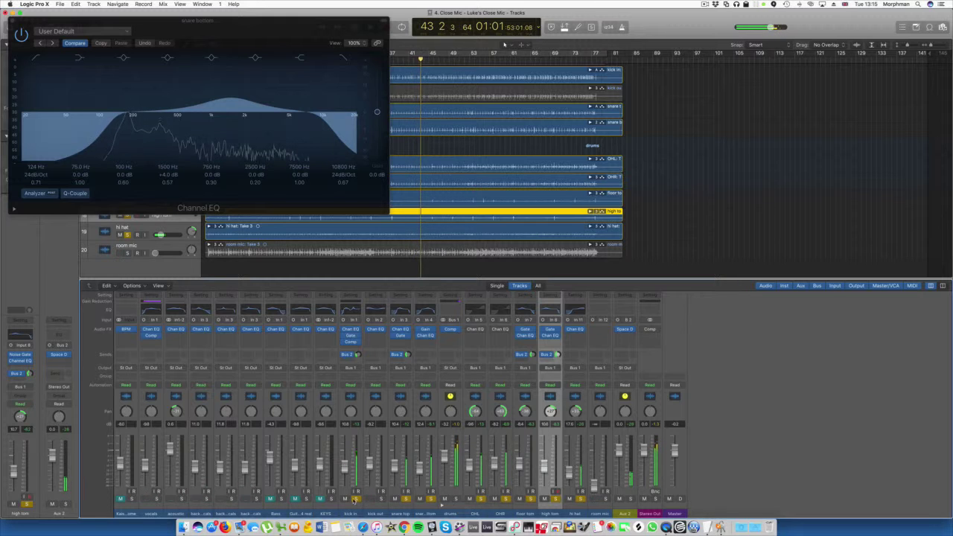
left_click(356, 500)
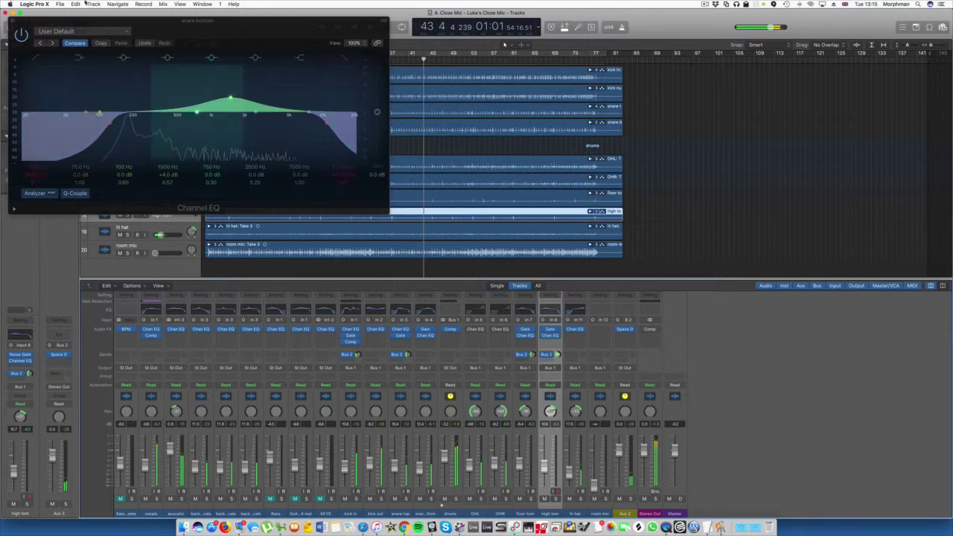
left_click(11, 21)
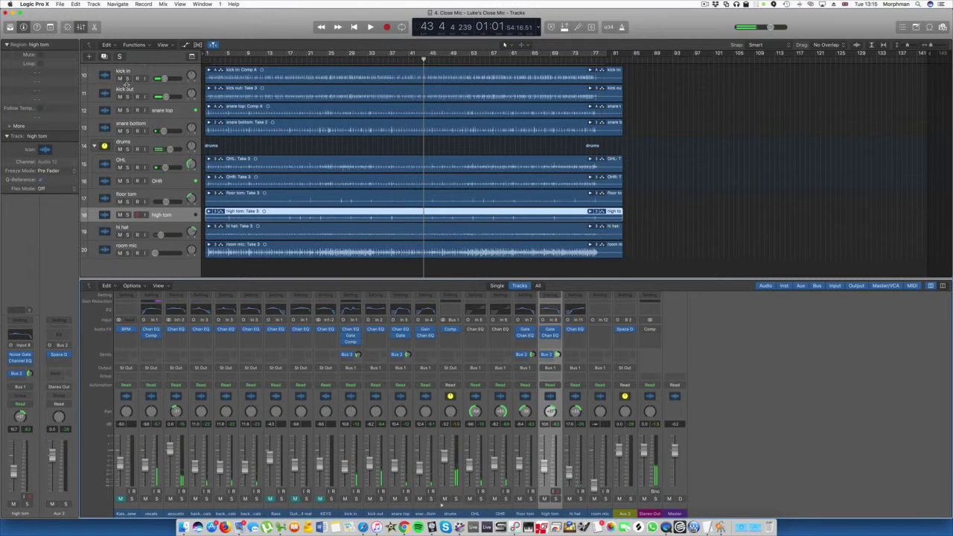
Step: Mute the vocals, acoustic and all three backing vocals tracks
scroll(128, 85, "up", 6)
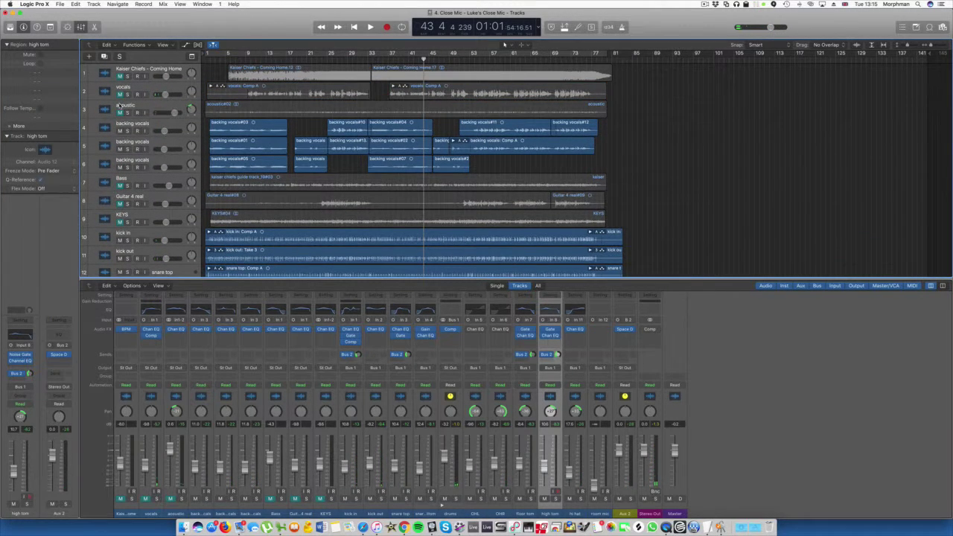
left_click_drag(119, 124, 117, 171)
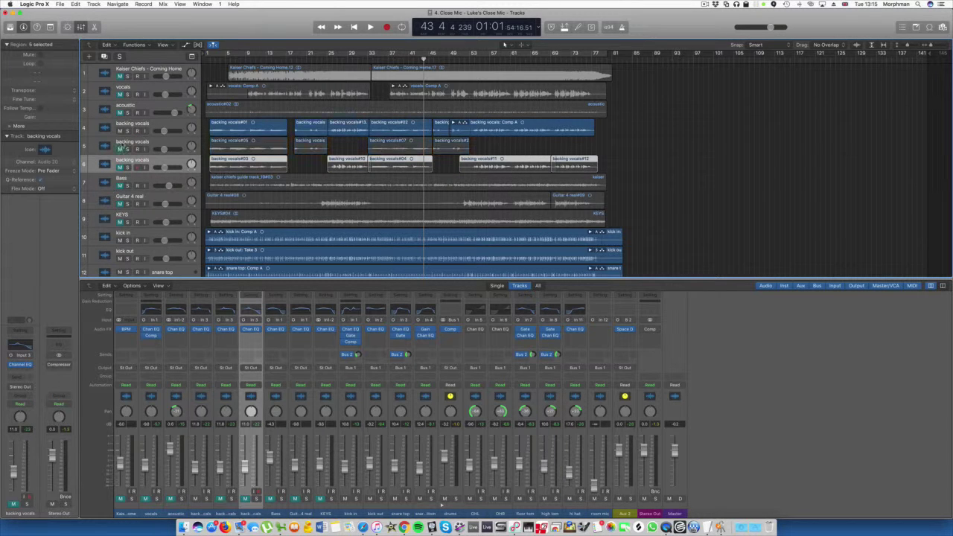
scroll(120, 130, "down", 6)
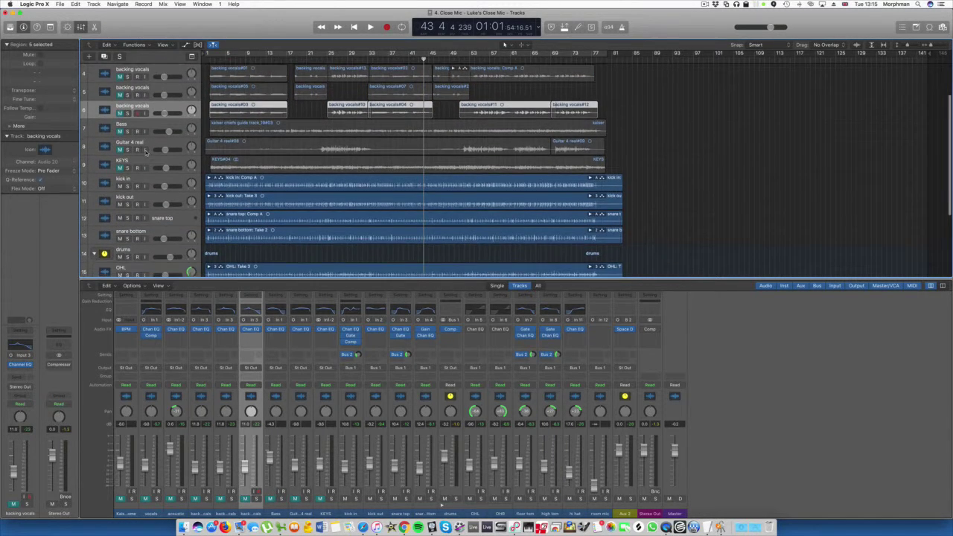
scroll(505, 43, "up", 5)
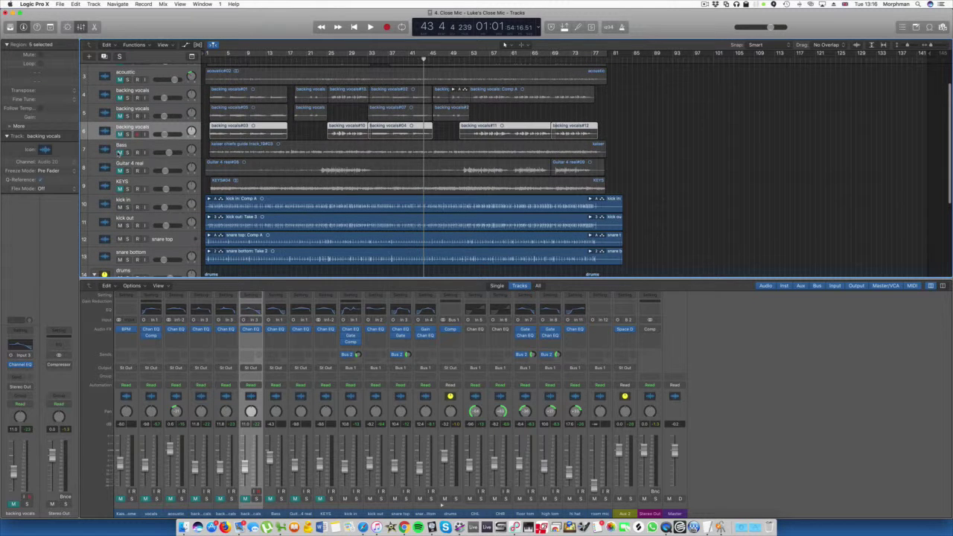
Step: Unmute the Bass track, play it with the drums and solo it
left_click(119, 152)
key("space")
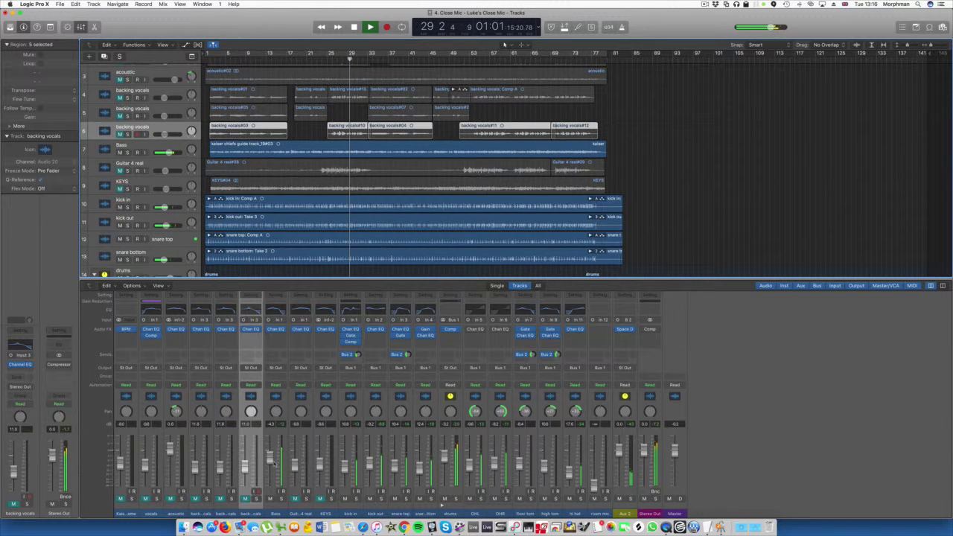
key("s")
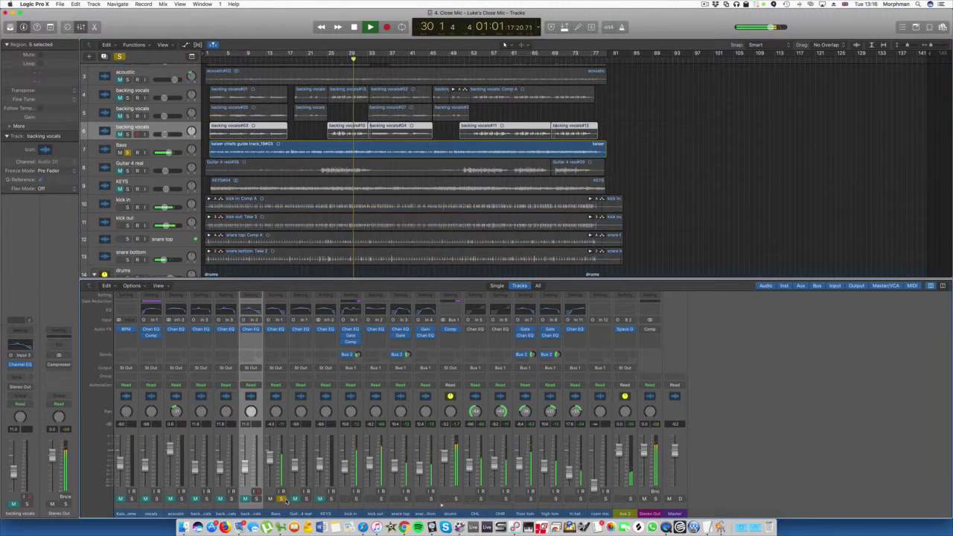
key("space")
left_click(281, 336)
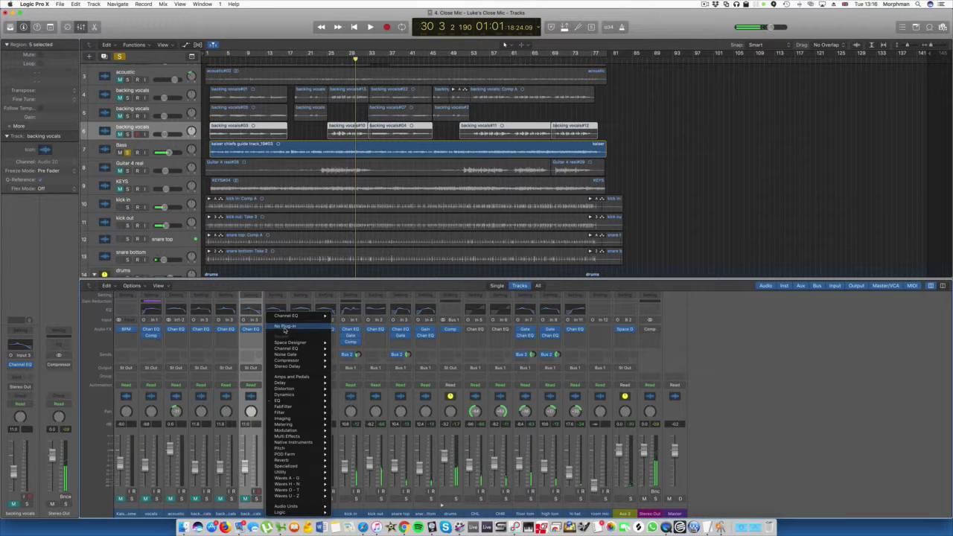
left_click(264, 330)
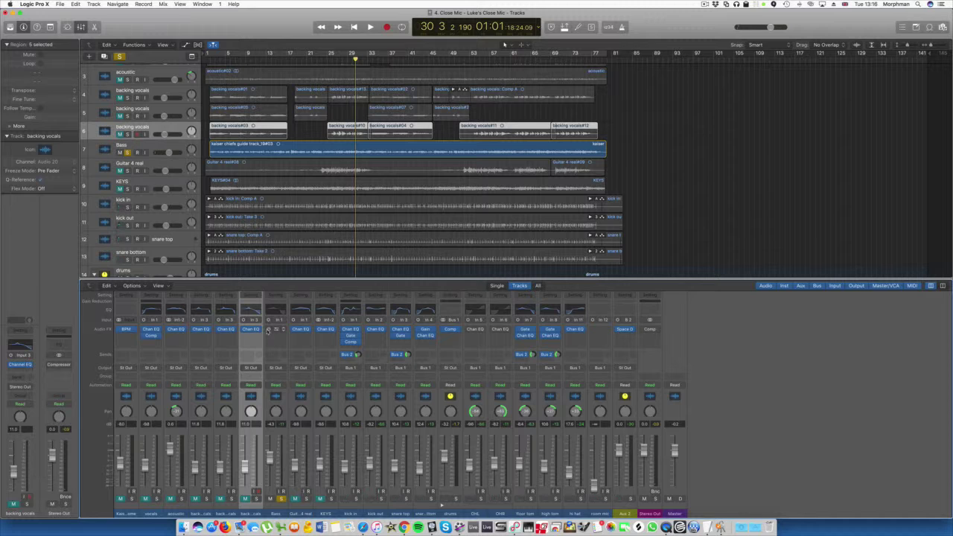
key("space")
left_click(267, 331)
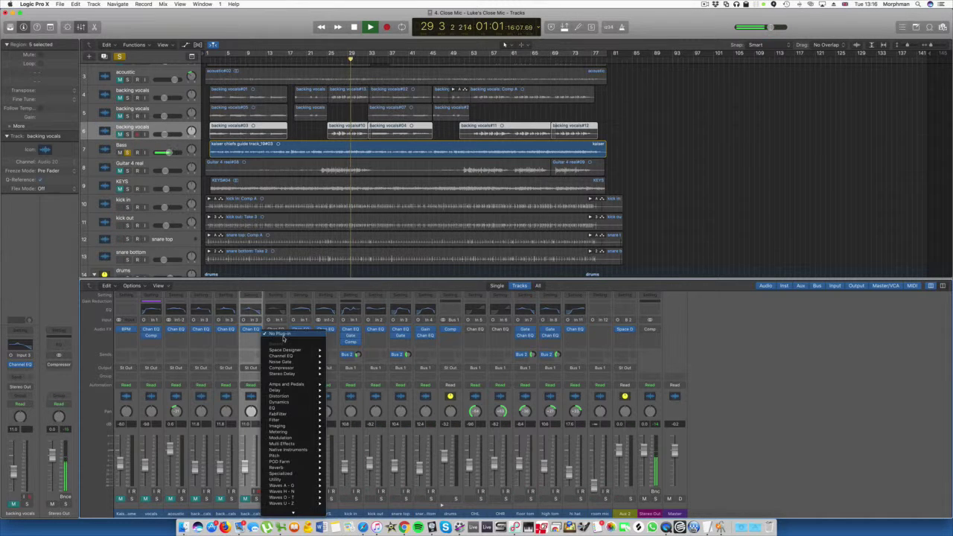
left_click(282, 335)
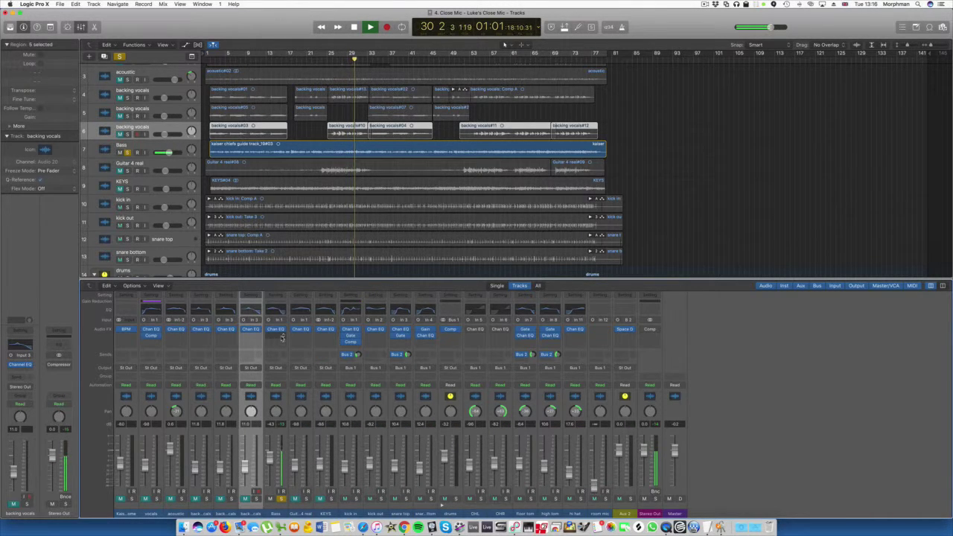
key("space")
Step: Insert a mono Compressor after the Channel EQ on the Bass channel
left_click(282, 336)
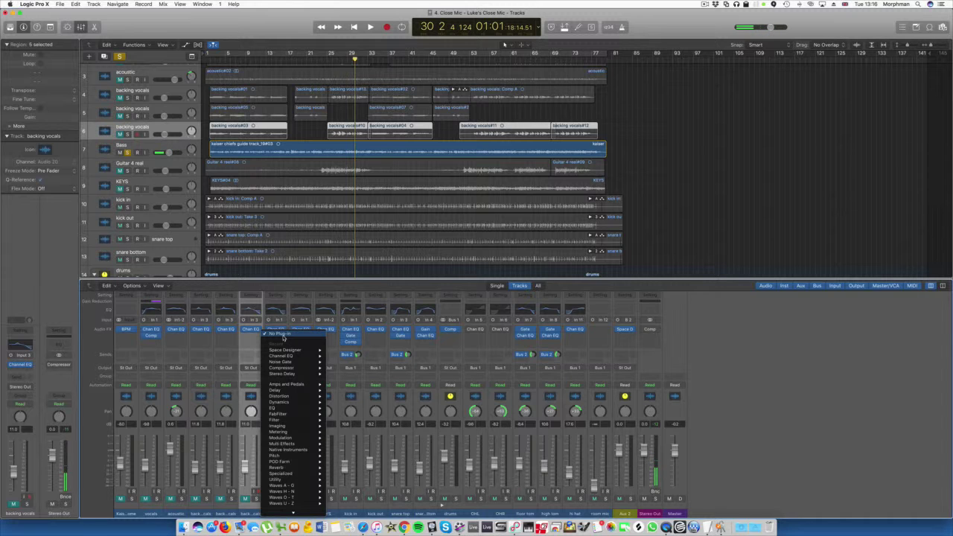
mouse_move(294, 368)
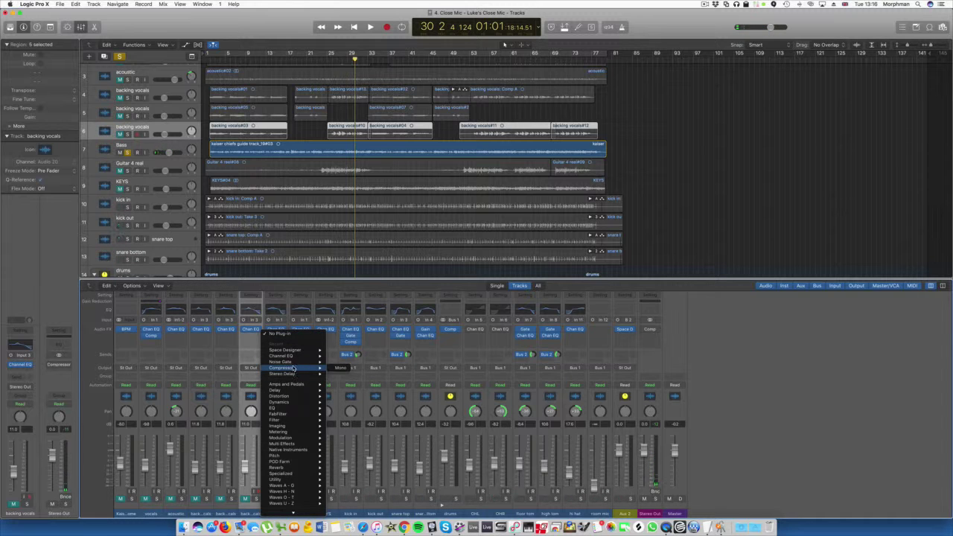
left_click(339, 368)
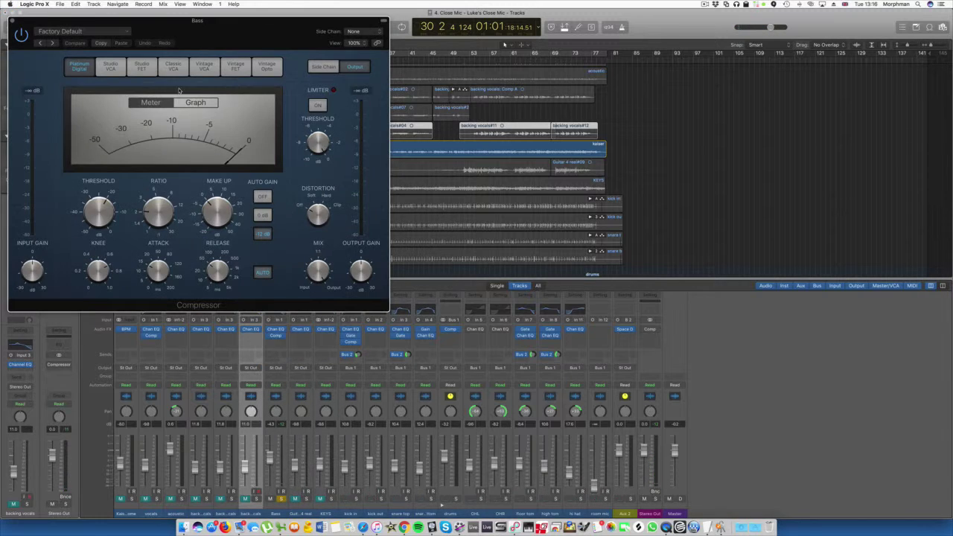
Step: Switch the Bass compressor to the Studio FET model, set its threshold to about -10.5 dB during playback, and close its window
key("space")
left_click(143, 66)
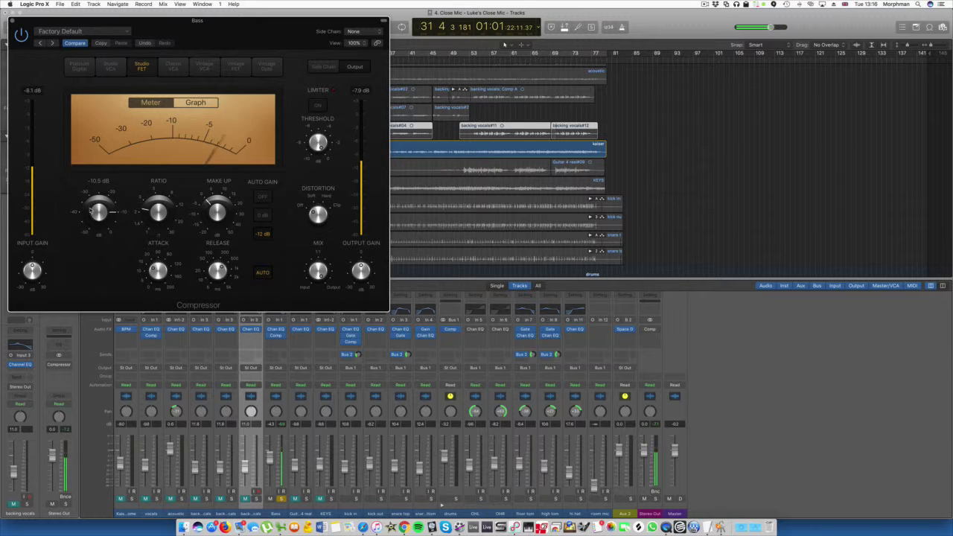
left_click_drag(93, 216, 93, 212)
left_click(13, 22)
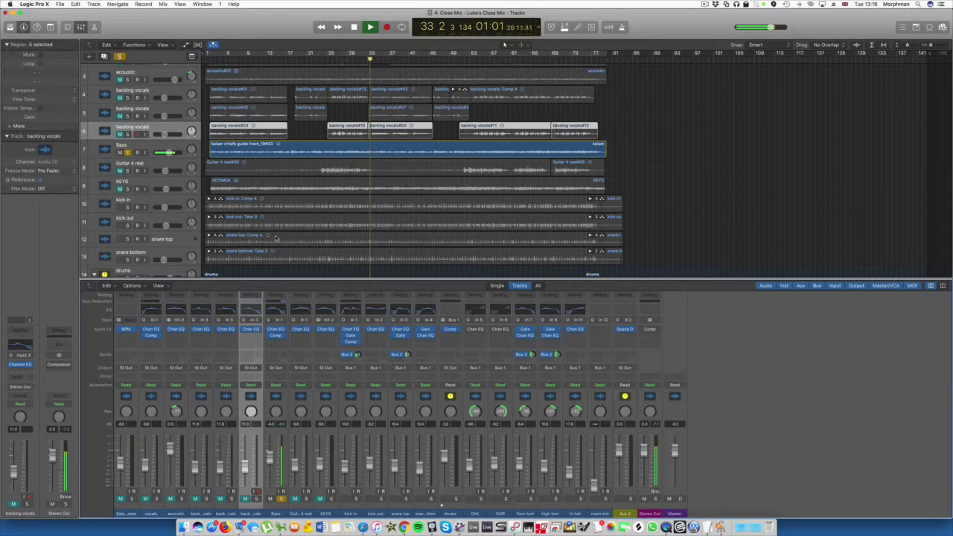
Step: Lower the Bass level to about -6.4 dB and unsolo it to hear it with the drums
left_click(281, 343)
key("Escape")
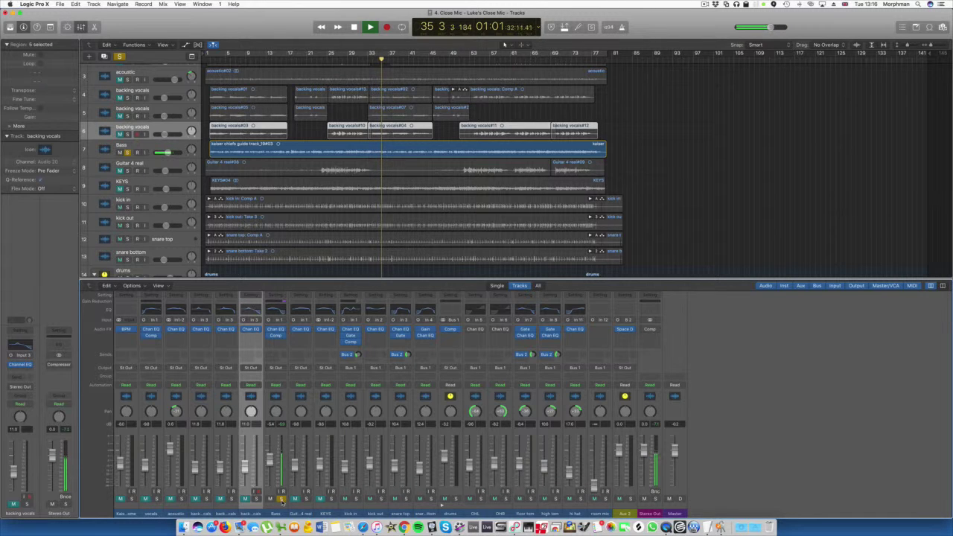
left_click(282, 499)
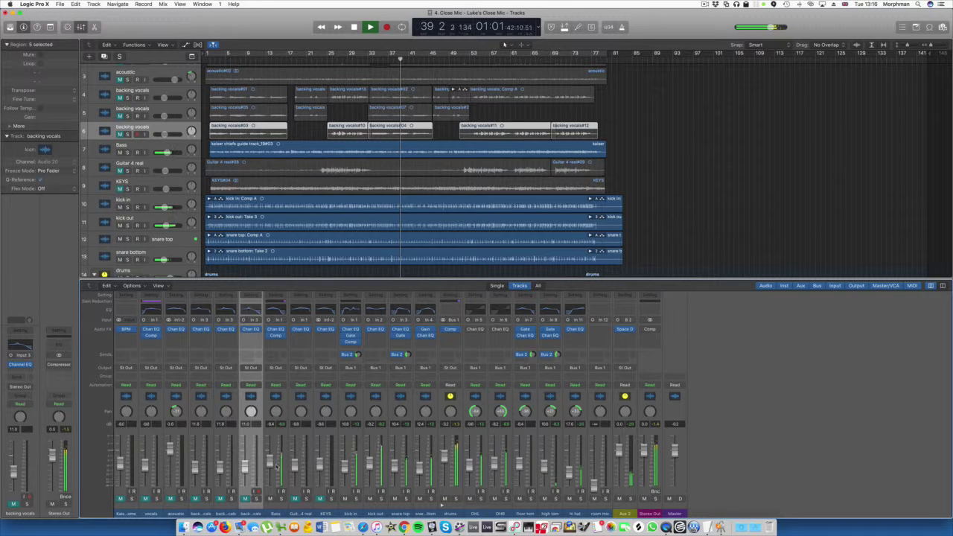
Step: Stop playback and group the kick, snare, tom, hi hat and room mic tracks into a summing stack named DRUMS
key("space")
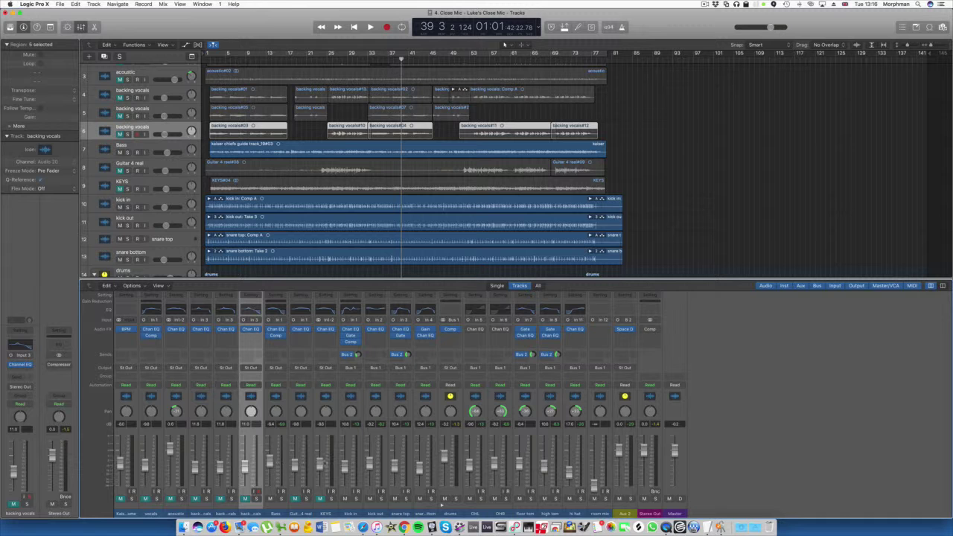
scroll(182, 226, "down", 3)
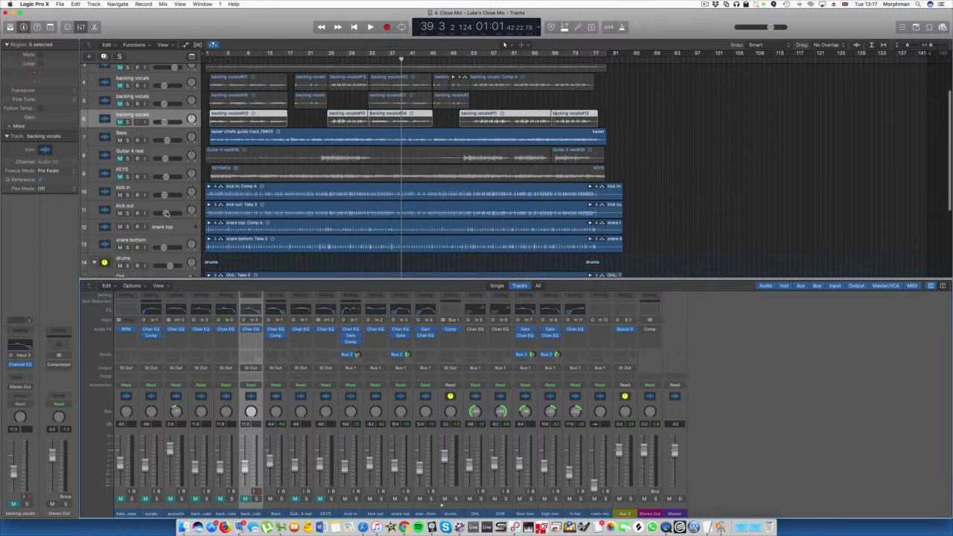
left_click(153, 140)
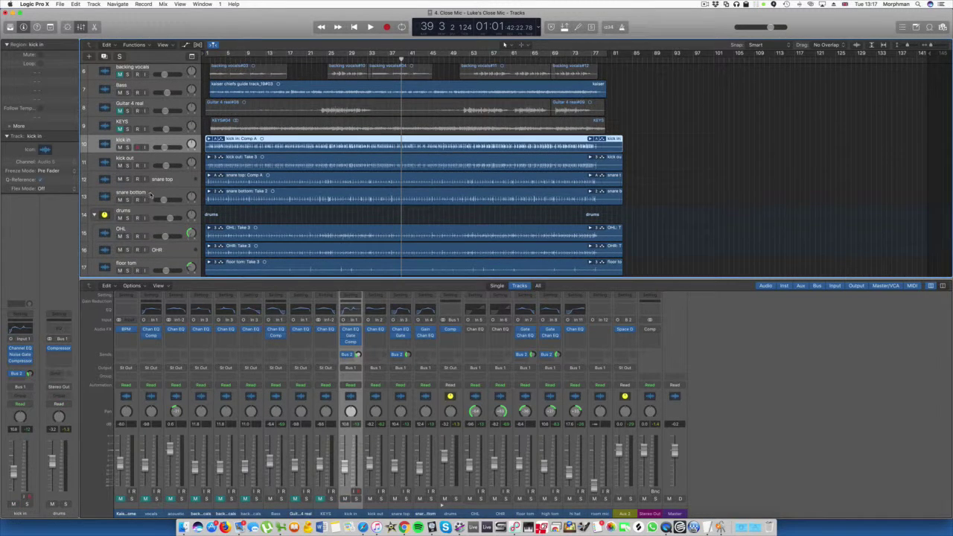
left_click(153, 196, "shift")
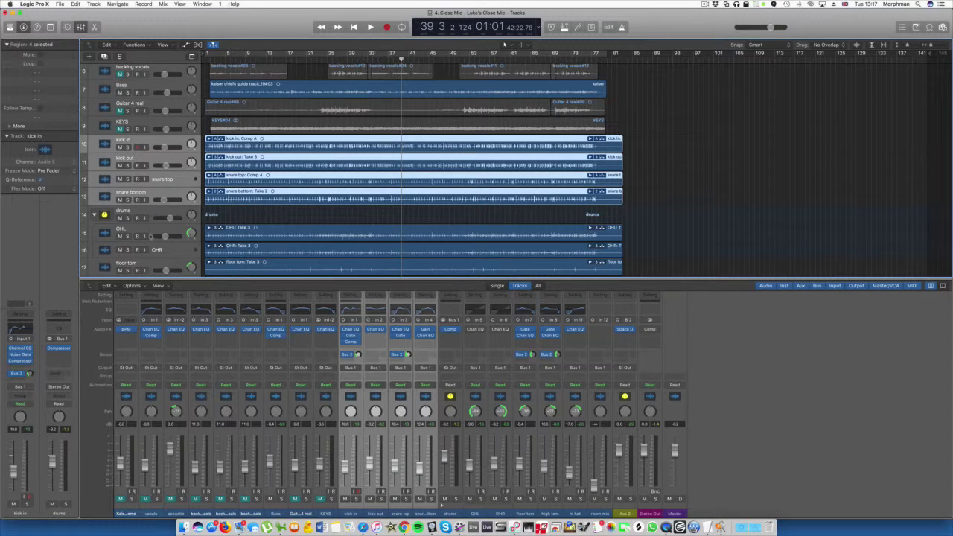
scroll(152, 238, "down", 1)
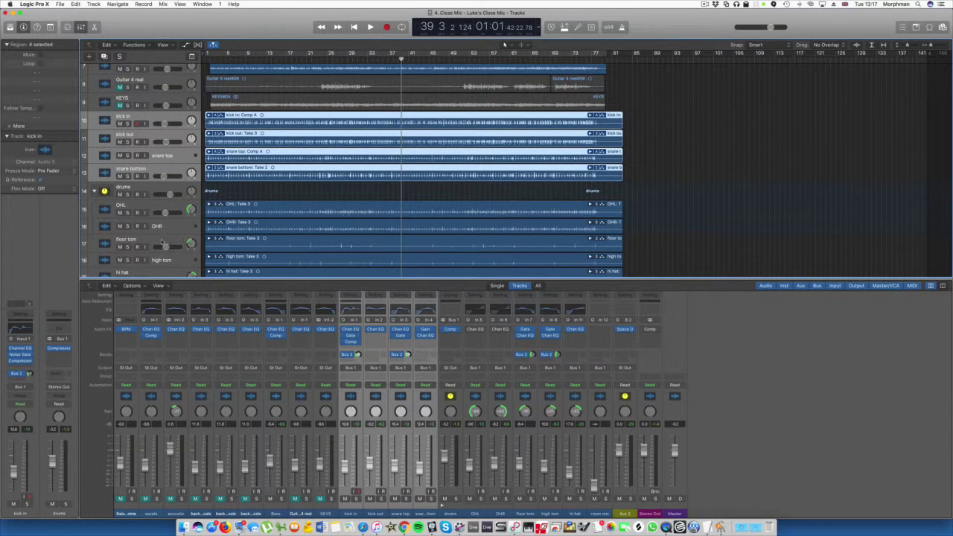
left_click(164, 245, "shift")
left_click(168, 260, "shift")
scroll(168, 257, "down", 2)
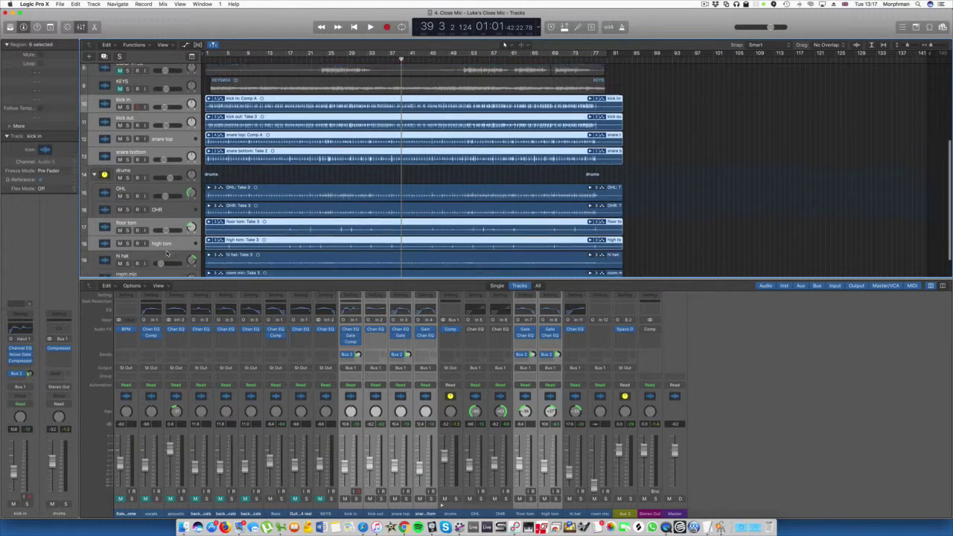
left_click(159, 242, "shift")
left_click(149, 257, "shift")
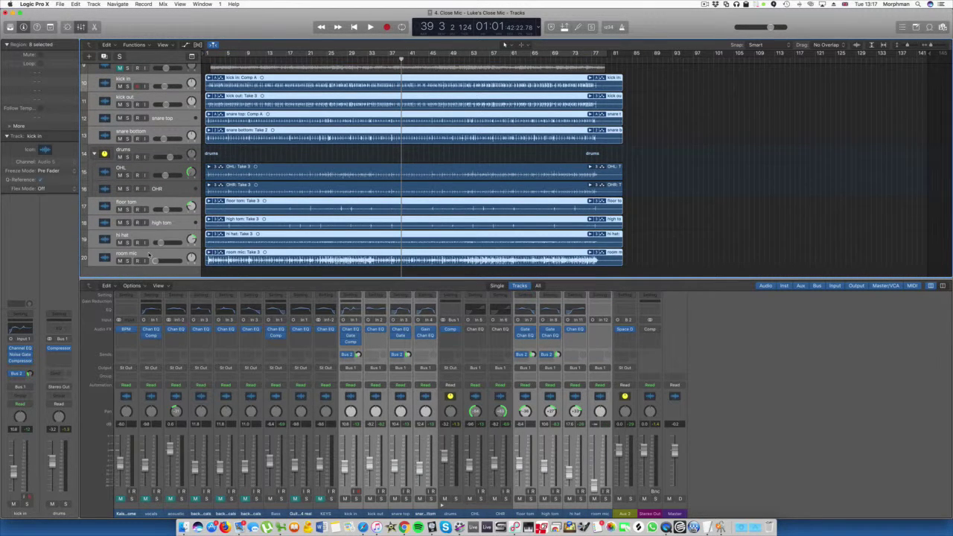
right_click(144, 242)
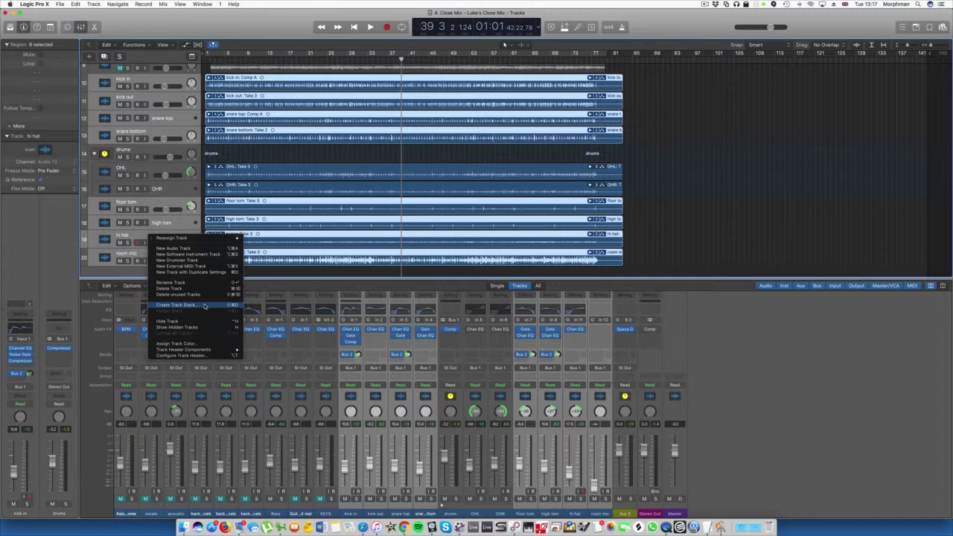
left_click(190, 305)
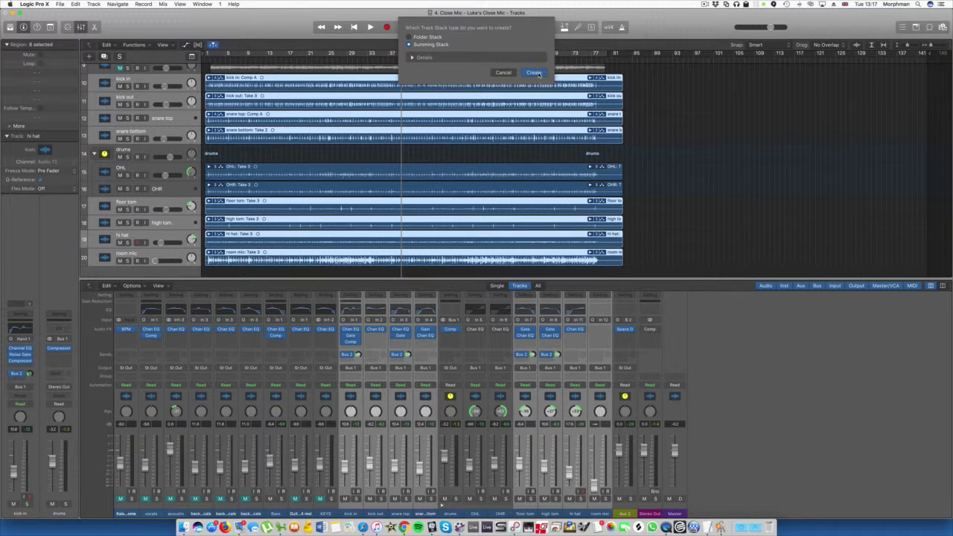
left_click(534, 73)
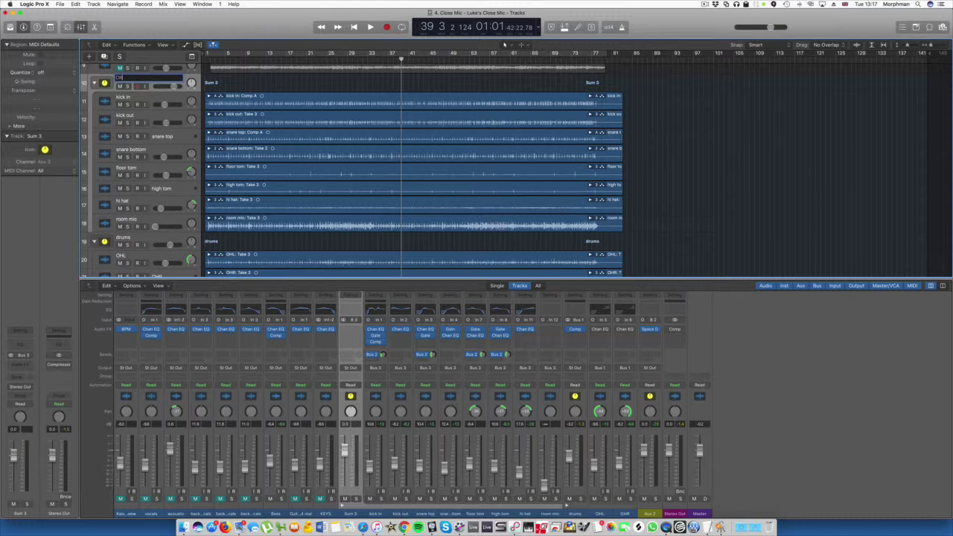
type("DRUMS")
key("Return")
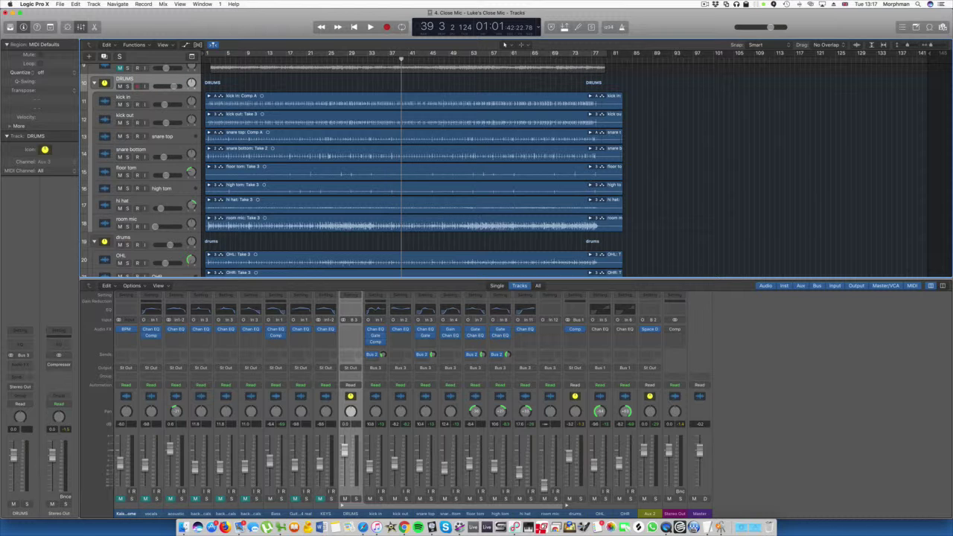
Step: Play the mix briefly, then add a Bus 4 send to the DRUMS stack's channel
key("space")
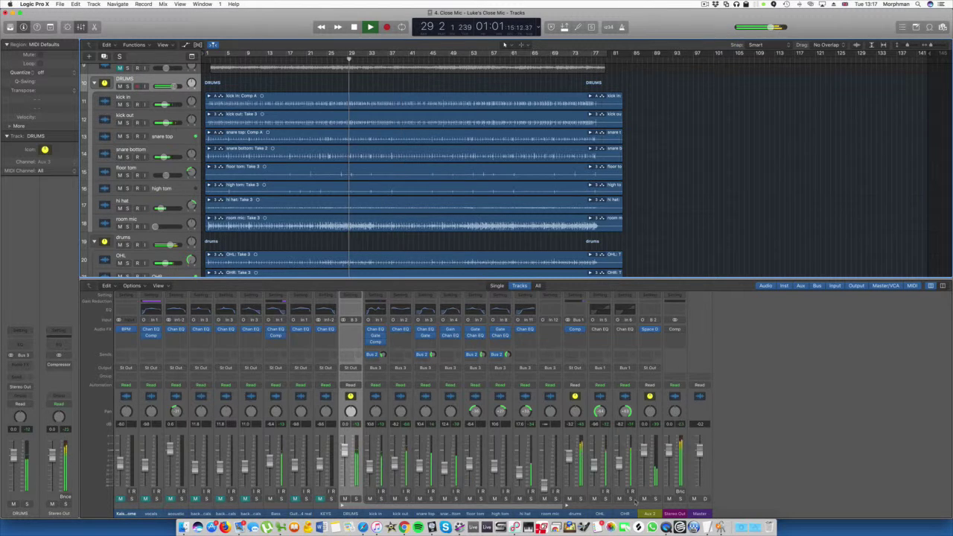
key("space")
left_click(350, 356)
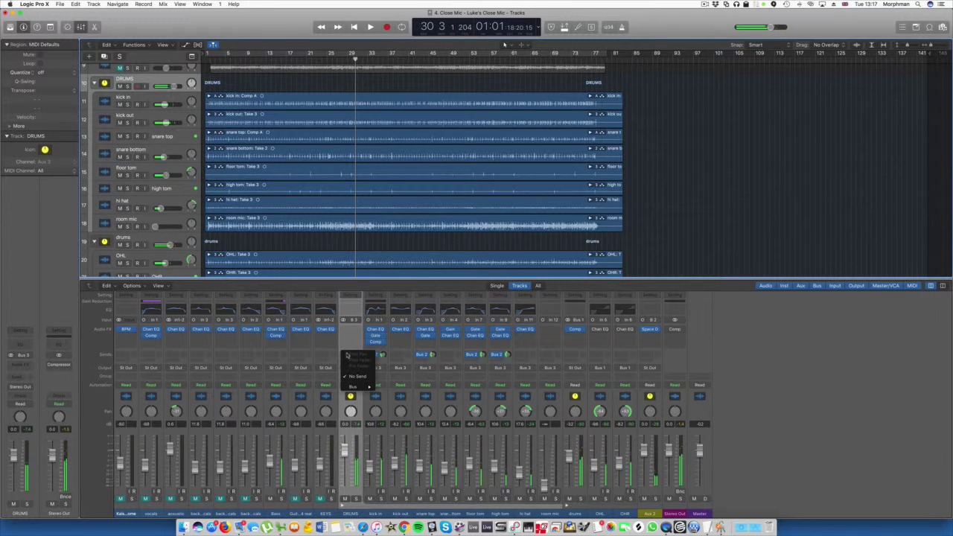
mouse_move(356, 386)
left_click(391, 298)
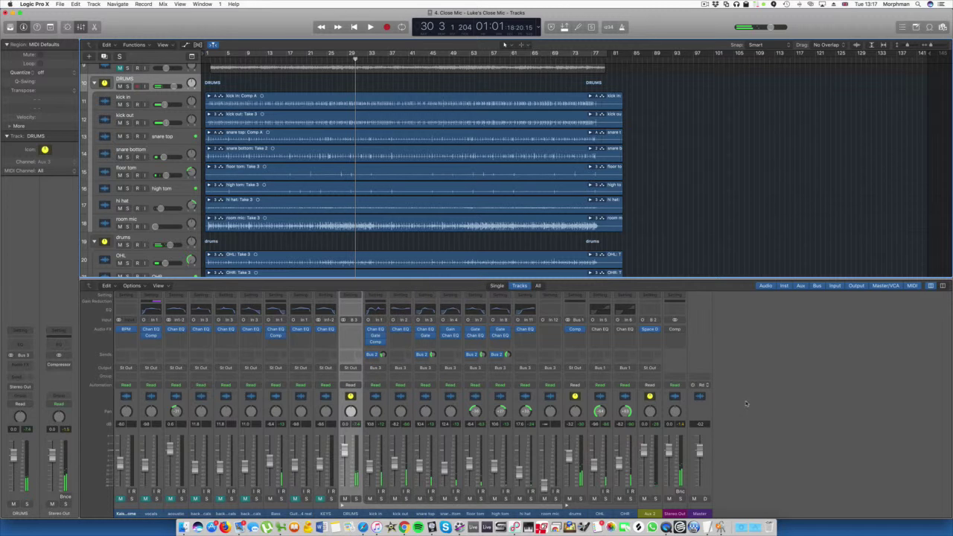
Step: Insert a Compressor on Aux 4, switch it to the Studio FET model, lower its threshold and raise its ratio
left_click(679, 333)
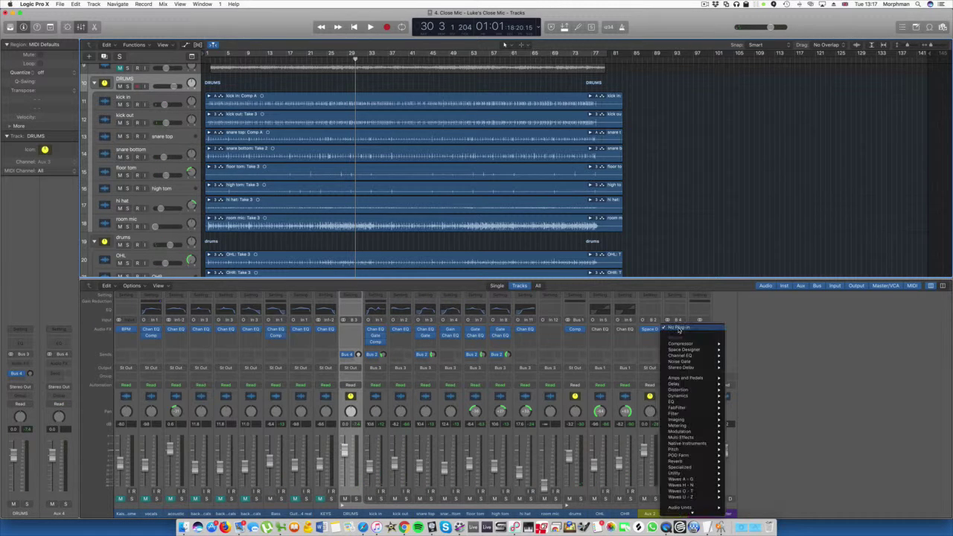
mouse_move(685, 344)
left_click(741, 343)
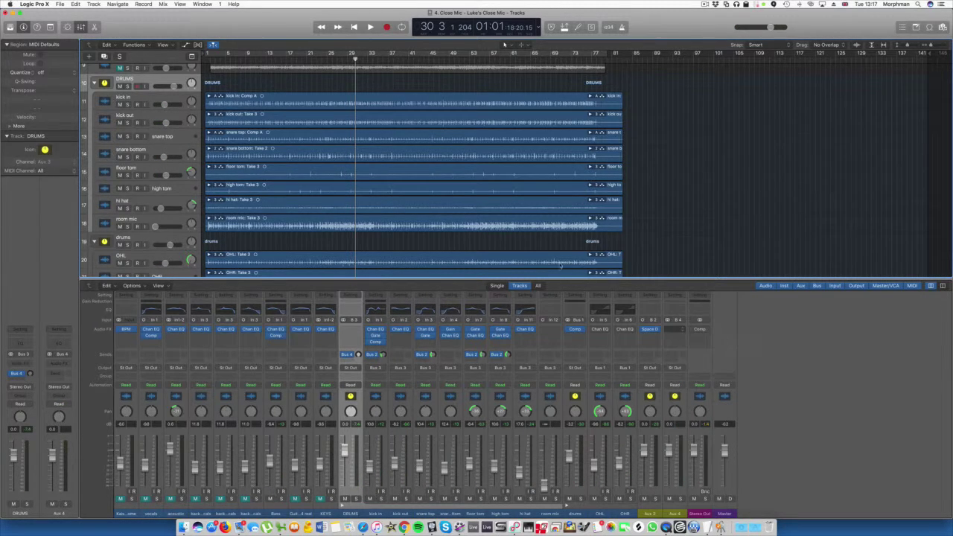
left_click(141, 67)
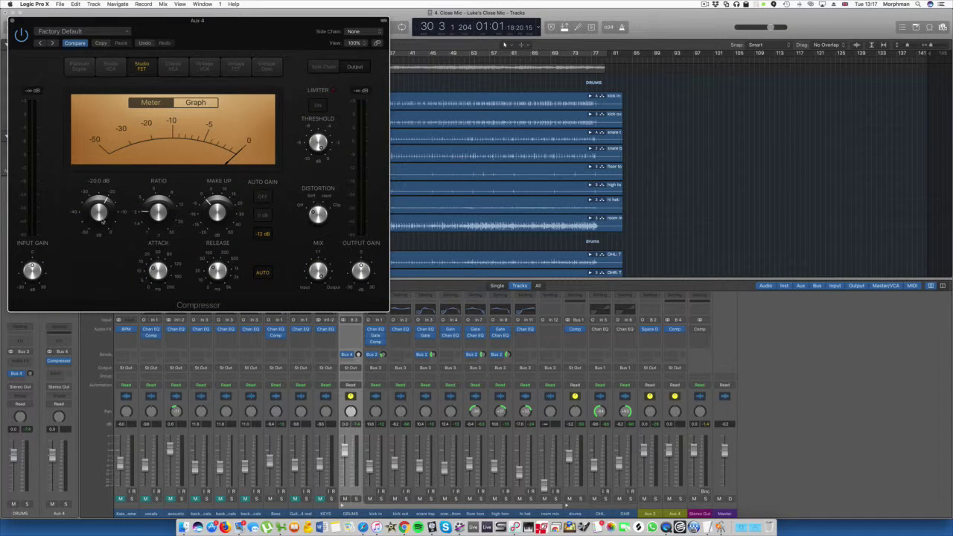
left_click_drag(106, 246, 164, 207)
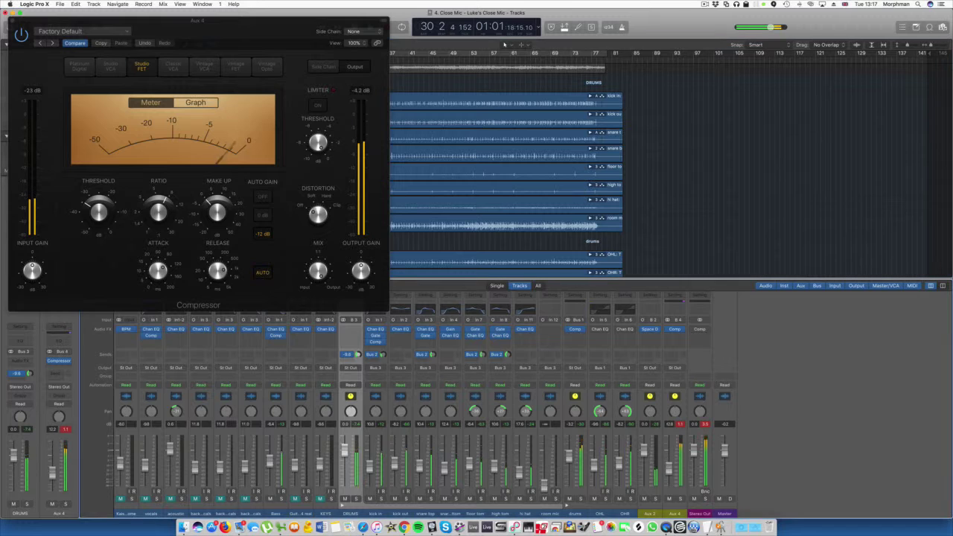
Step: Add a Channel EQ after the Aux 4 compressor with an 80 Hz low cut and a high cut, and set Aux 4's level to about -7.6 dB
left_click(679, 316)
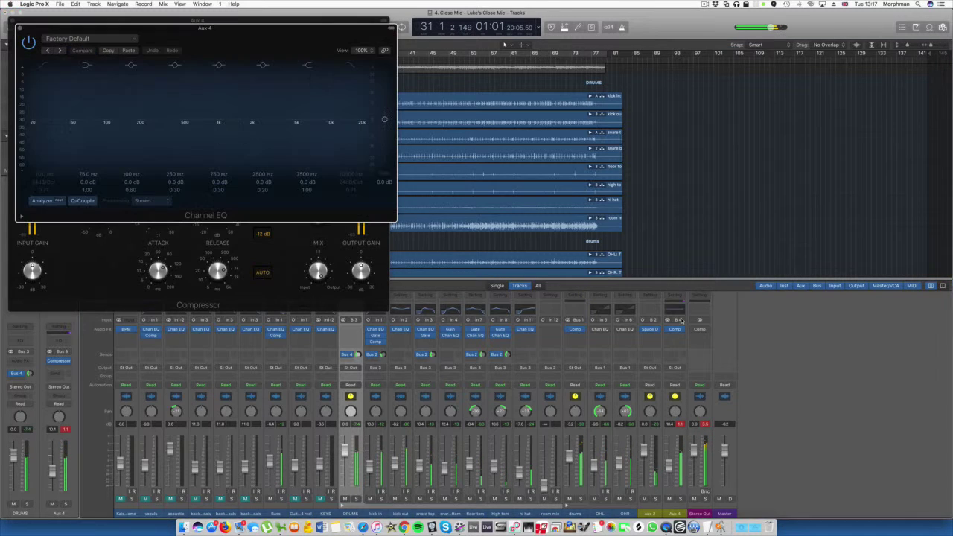
left_click(43, 65)
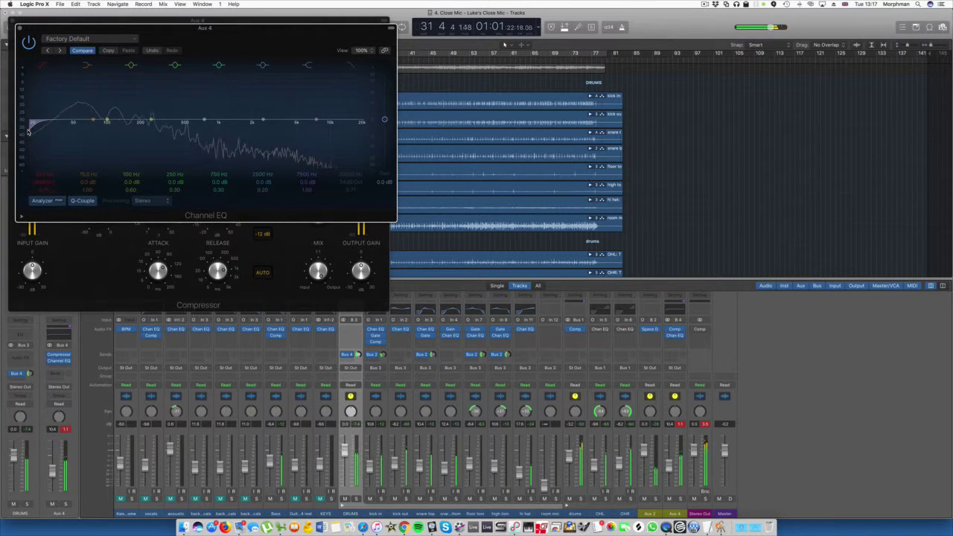
left_click_drag(44, 131, 95, 120)
left_click(350, 66)
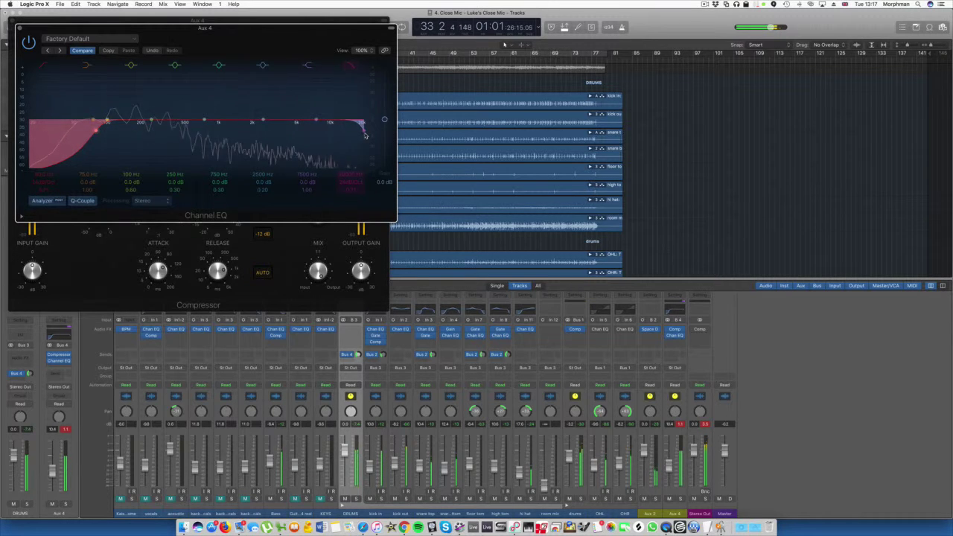
left_click_drag(348, 132, 310, 135)
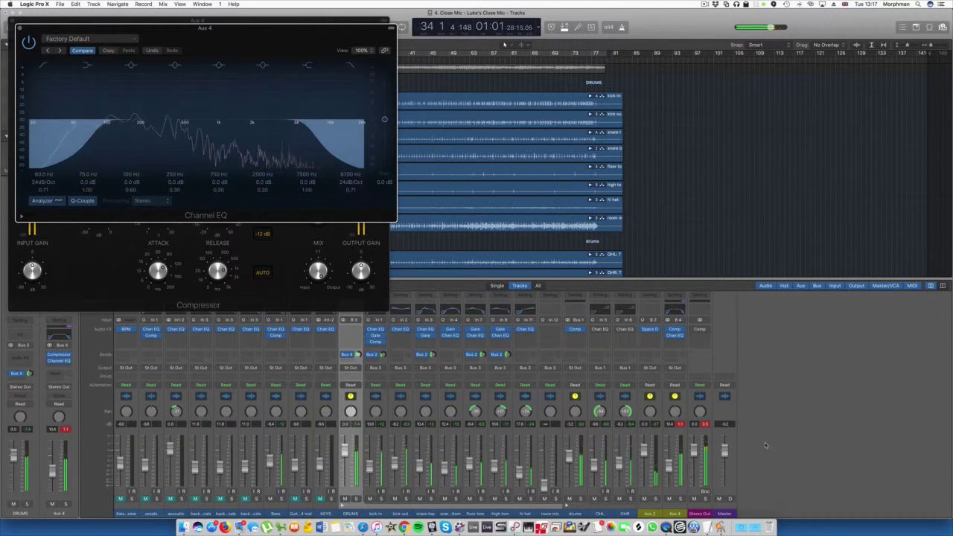
left_click(680, 425)
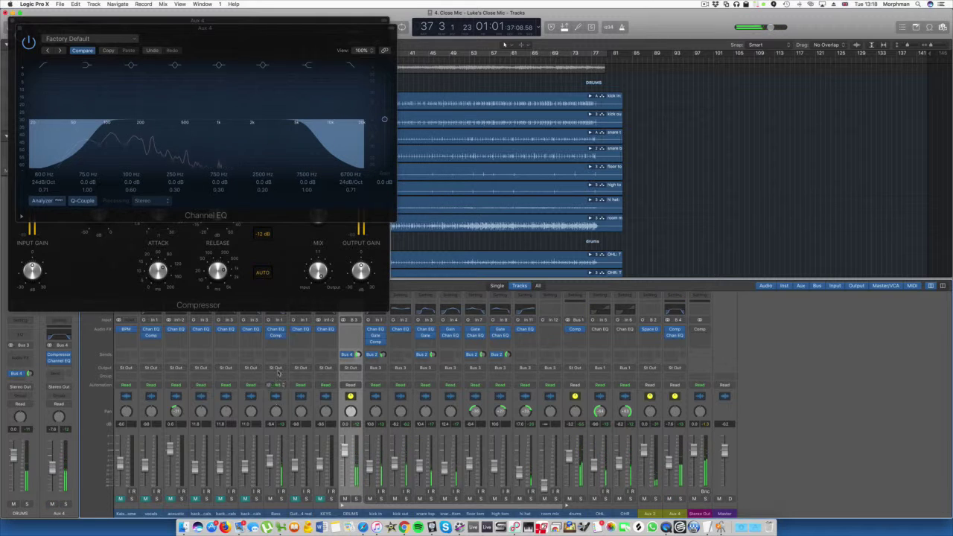
Step: Send the Bass to Bus 4, raise its send level during playback, then close both plug-in windows and stop
left_click(274, 356)
mouse_move(294, 387)
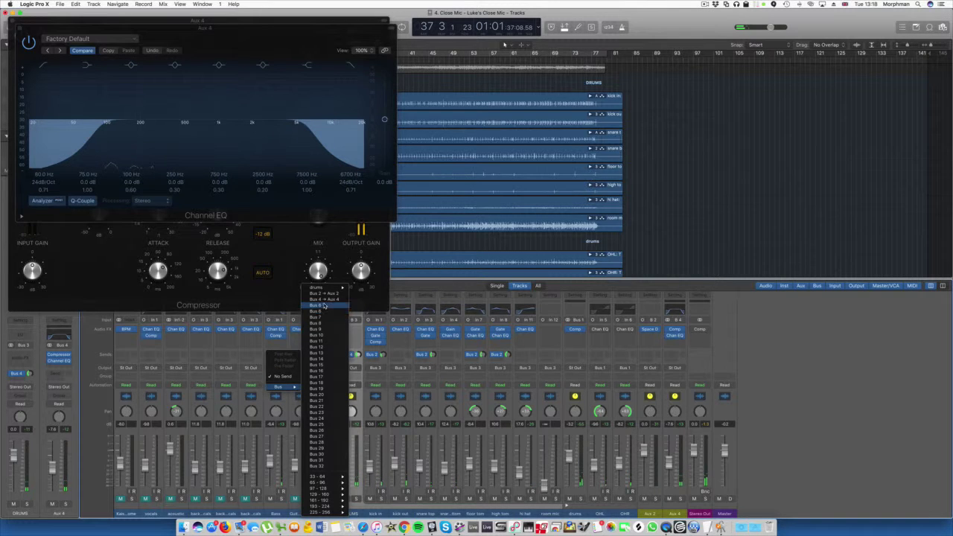
left_click(326, 300)
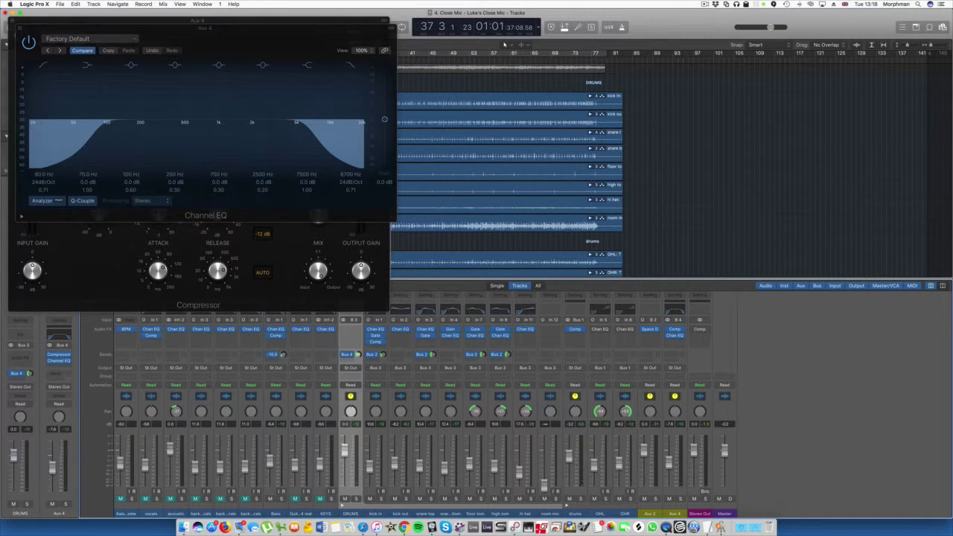
key("space")
left_click_drag(281, 356, 283, 359)
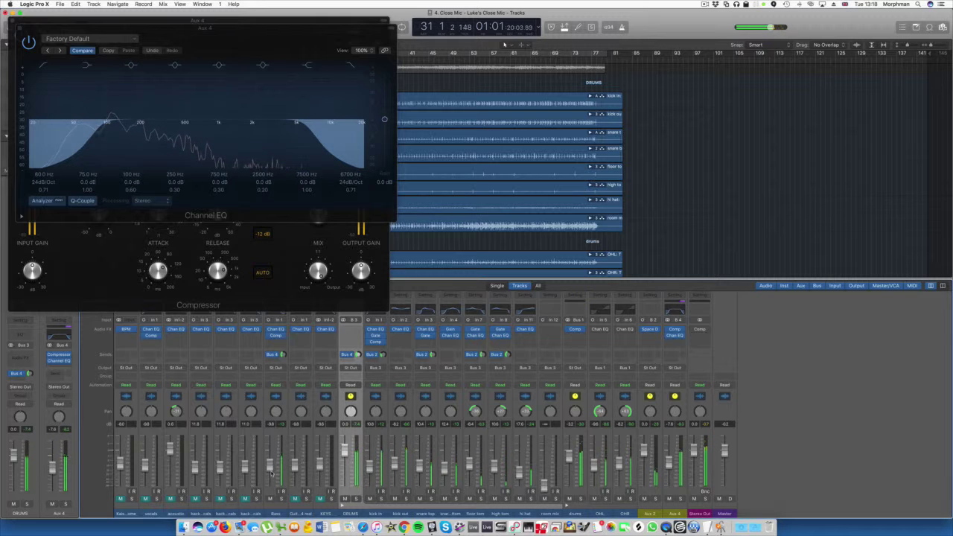
key("super+w")
key("super+w")
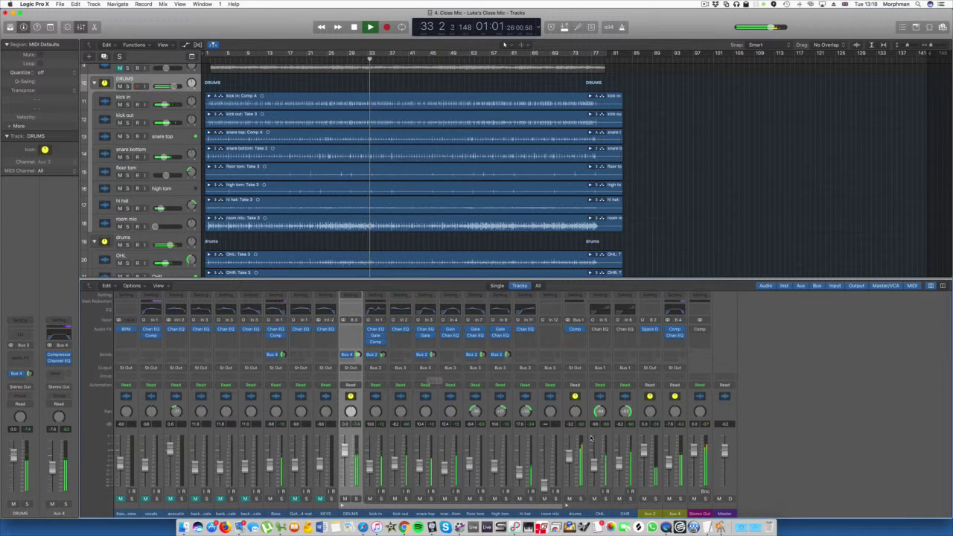
key("space")
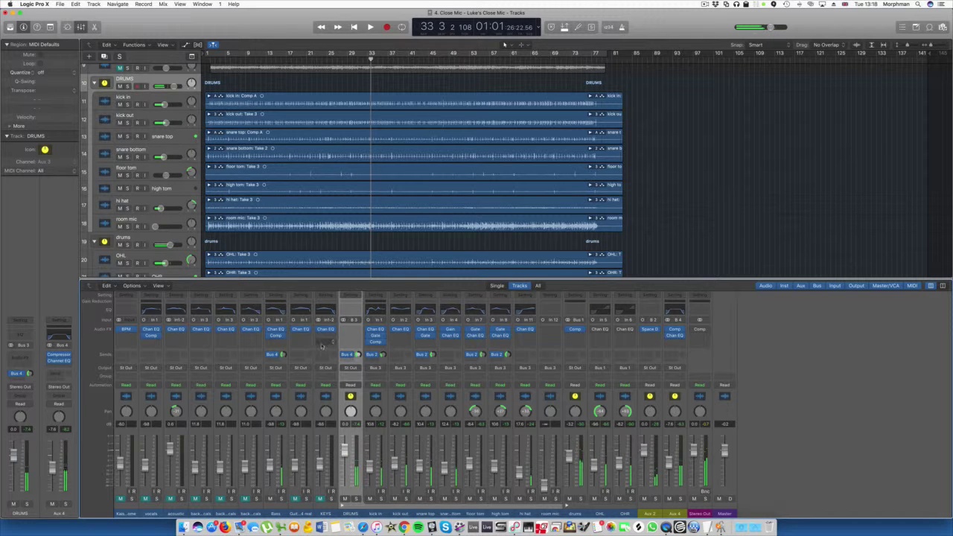
Step: Hide the mixer, solo and select the acoustic track, and play it back with cycle mode on
key("x")
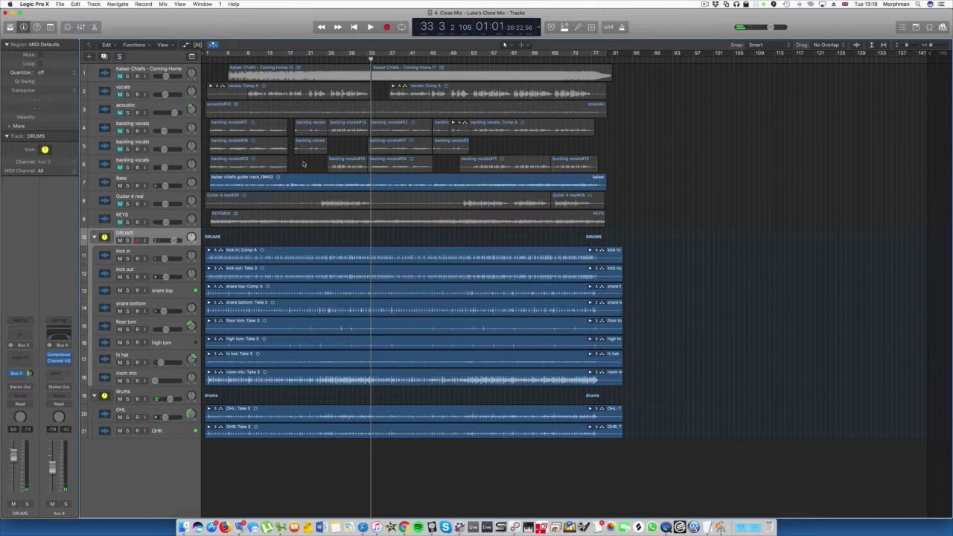
left_click(128, 112)
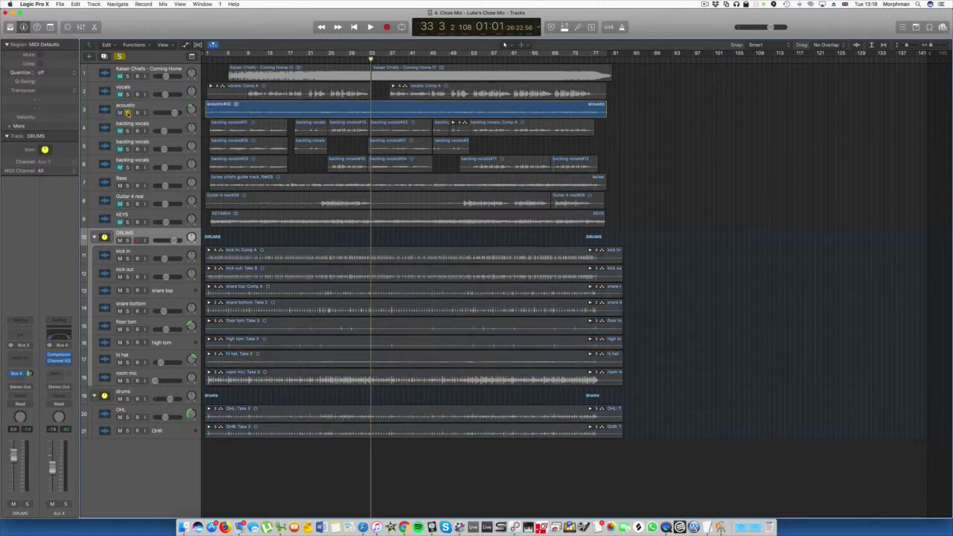
key("c")
key("space")
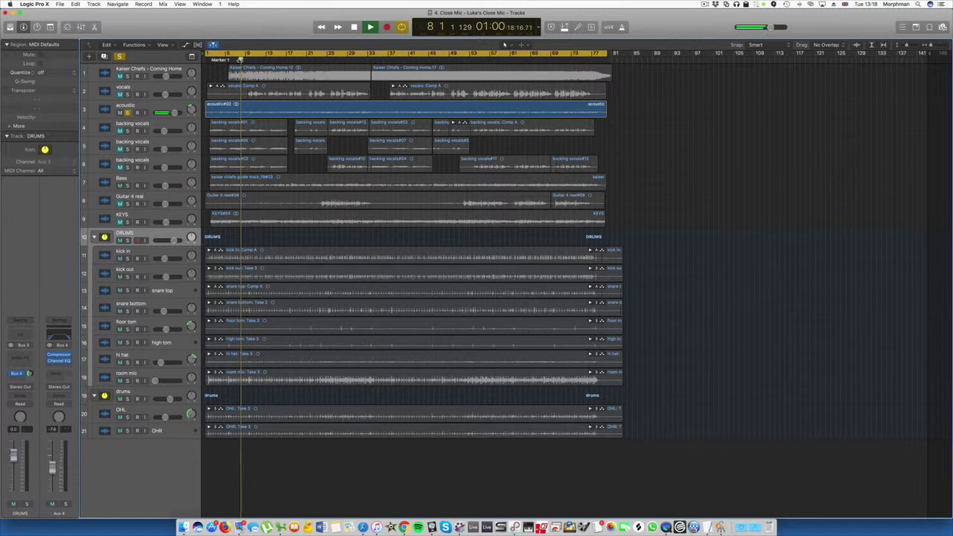
left_click(163, 107)
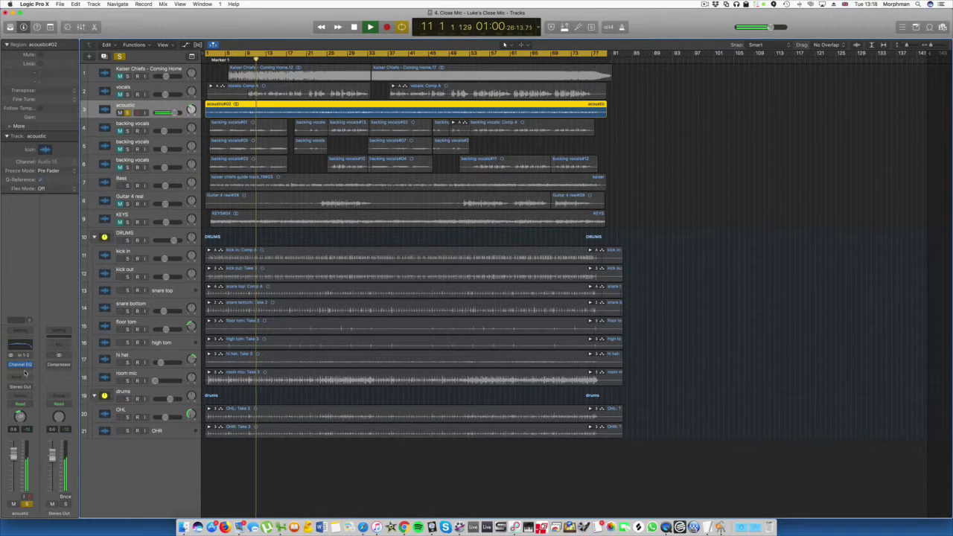
key("space")
Step: Insert a Spreader after the Channel EQ on the acoustic channel and start playback to hear it
left_click(28, 370)
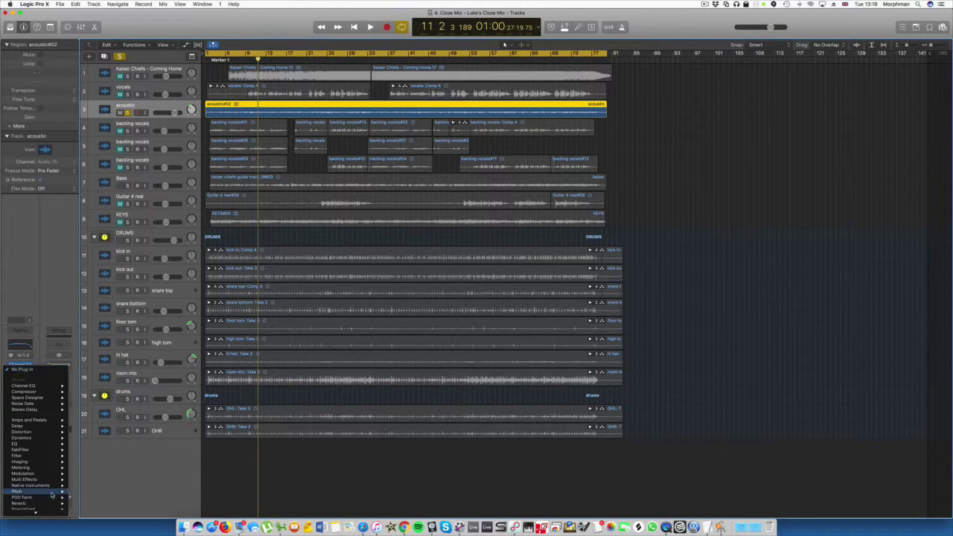
mouse_move(30, 461)
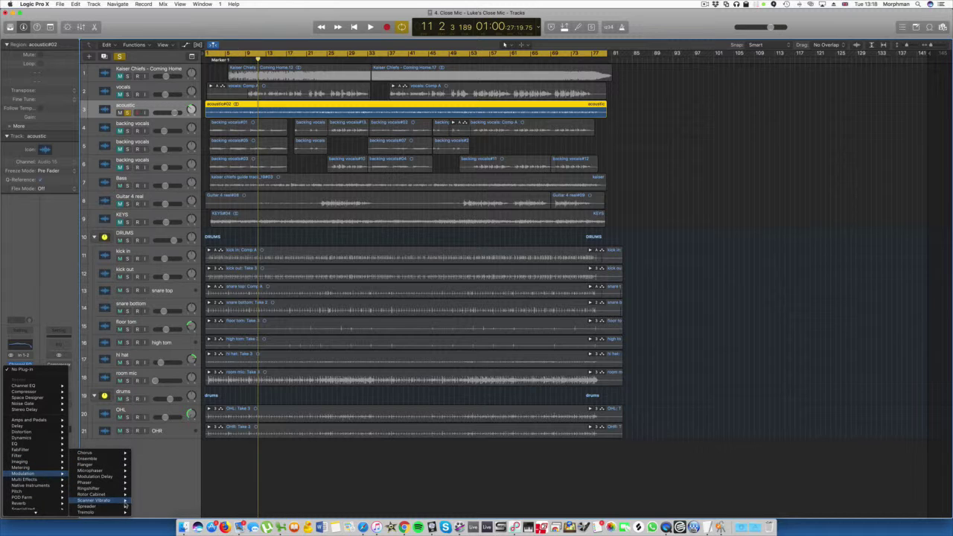
left_click(149, 508)
key("space")
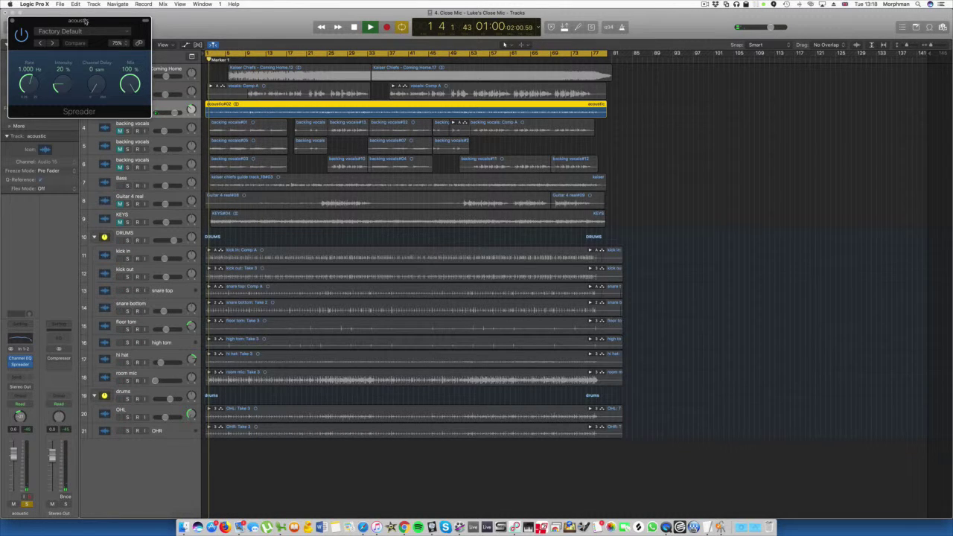
Step: Play the acoustic from around bar 8 and set its Spreader to 48% mix, 1 sample channel delay and a 1.235 Hz rate
left_click_drag(86, 21, 734, 139)
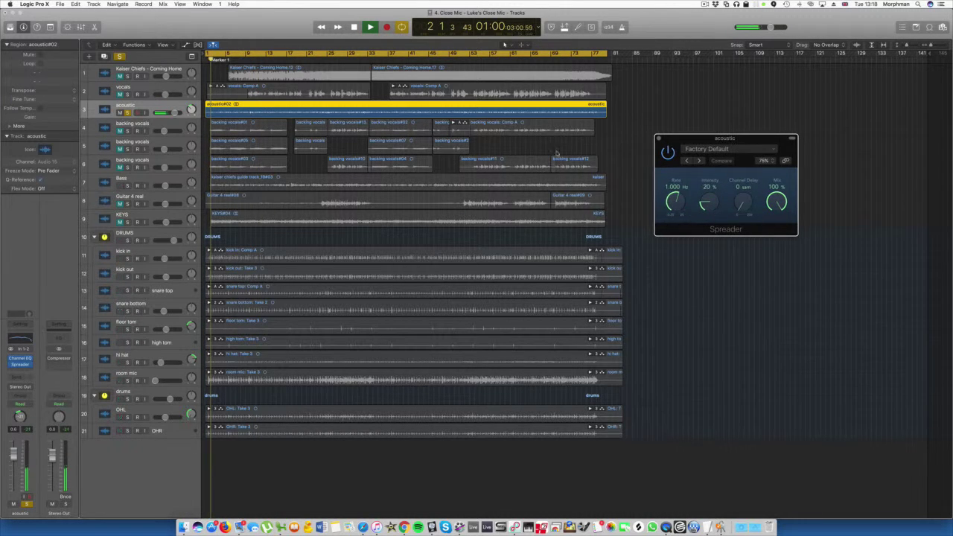
left_click(242, 55)
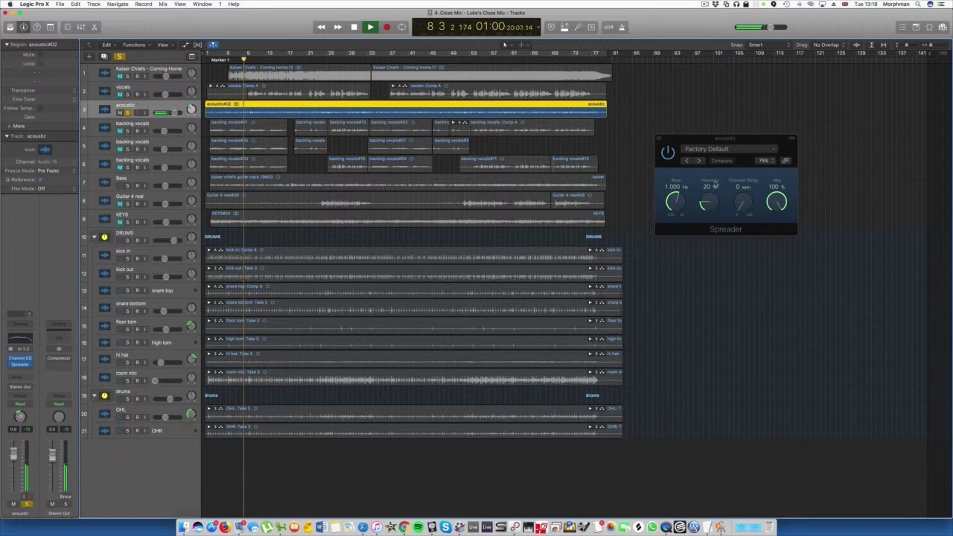
mouse_move(776, 201)
left_mouse_down()
mouse_move(734, 218)
mouse_move(743, 207)
mouse_move(777, 213)
left_mouse_up()
left_click_drag(673, 208, 674, 201)
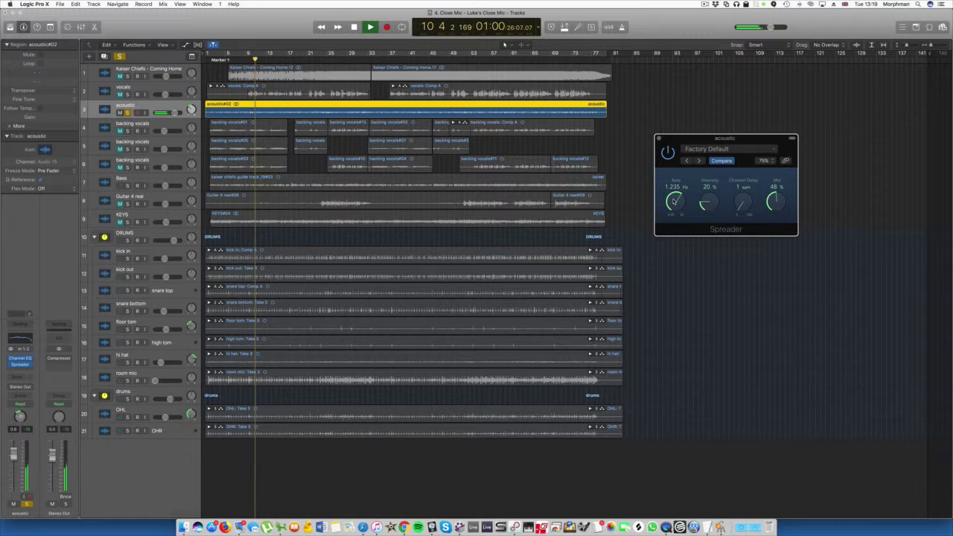
left_click(30, 371)
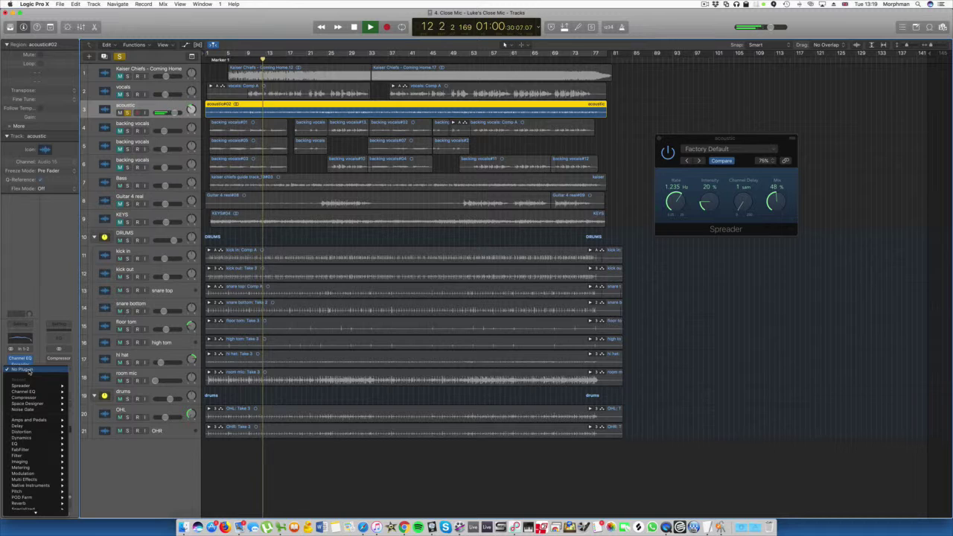
left_click(29, 371)
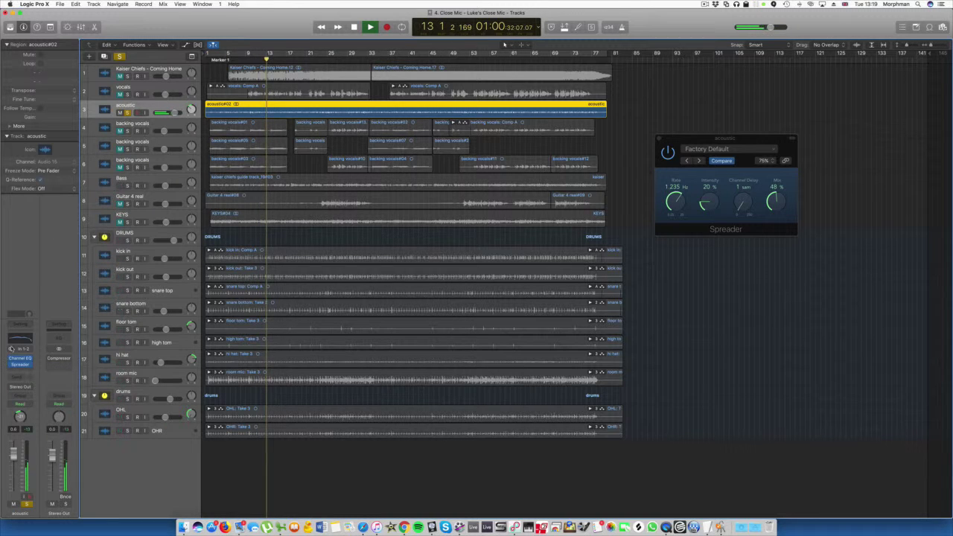
Step: In the acoustic's Channel EQ, enable a 48 dB/Oct low cut at 240 Hz and reduce the low-mid boost to +3.0 dB at 260 Hz
left_click(20, 358)
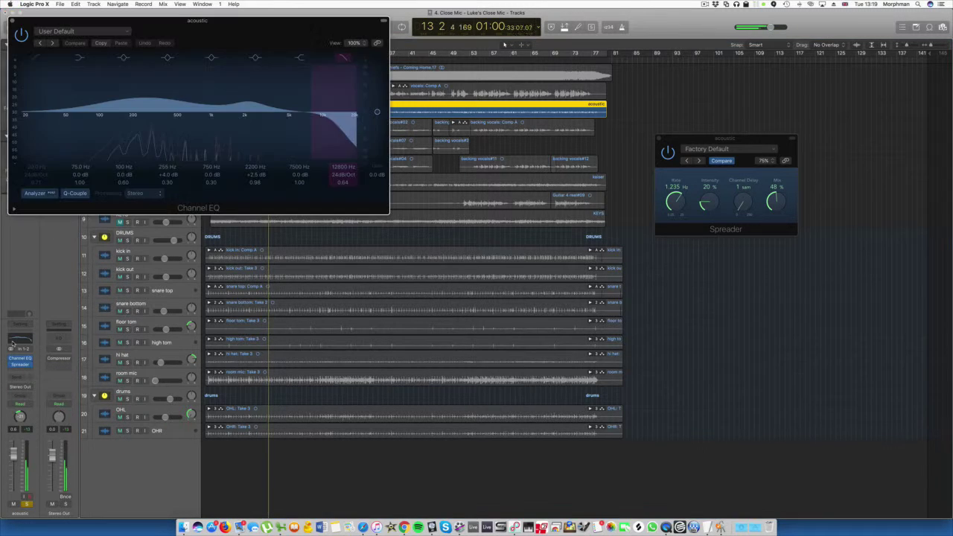
left_click(33, 59)
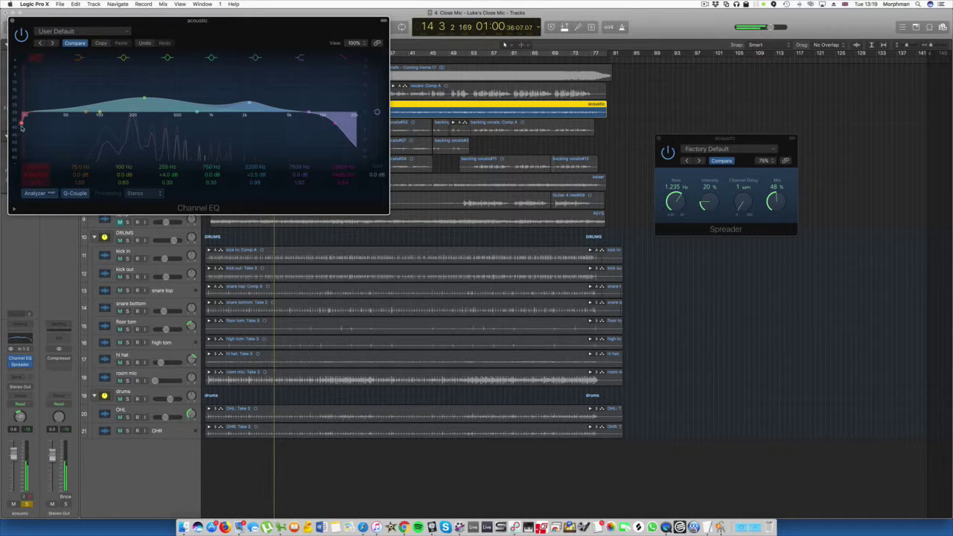
left_click_drag(21, 127, 151, 128)
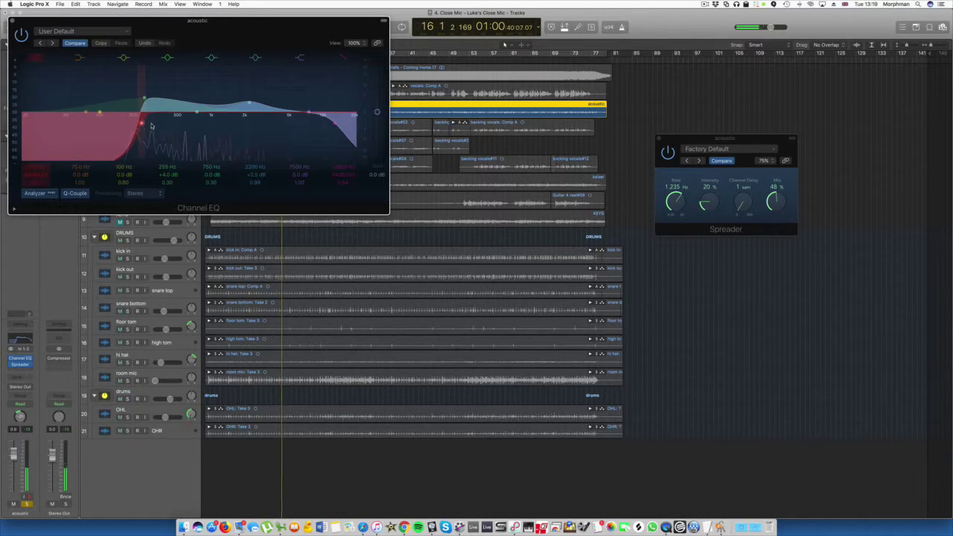
left_click_drag(144, 97, 145, 102)
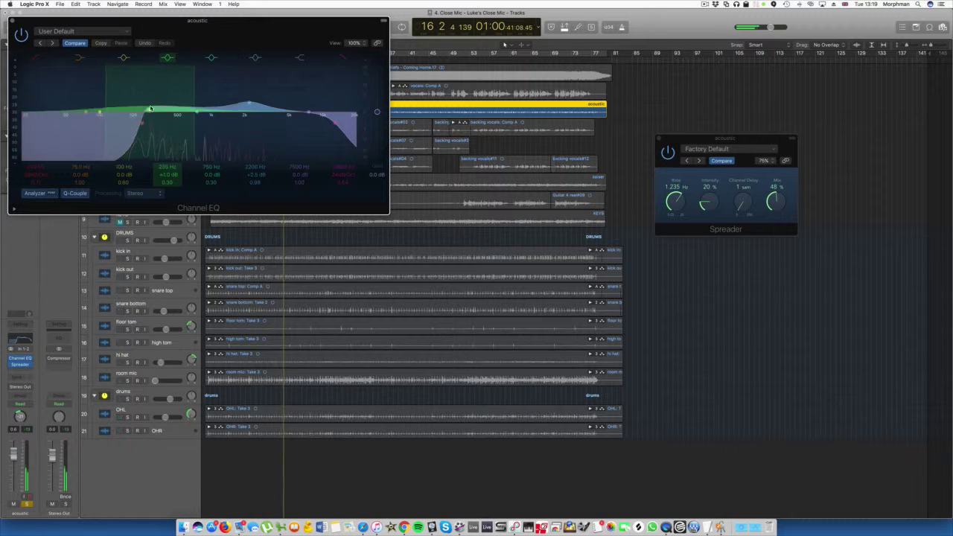
Step: Insert a Compressor between the Channel EQ and Spreader on the acoustic channel and move its window fully into view
left_click(30, 365)
mouse_move(60, 395)
left_click(110, 389)
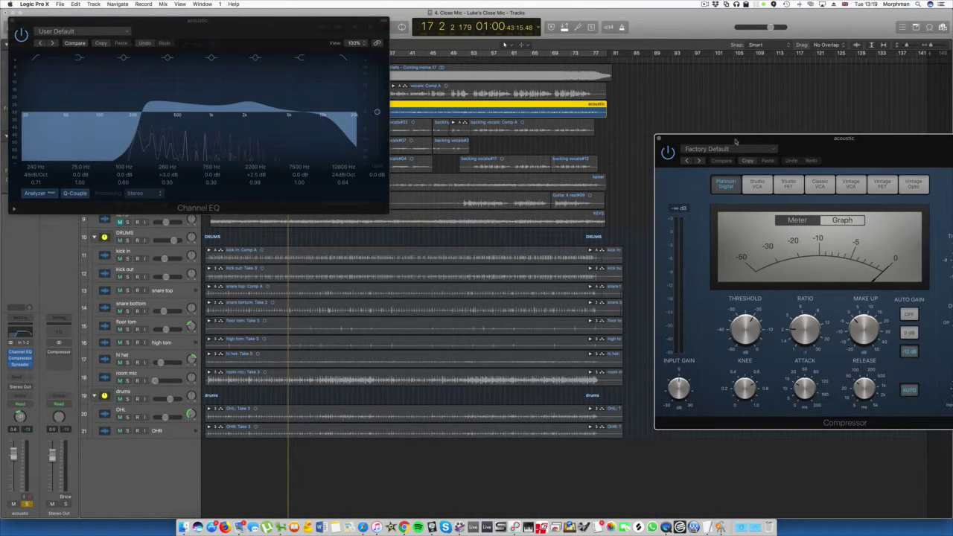
left_click_drag(736, 142, 324, 94)
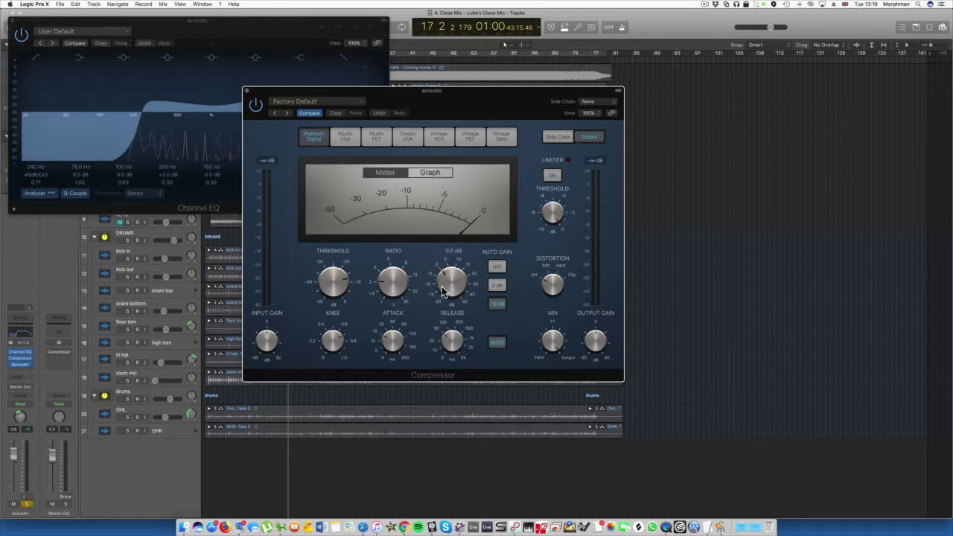
Step: During playback, set the acoustic Compressor's threshold to about -19.5 dB and release to about 460 ms, then lower the channel's level
key("space")
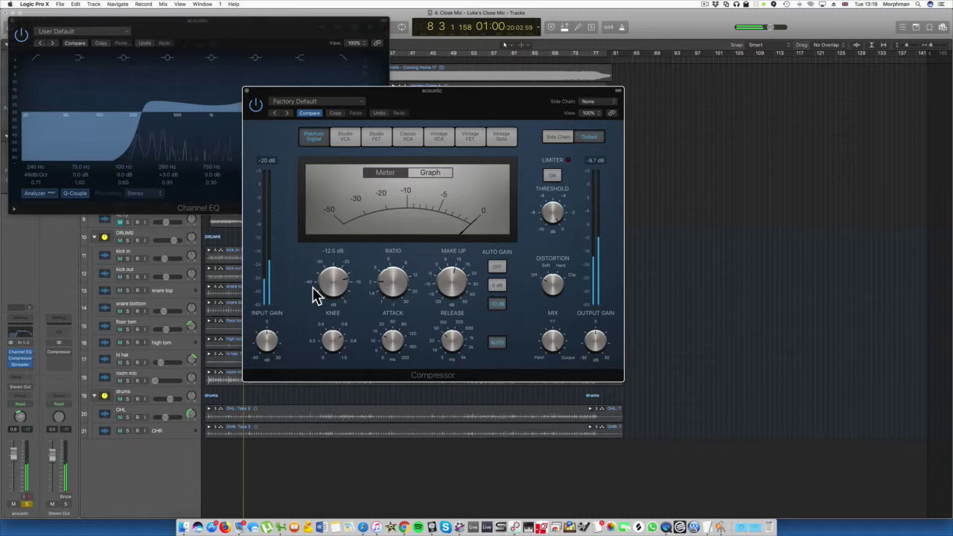
left_click_drag(337, 298, 338, 320)
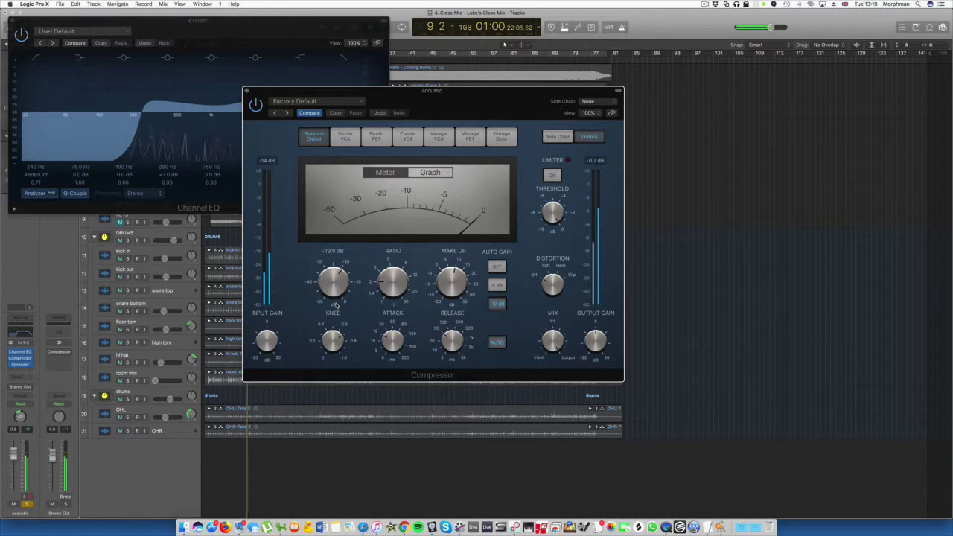
left_click_drag(462, 350, 453, 323)
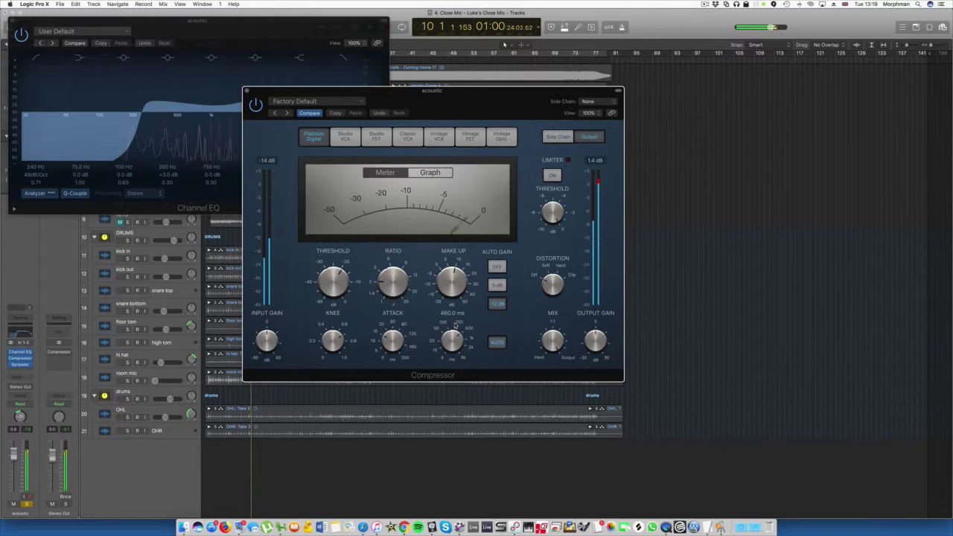
left_click_drag(13, 454, 13, 460)
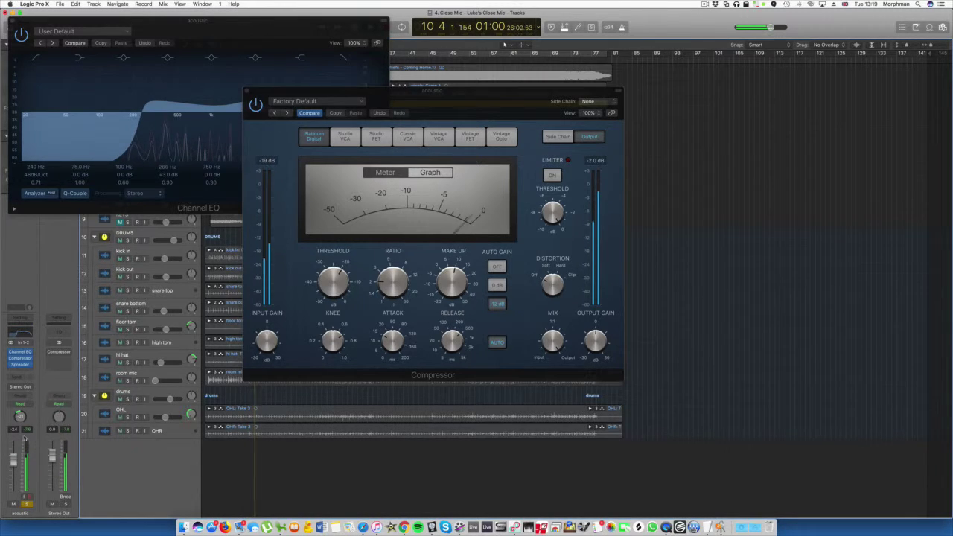
Step: Insert a Stereo Delay after the Spreader, turn off its tempo sync, and set delay times of 26 ms left and 19 ms right
left_click(29, 371)
mouse_move(38, 428)
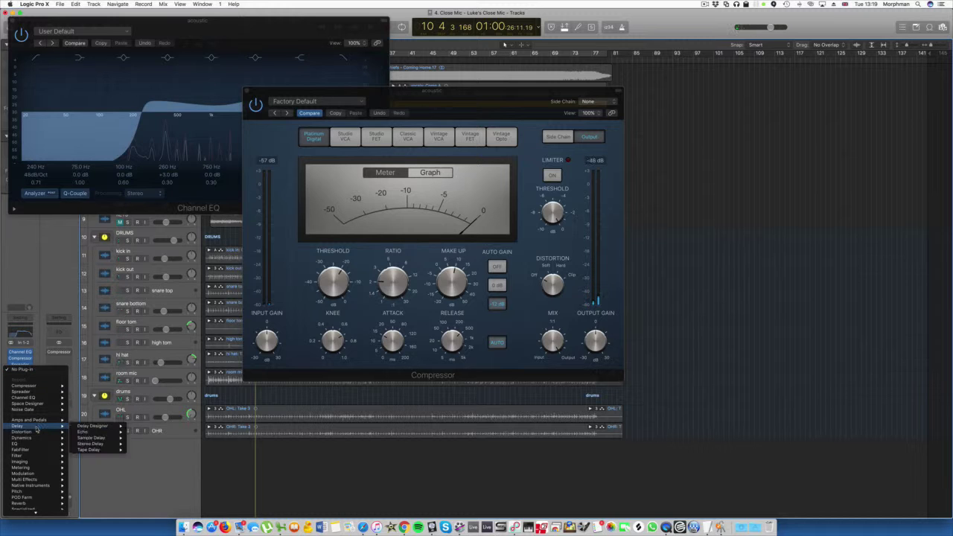
left_click(90, 444)
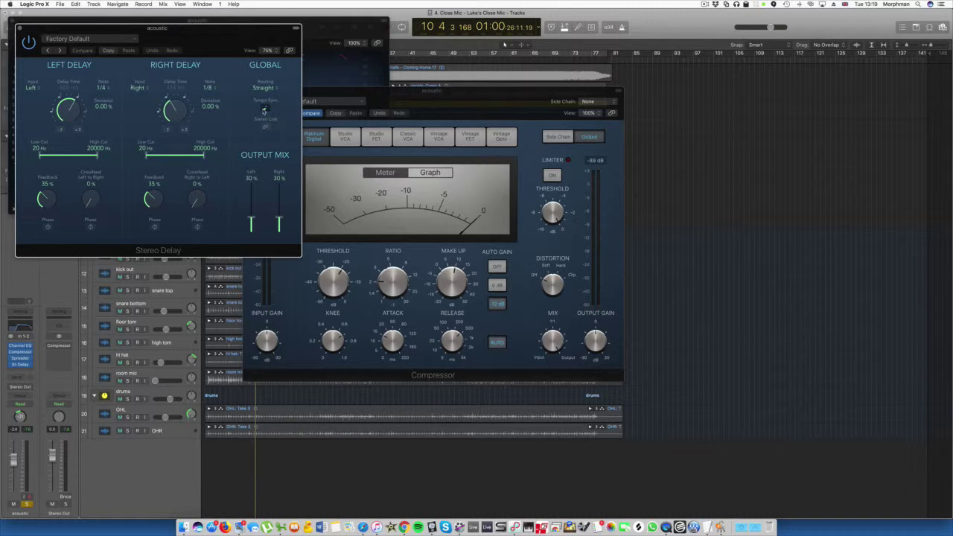
left_click(266, 110)
left_click_drag(181, 109, 187, 163)
left_click_drag(67, 110, 89, 175)
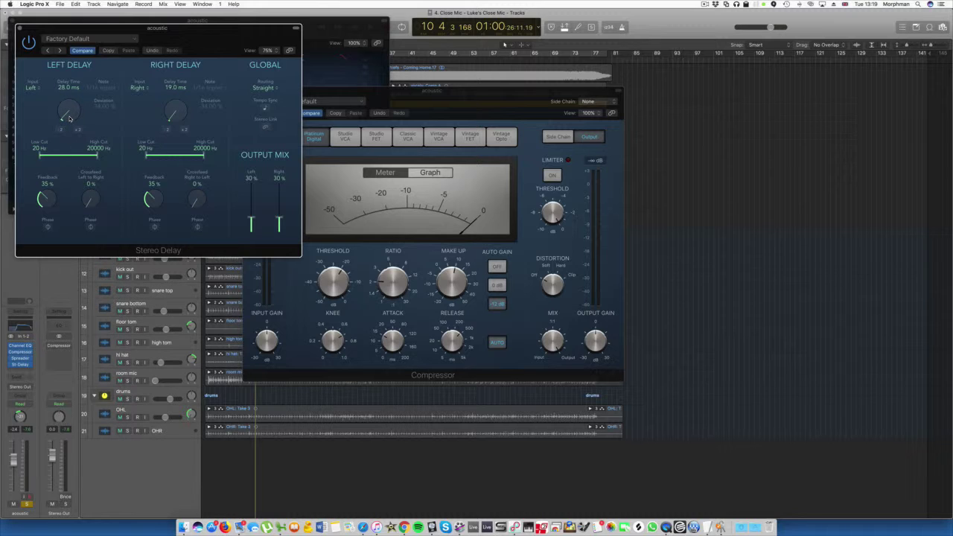
Step: During playback, set both Stereo Delay feedbacks to 0% and the output mix to 40% left and 36% right
key("space")
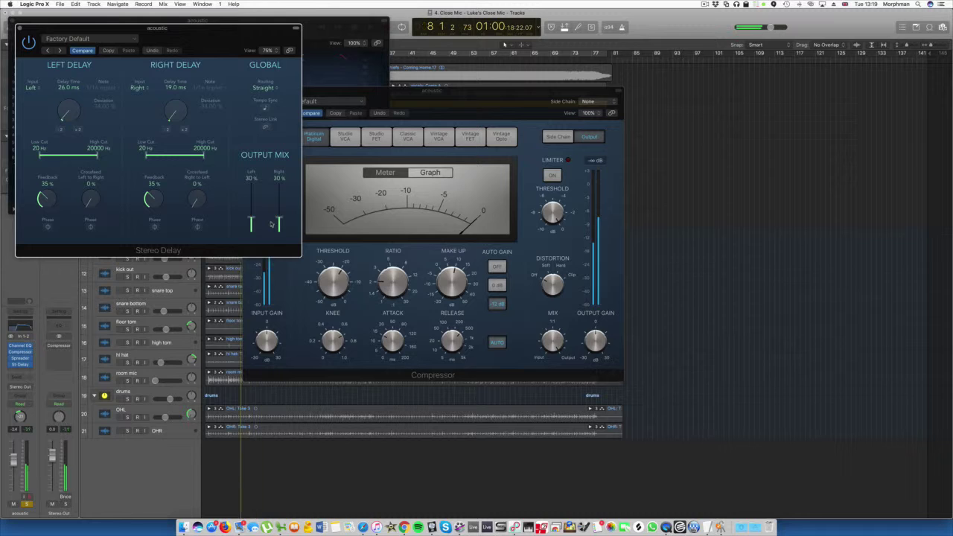
left_click_drag(149, 198, 152, 215)
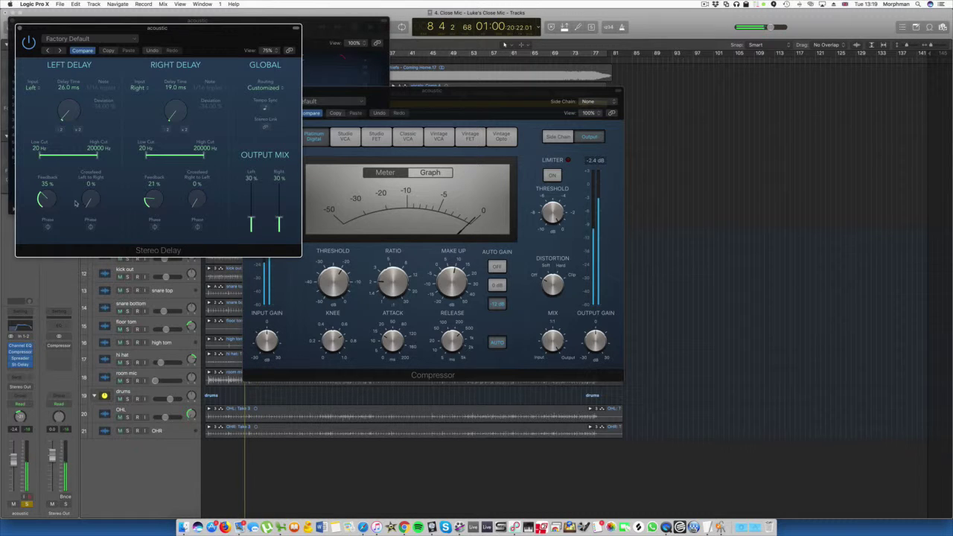
left_click_drag(52, 198, 56, 219)
left_click_drag(153, 204, 165, 229)
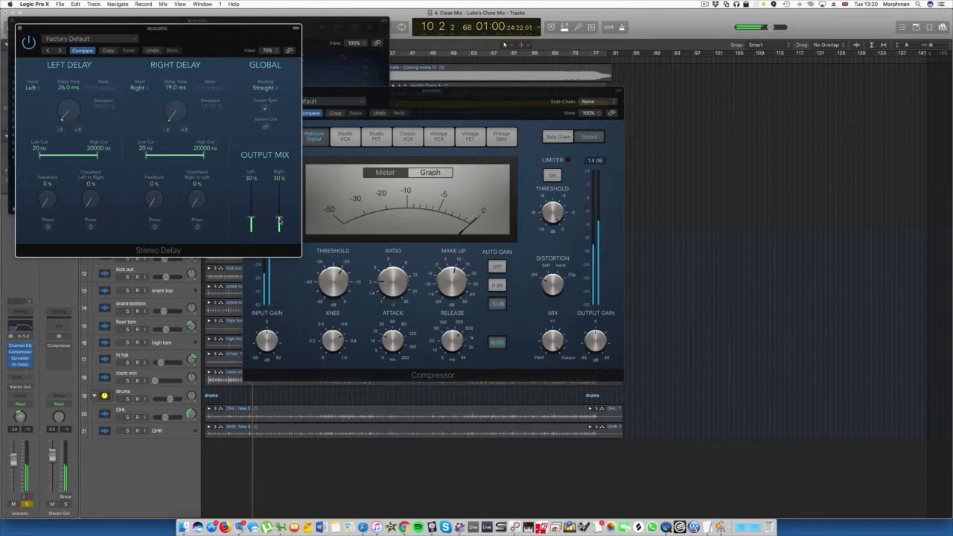
left_click_drag(279, 223, 251, 213)
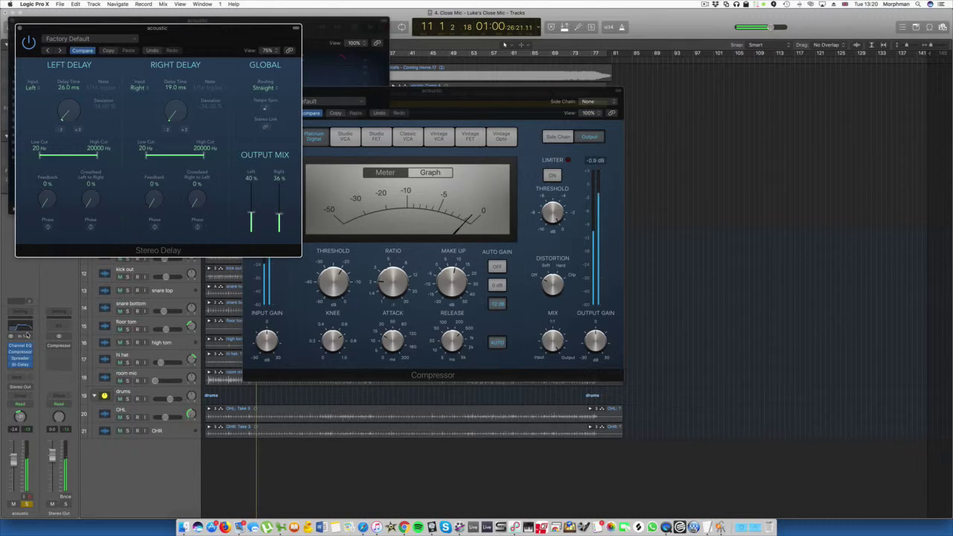
Step: Send the acoustic channel to Bus 5 and insert Space Designer on Aux 5, moving its window clear of the channel strips
left_click(21, 377)
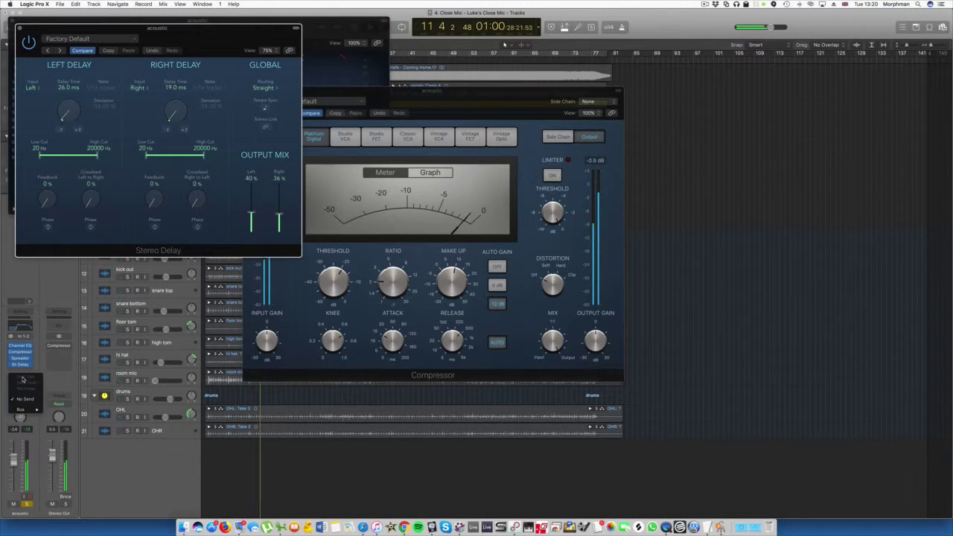
mouse_move(37, 410)
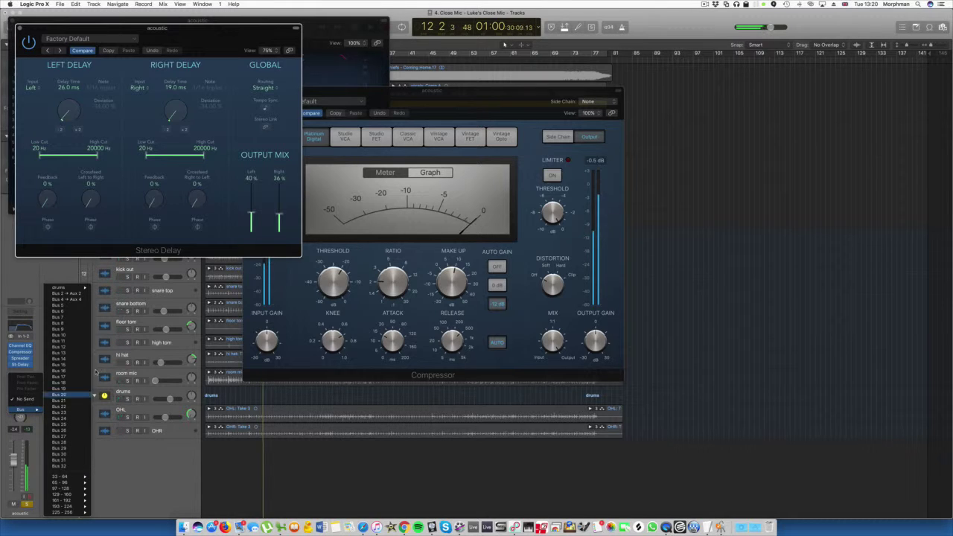
left_click(81, 306)
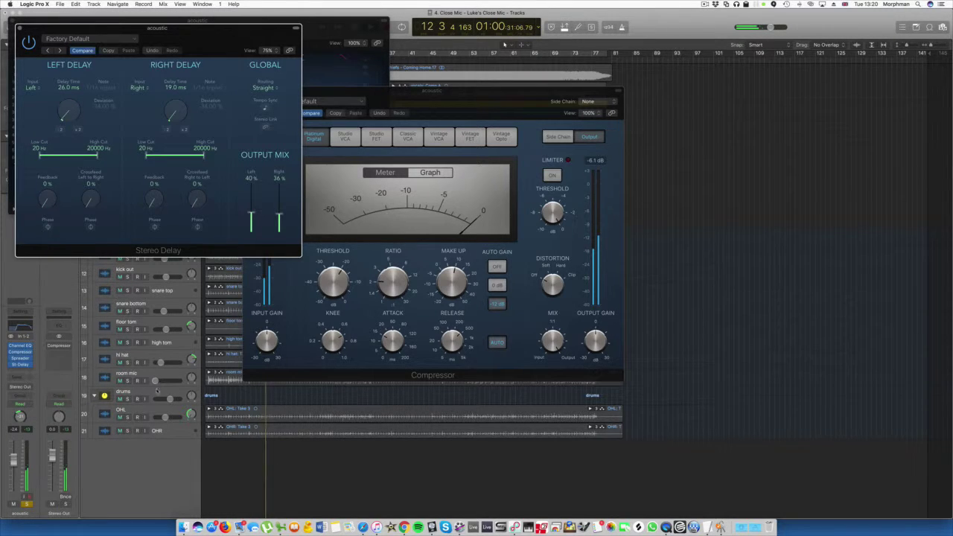
left_click(66, 342)
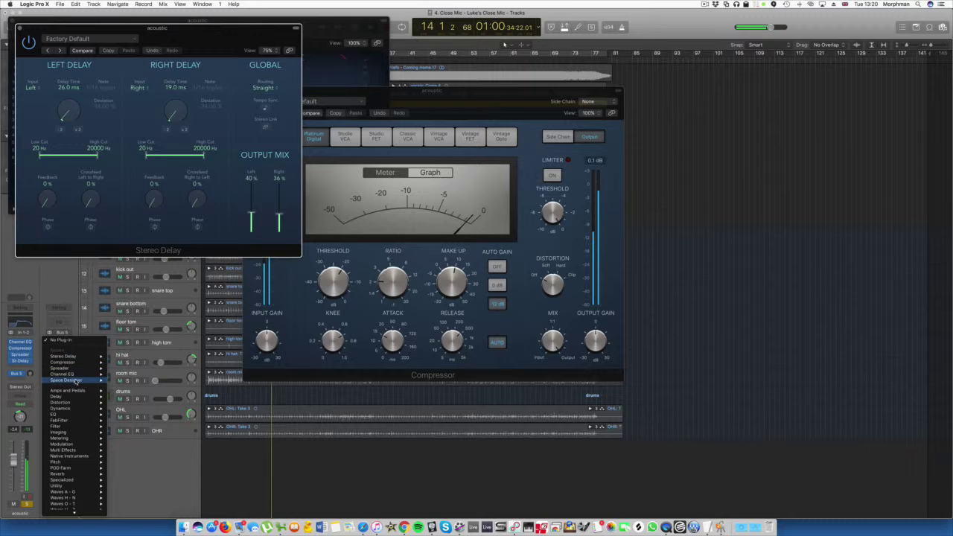
mouse_move(82, 380)
left_click(125, 381)
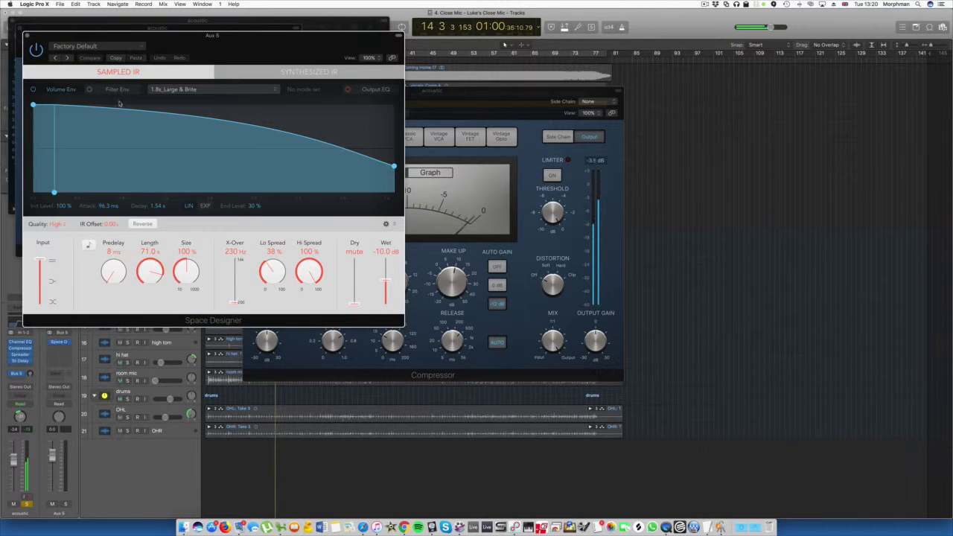
left_click_drag(127, 38, 353, 86)
Step: Raise the acoustic's Bus 5 send level and shorten the Space Designer reverb length to 859 ms
left_click(30, 378)
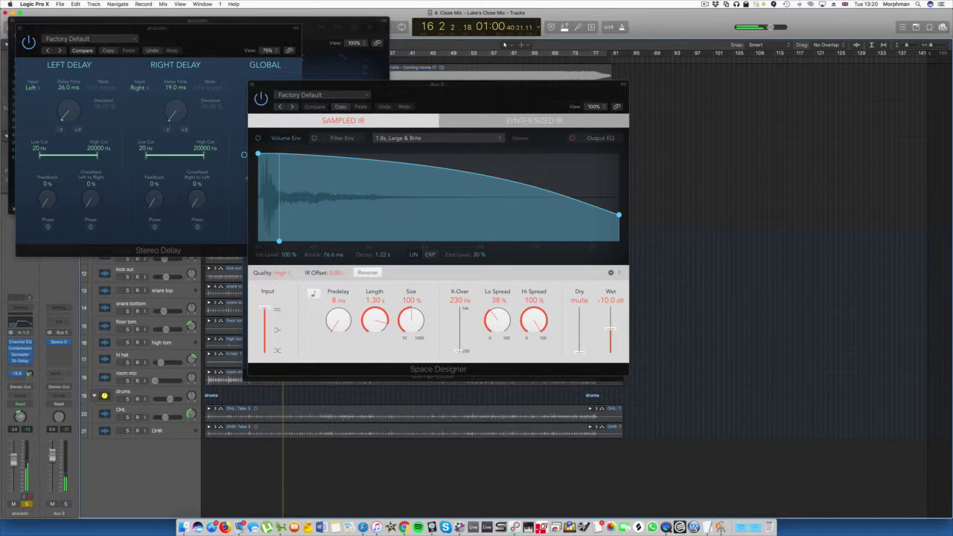
left_click_drag(365, 320, 391, 328)
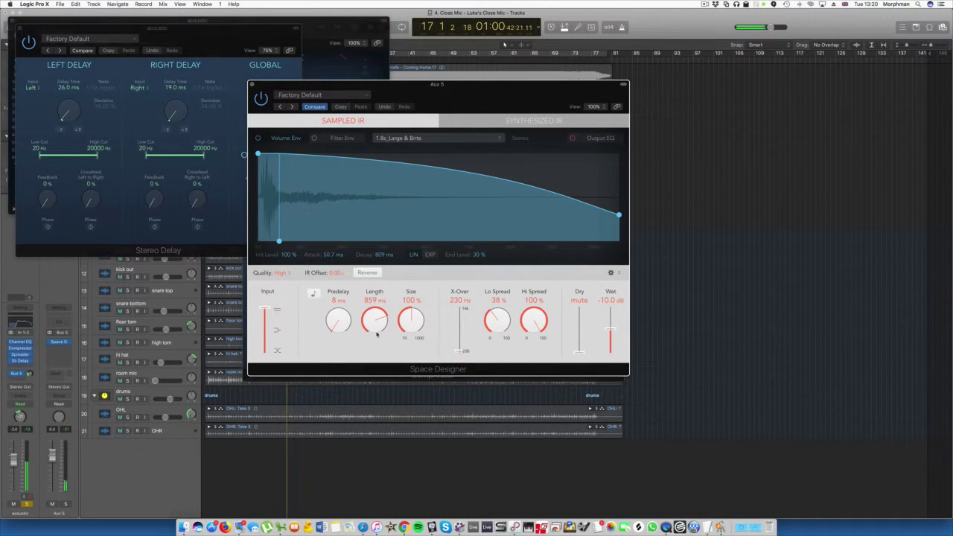
left_click_drag(29, 374, 30, 378)
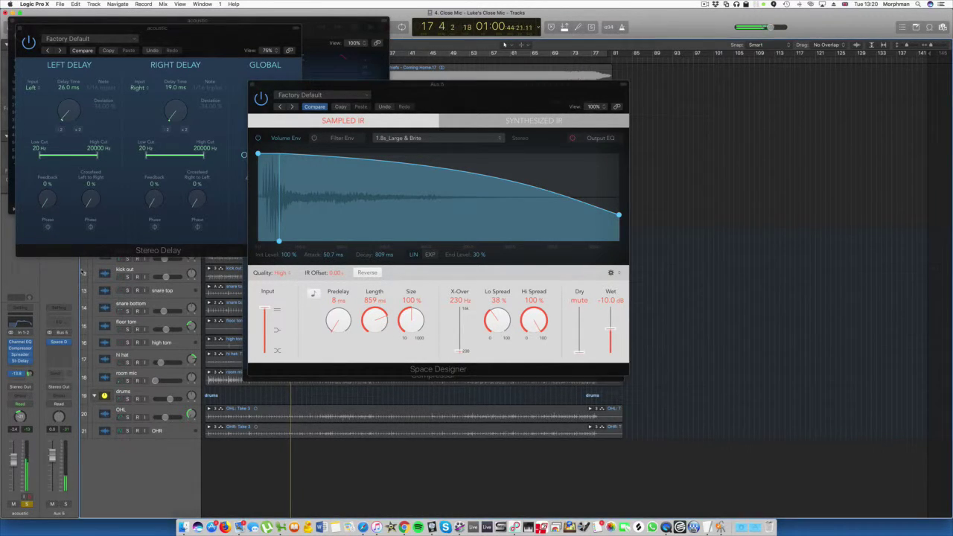
Step: Unsolo the acoustic and raise its level against the full mix, then close all four open plug-in windows
left_click(93, 409)
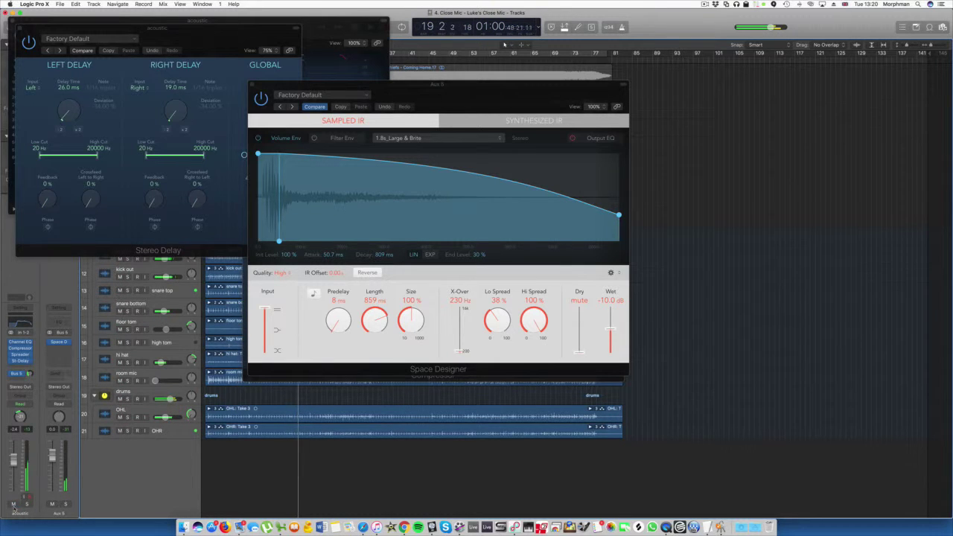
left_click_drag(12, 463, 13, 454)
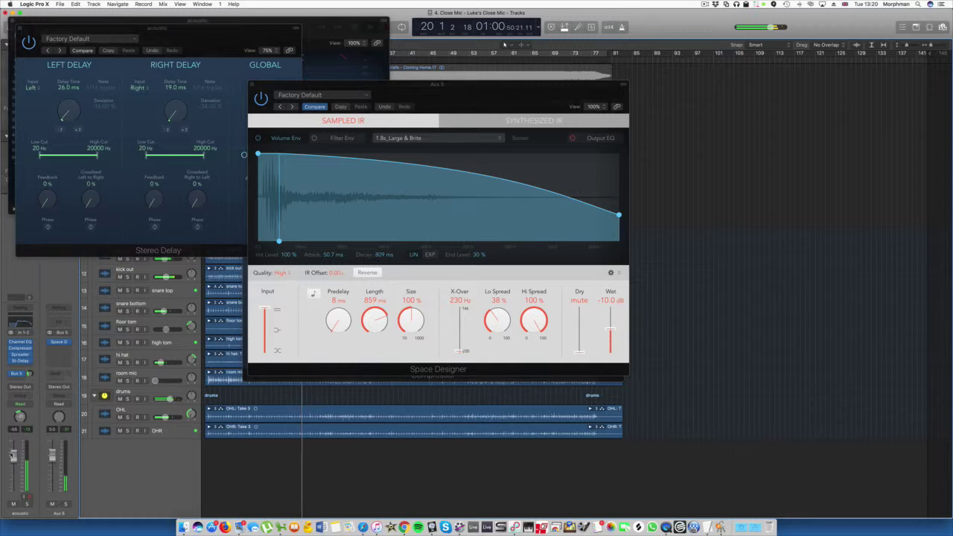
left_click(252, 84)
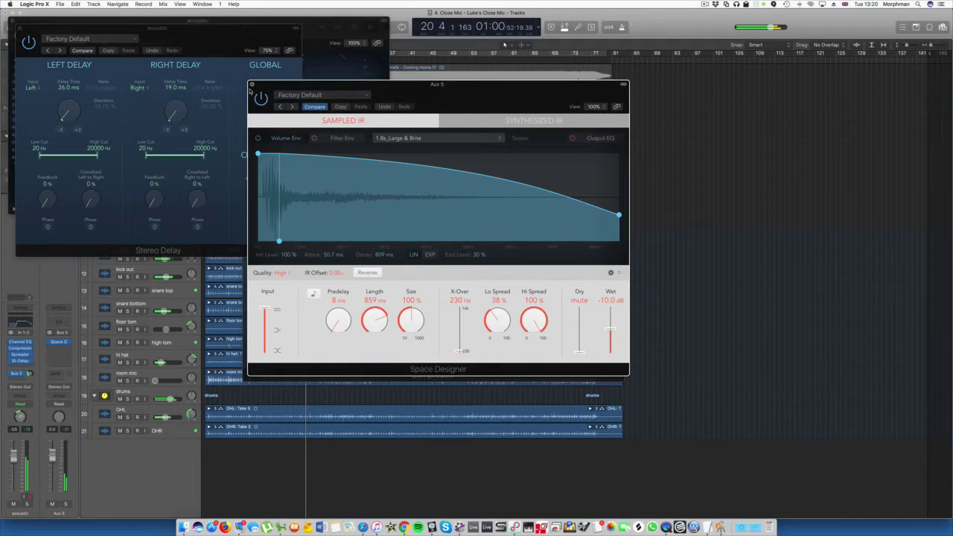
left_click(20, 28)
left_click(13, 21)
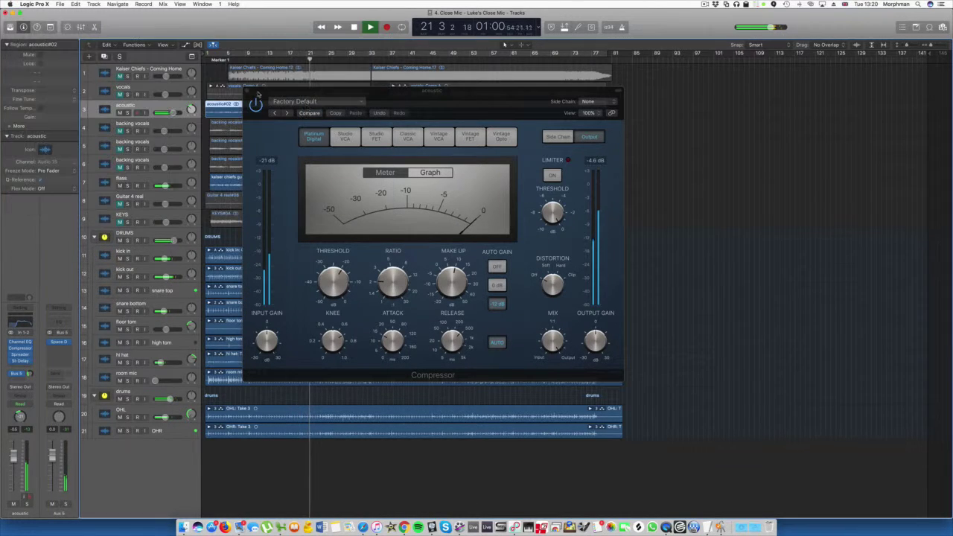
left_click(246, 92)
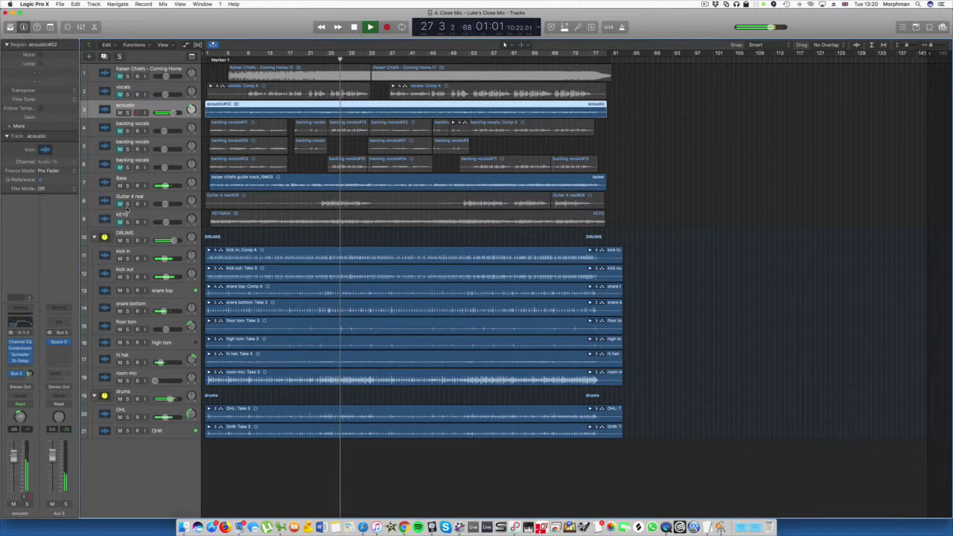
Step: In the acoustic's Channel EQ, flatten the low-mid boost to 0 dB at 345 Hz, raise the high-mid boost to +6.5 dB, and close the EQ
left_click(21, 325)
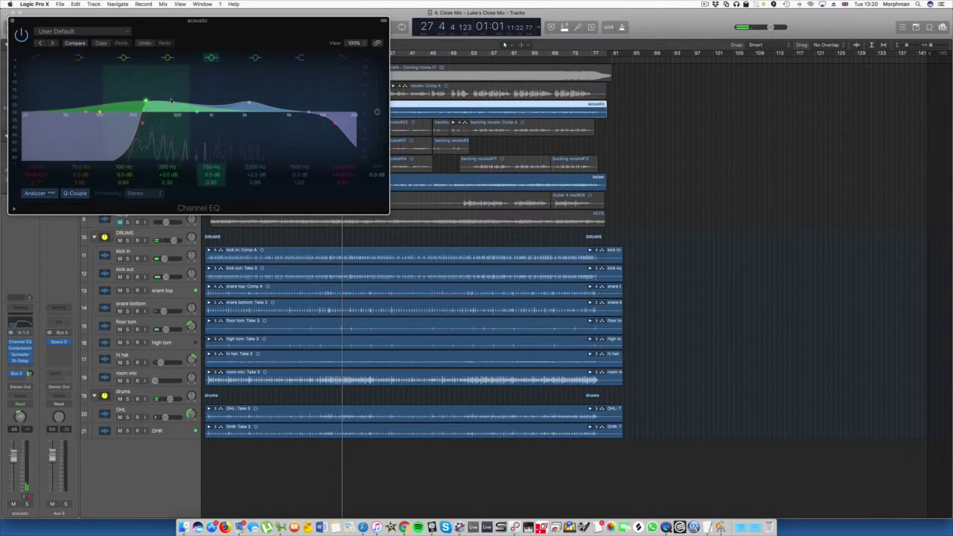
left_click_drag(171, 99, 160, 110)
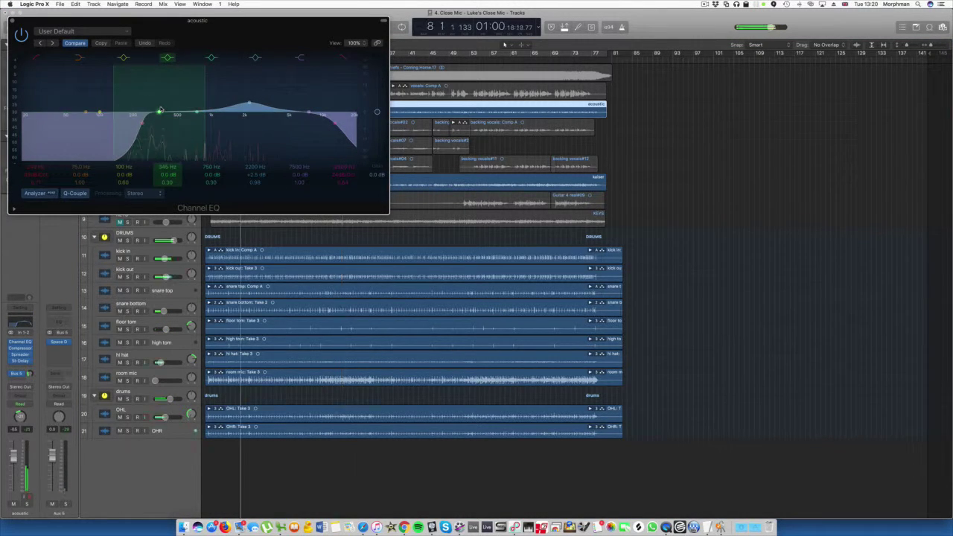
left_click_drag(249, 103, 273, 92)
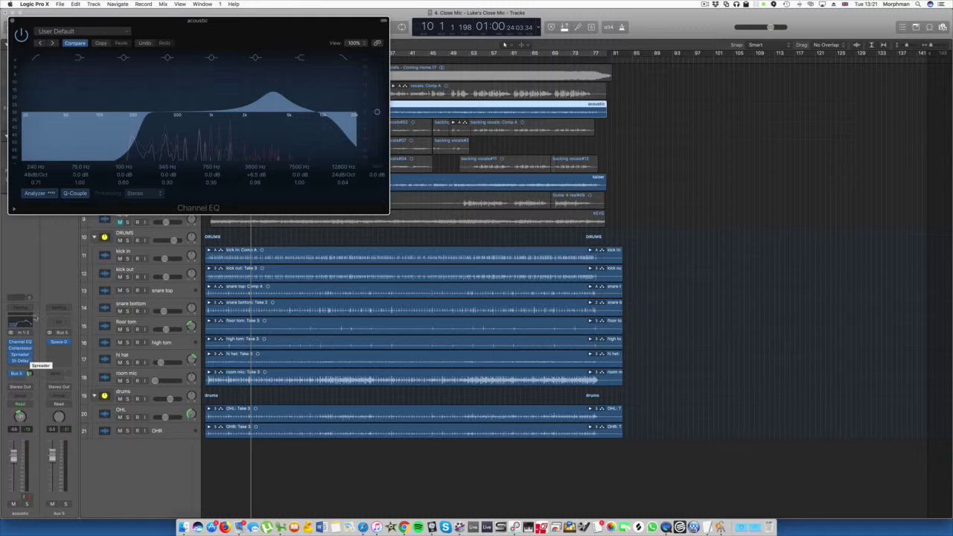
left_click(12, 21)
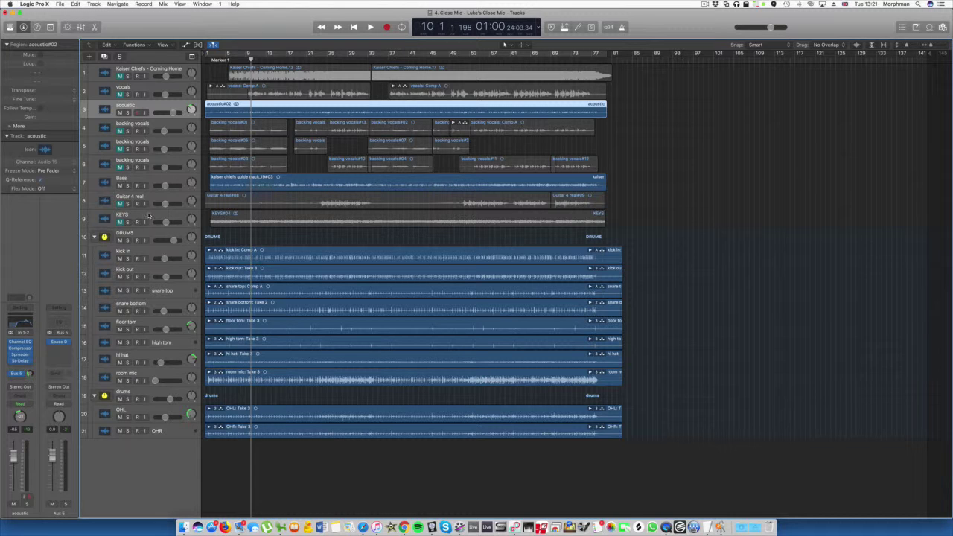
Step: Unmute the KEYS track and solo it during playback, then unsolo it to hear it with the full mix
left_click(148, 216)
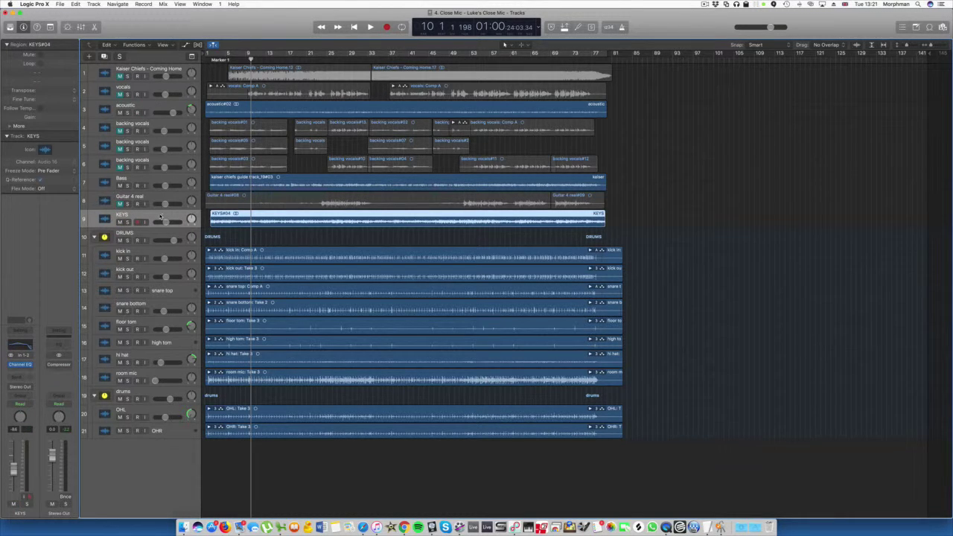
left_click(128, 222)
key("space")
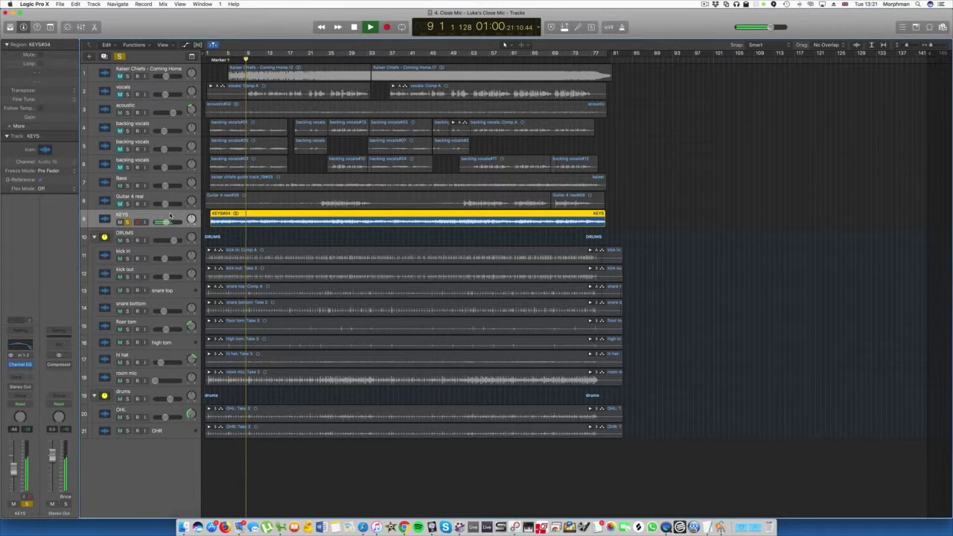
left_click(128, 222)
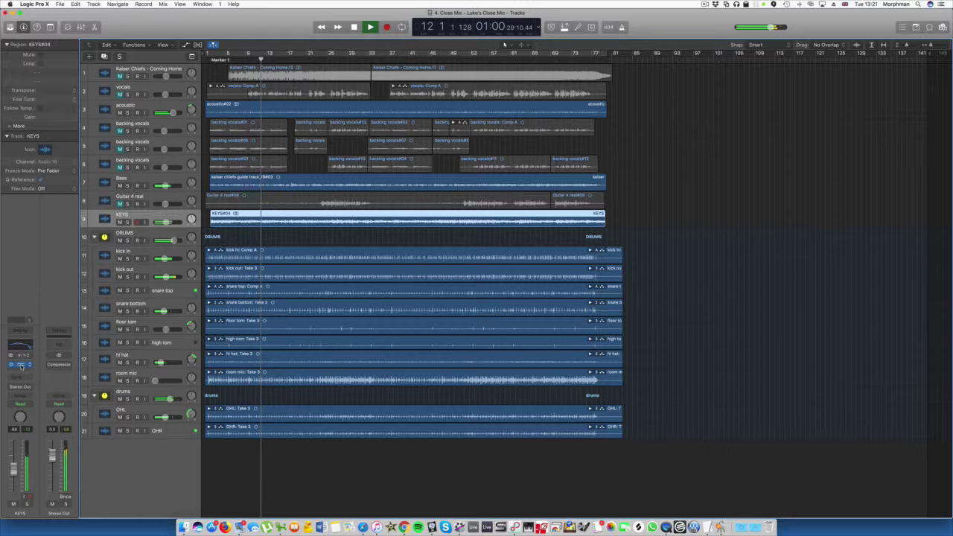
Step: Open the KEYS Channel EQ, move its window clear of the channel strips, and raise the low-cut frequency to 380 Hz
left_click(29, 365)
left_click_drag(183, 27, 422, 37)
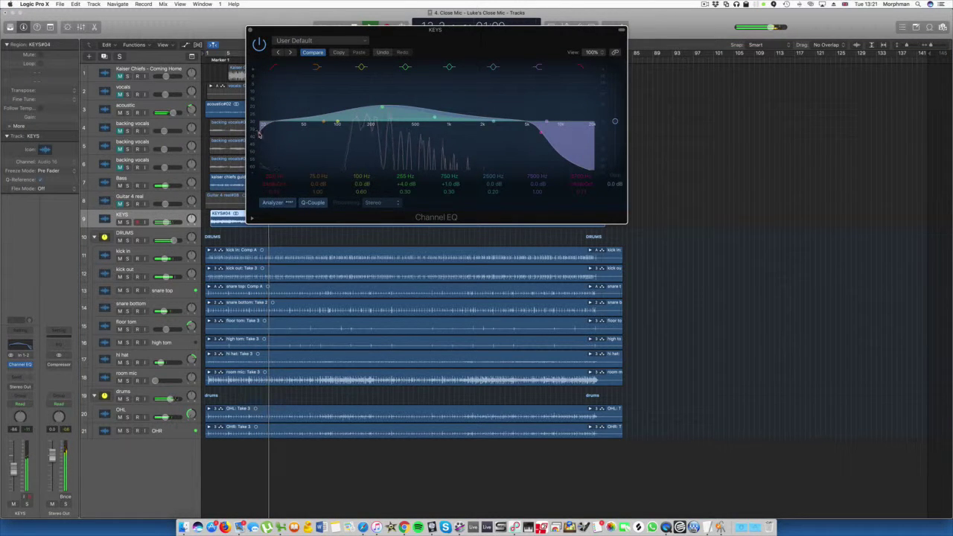
left_click_drag(260, 132, 414, 134)
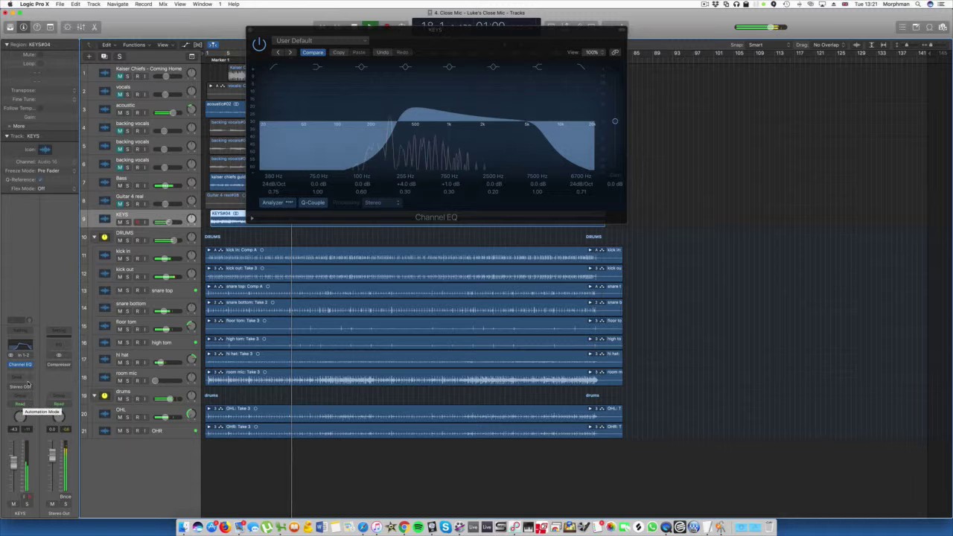
Step: Insert Stereo Delay on KEYS with the output mix at 38% left and 37% right, and the left delay note at 1/16
left_click(30, 370)
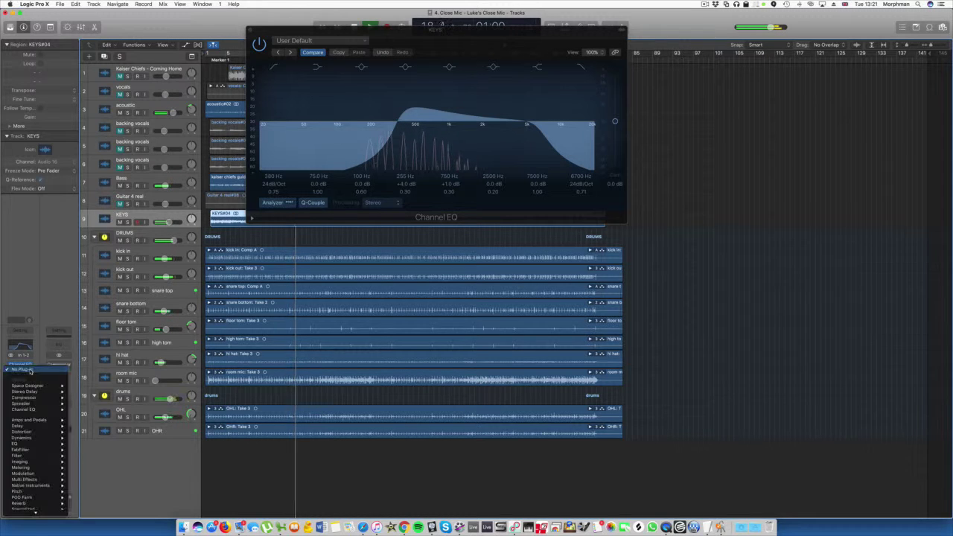
mouse_move(45, 391)
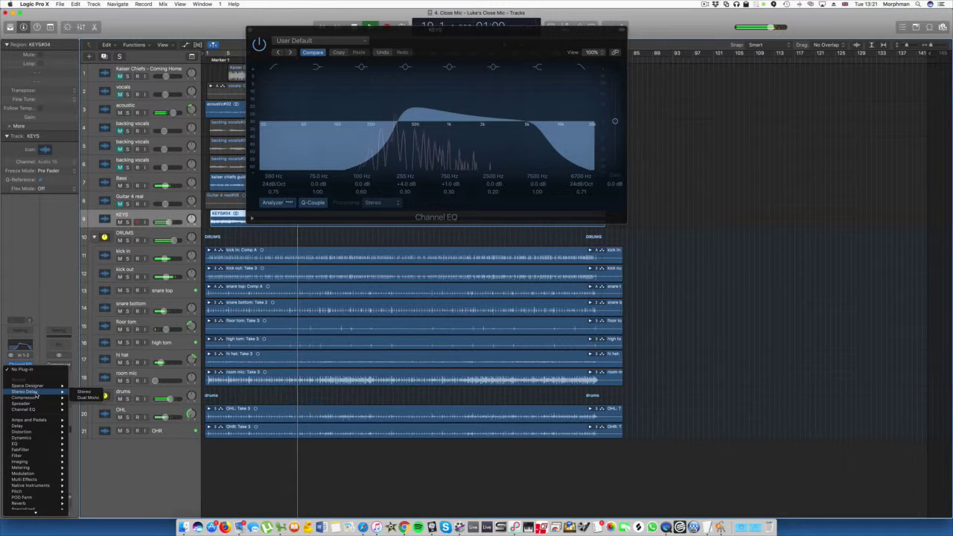
left_click(86, 395)
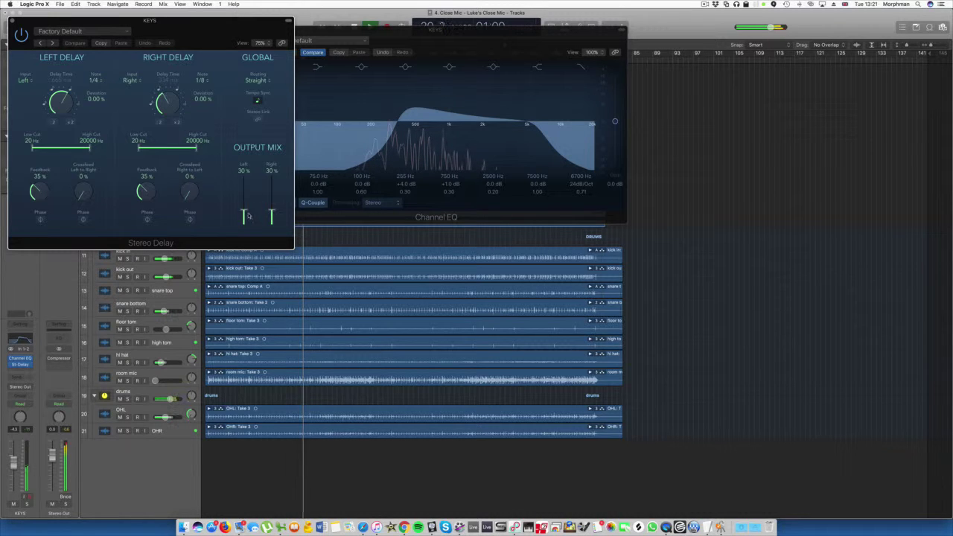
left_click_drag(248, 216, 272, 208)
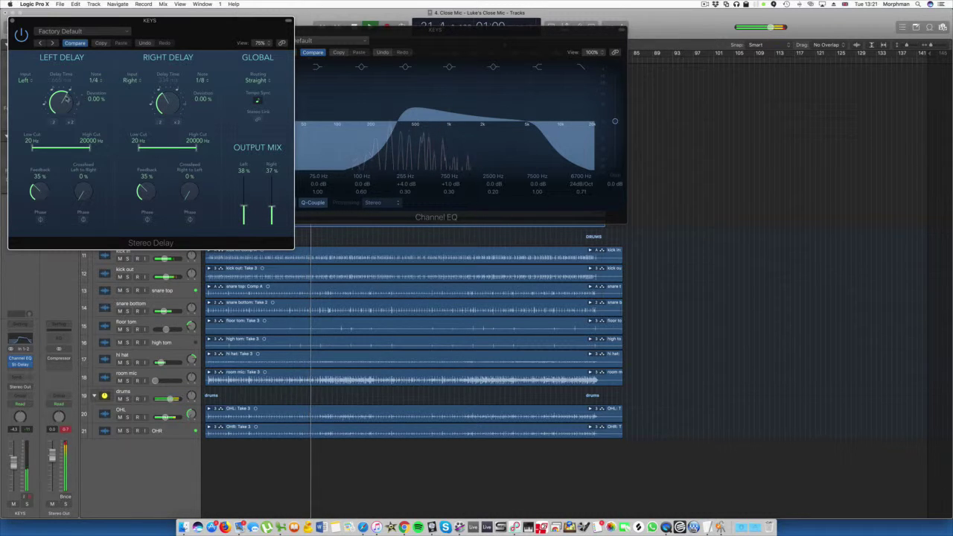
left_click_drag(65, 97, 61, 148)
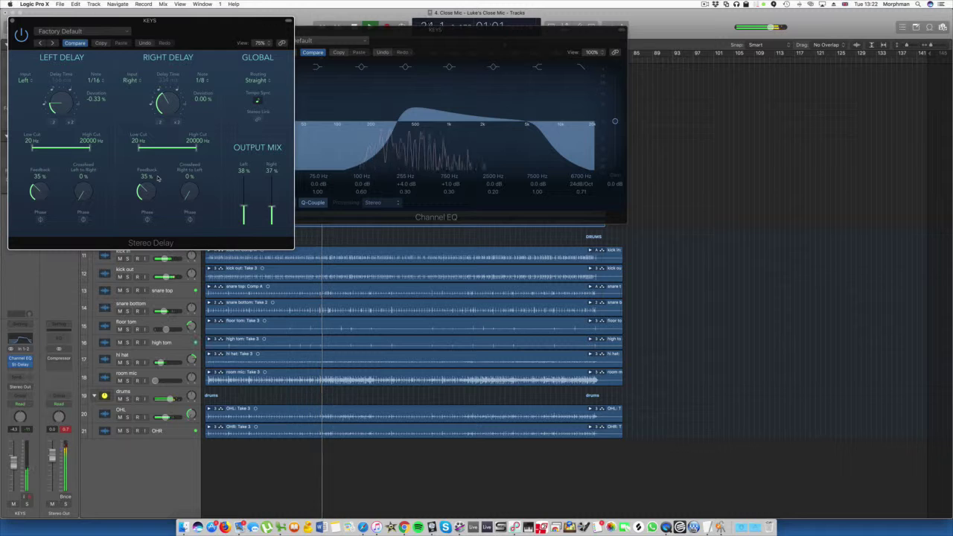
Step: Send the KEYS channel to Bus 5 and raise its send level
left_click(19, 380)
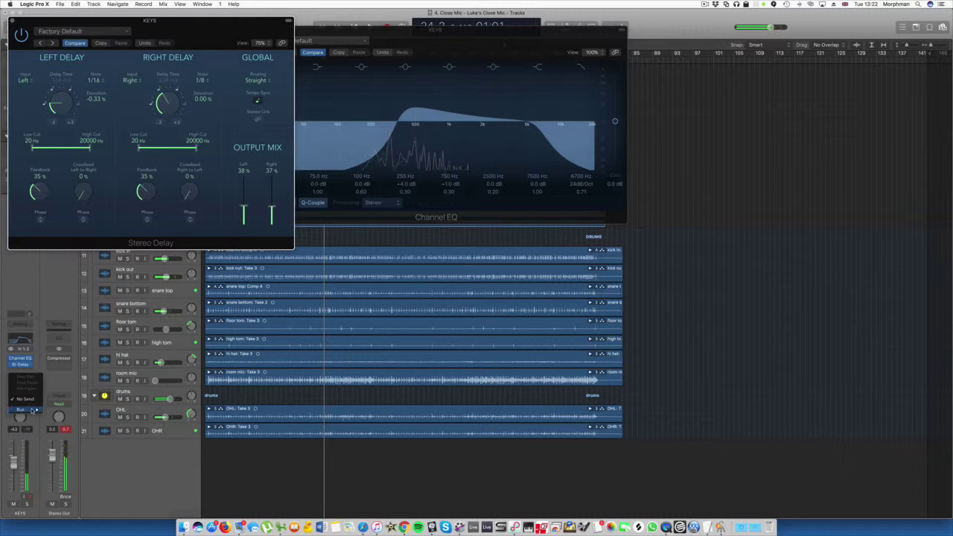
mouse_move(30, 410)
left_click(50, 385)
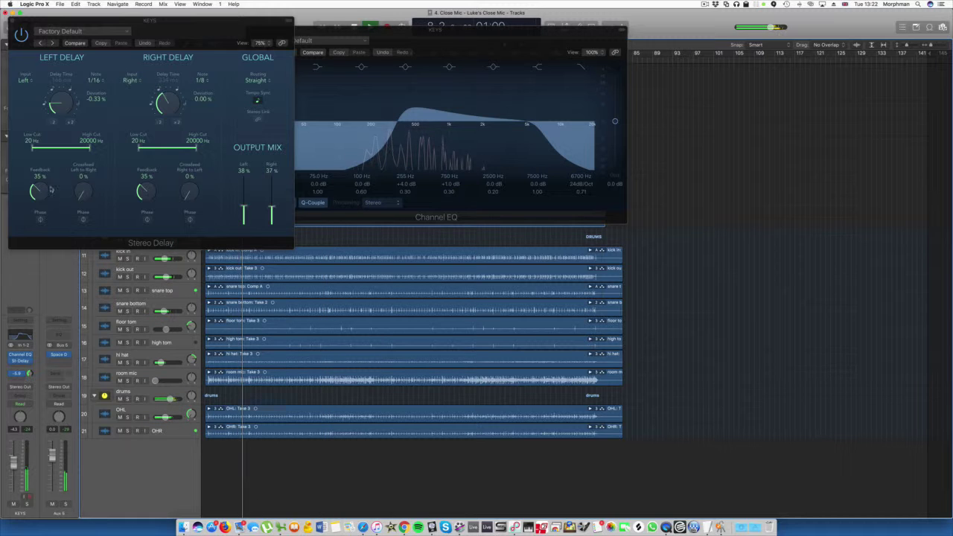
Step: Close both KEYS plug-in windows, then pan and raise the KEYS track and move it directly below the acoustic
left_click(14, 21)
left_click(252, 34)
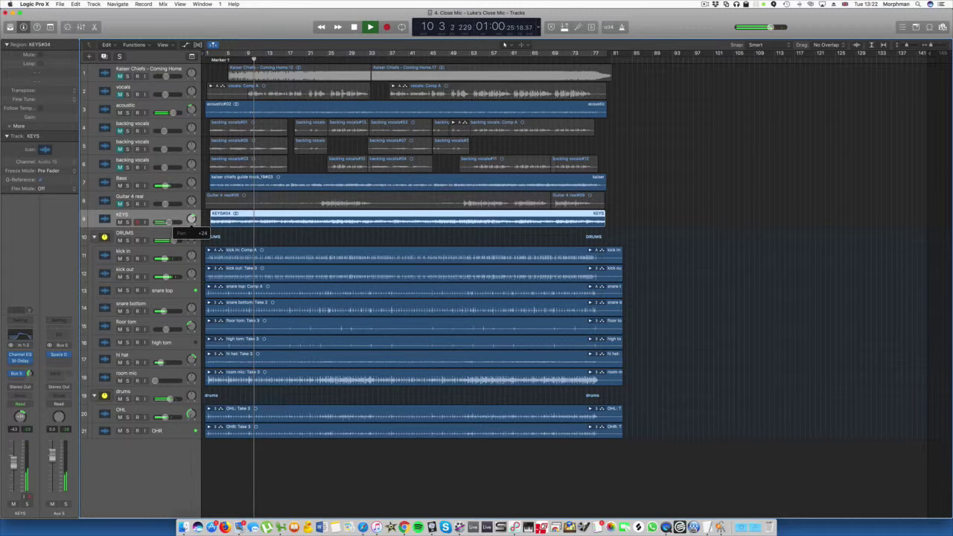
left_click_drag(175, 224, 162, 128)
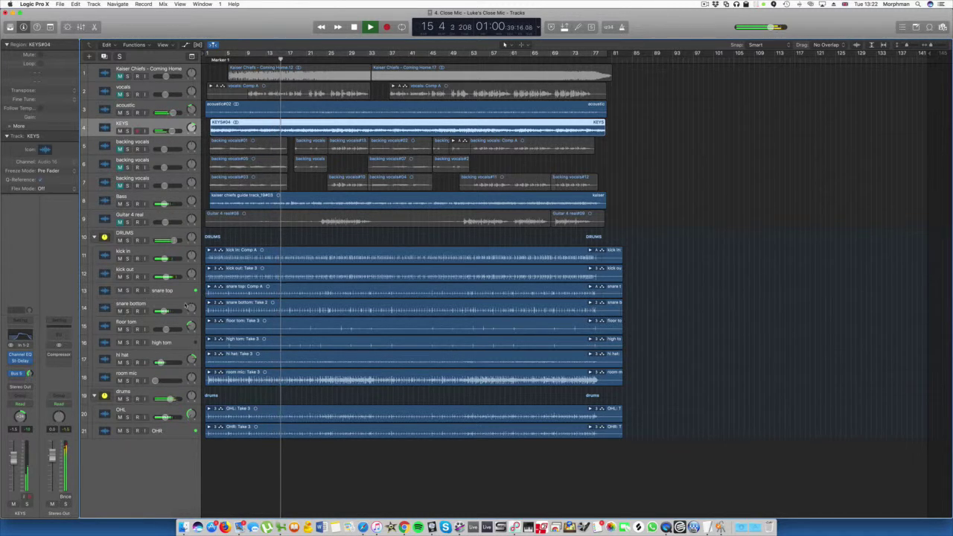
Step: Mute the kick out track and raise the kick in level slightly during playback, then stop playback
left_click(120, 277)
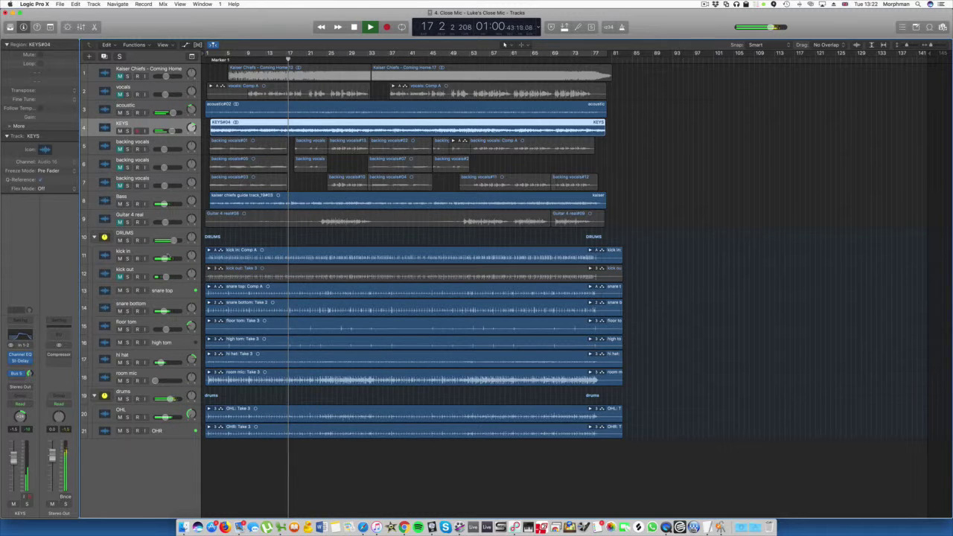
left_click_drag(164, 259, 180, 263)
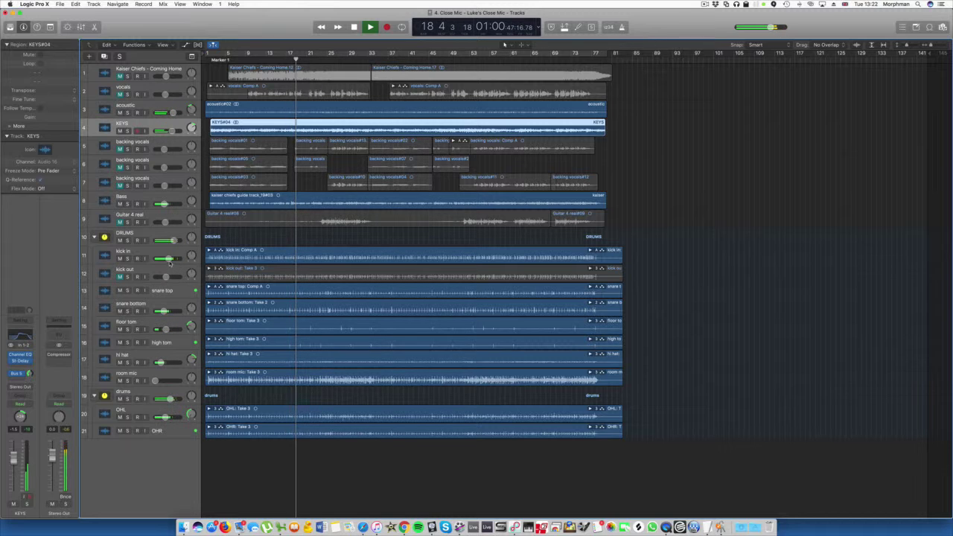
left_click_drag(170, 262, 167, 260)
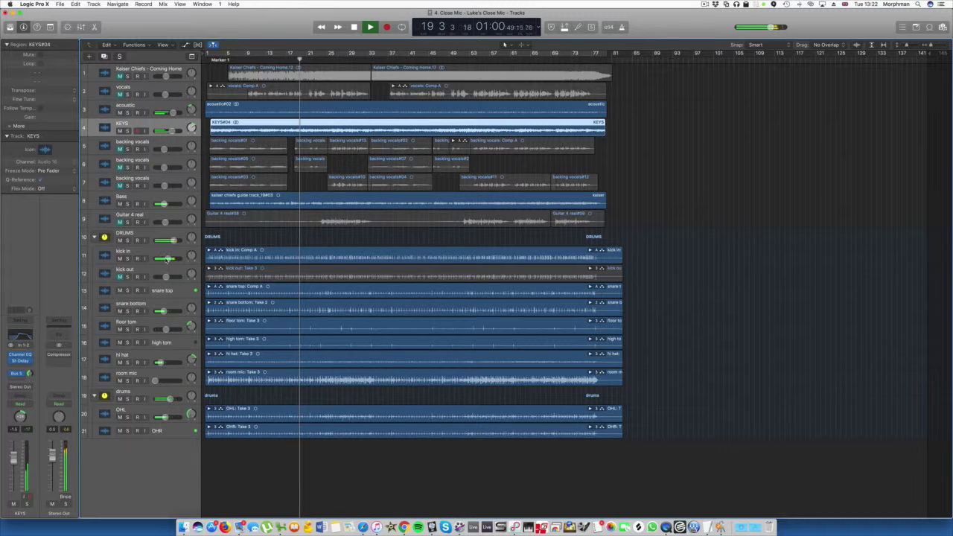
key("space")
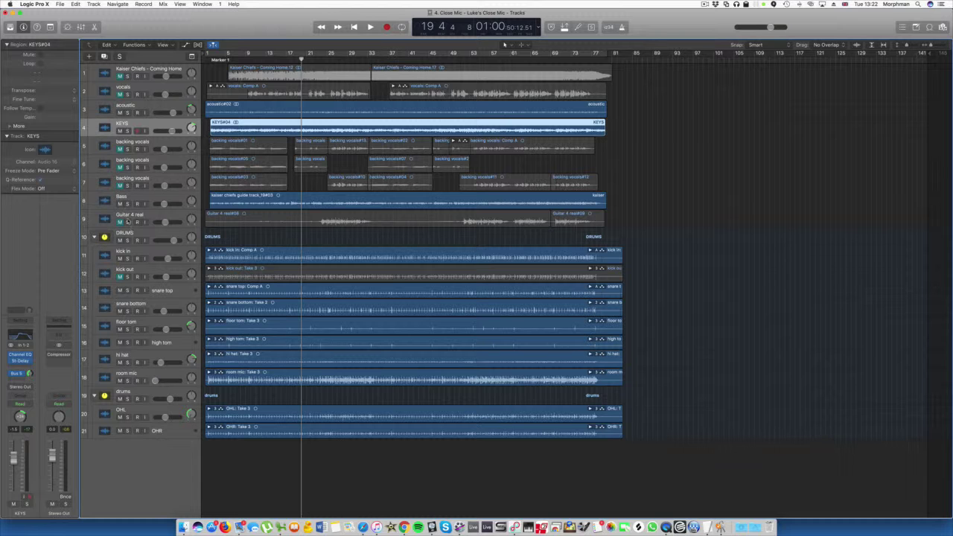
Step: Unmute and solo Guitar 4 real, set a cycle range over roughly bars 24 to 40, and play it briefly
left_click(120, 222)
left_click(149, 218)
left_click(127, 222)
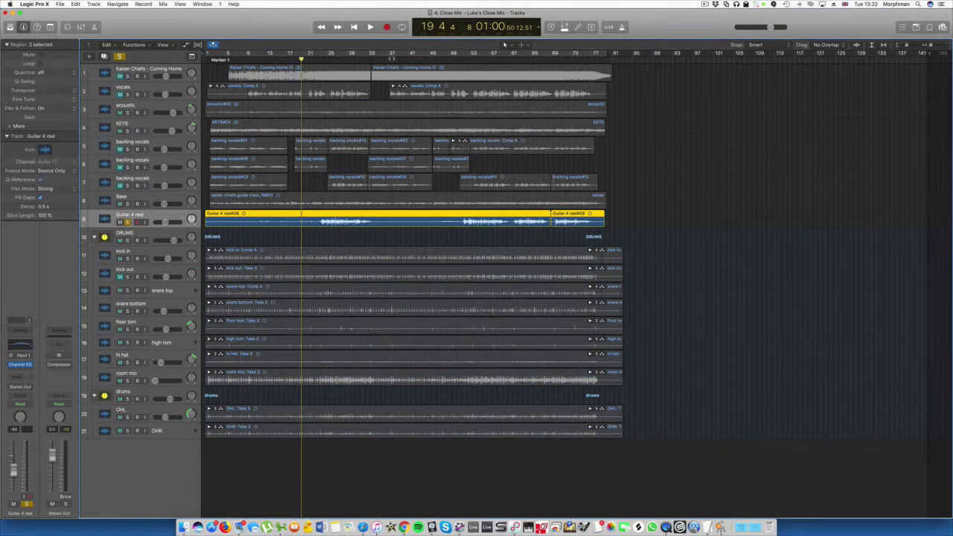
left_click_drag(330, 56, 408, 56)
key("space")
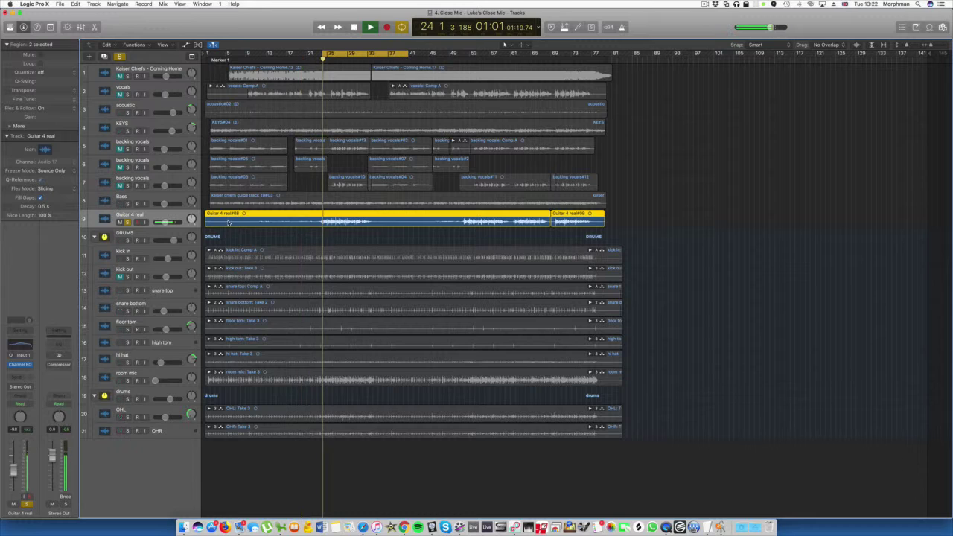
key("space")
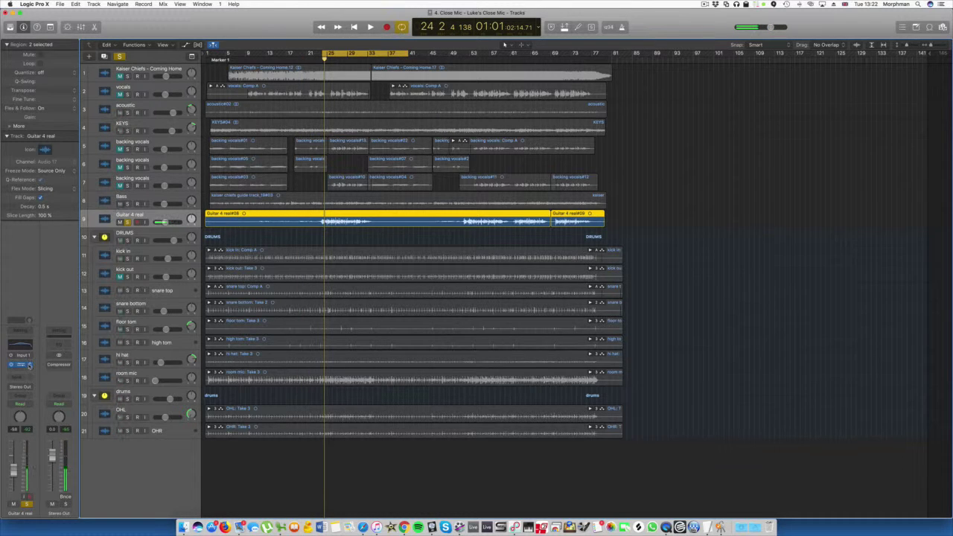
Step: Replace the Channel EQ on Guitar 4 real with Pedalboard and load its Bright Brit Boost overdrive preset
left_click(29, 365)
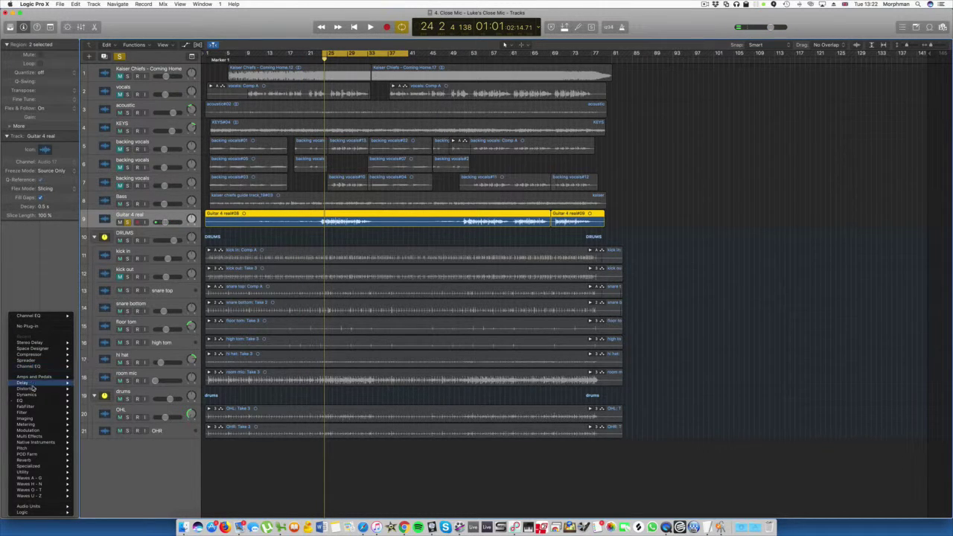
mouse_move(34, 378)
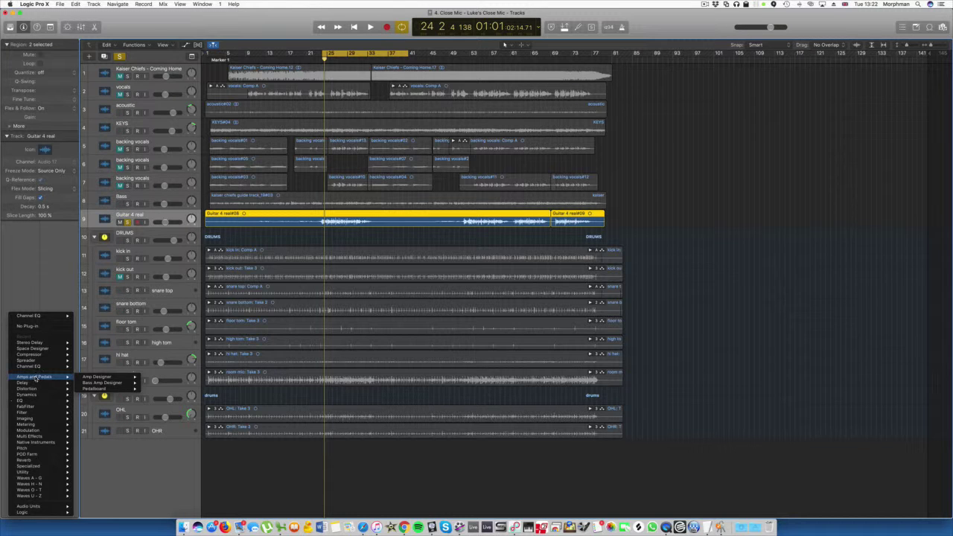
mouse_move(101, 389)
left_click(156, 389)
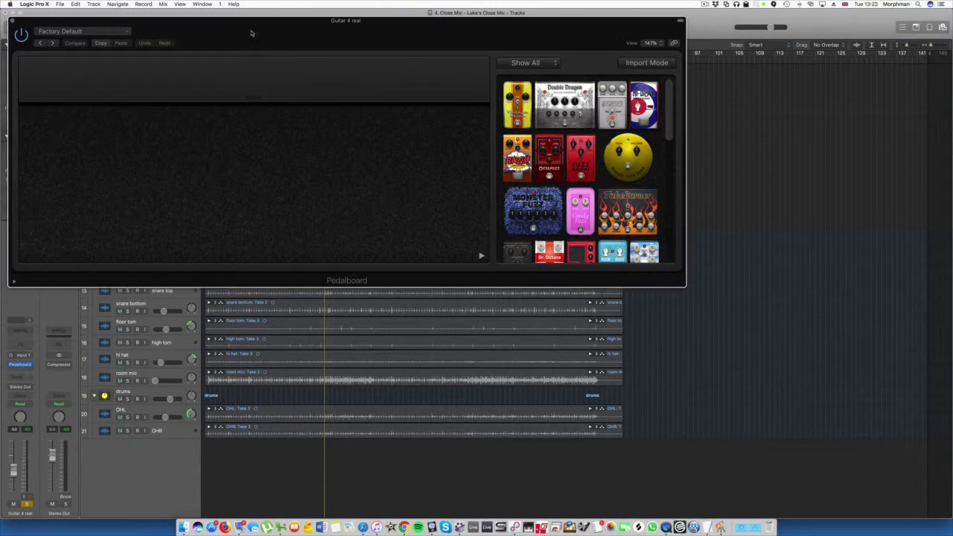
left_click(119, 32)
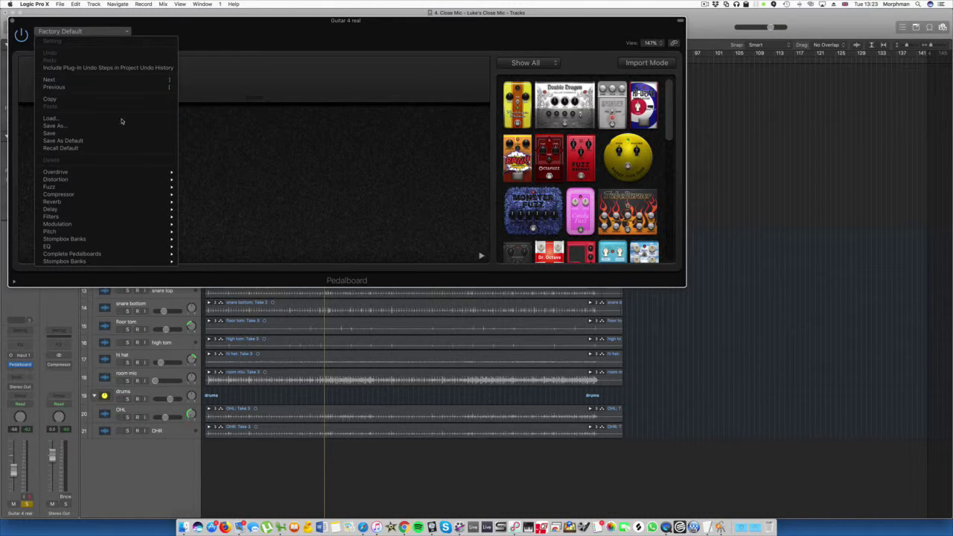
mouse_move(121, 173)
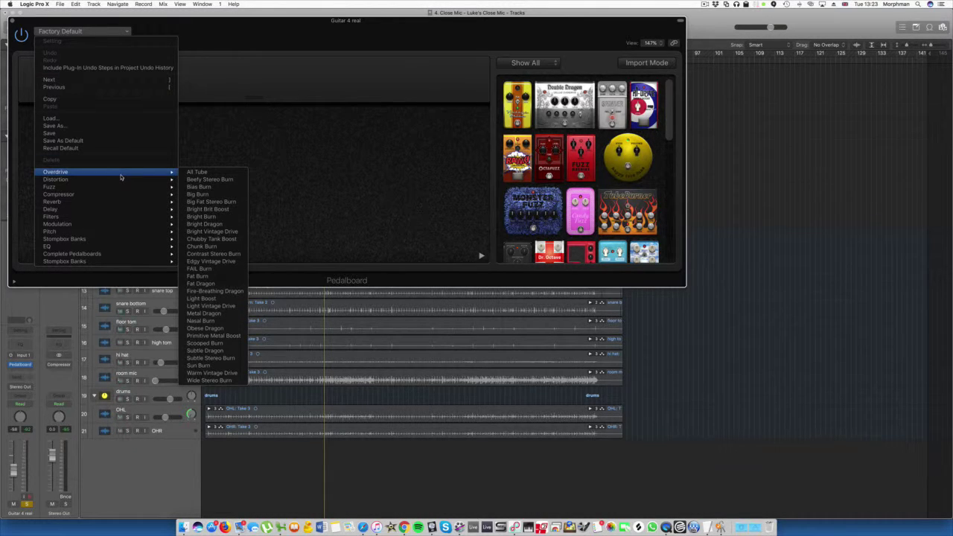
left_click(216, 209)
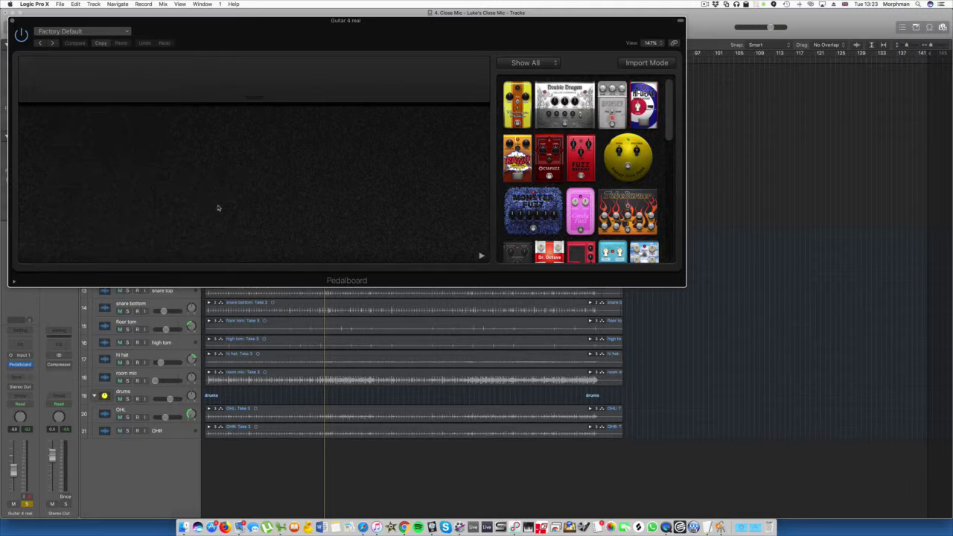
Step: Insert a mono Amp Designer after the Pedalboard on Guitar 4 real, keeping its Factory Default setting, and play the guitar
left_click(28, 366)
mouse_move(30, 420)
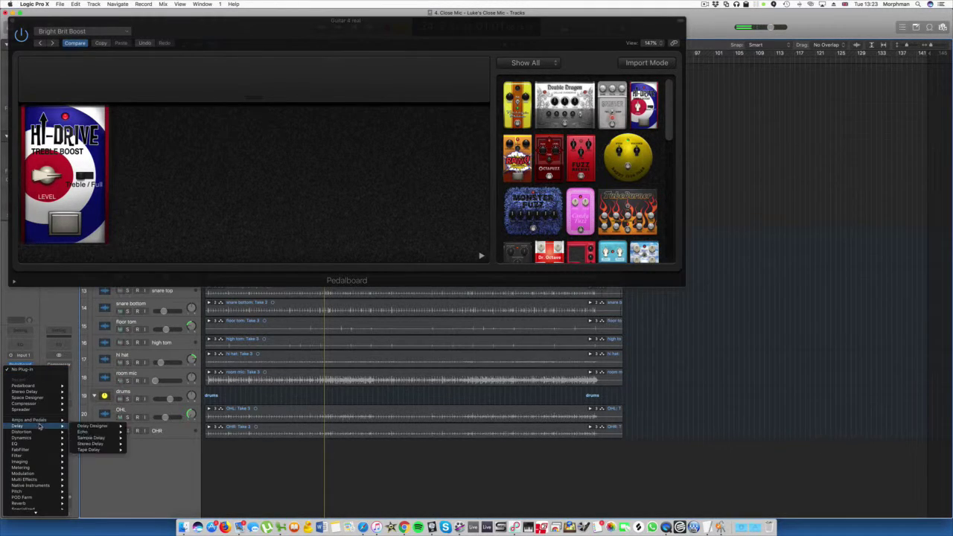
mouse_move(97, 420)
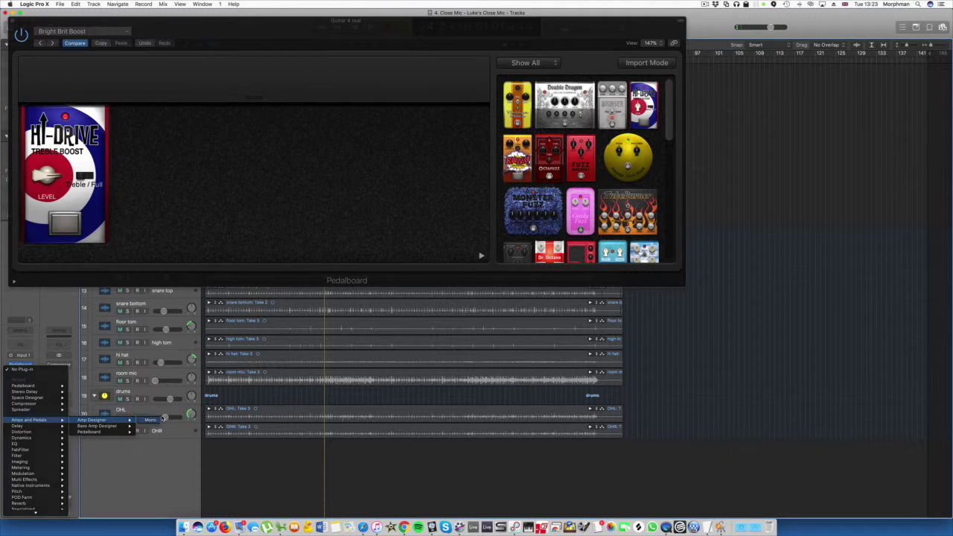
left_click(212, 251)
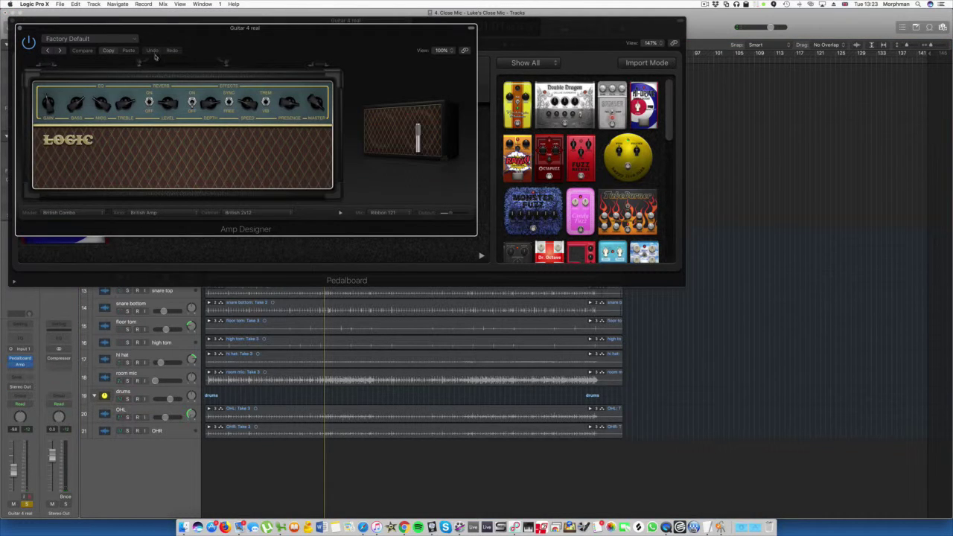
left_click(123, 41)
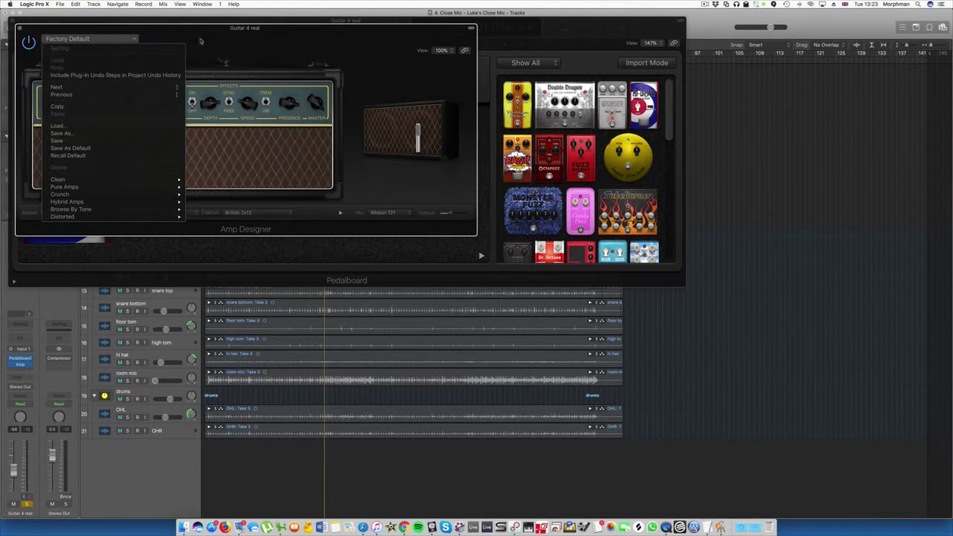
left_click(328, 39)
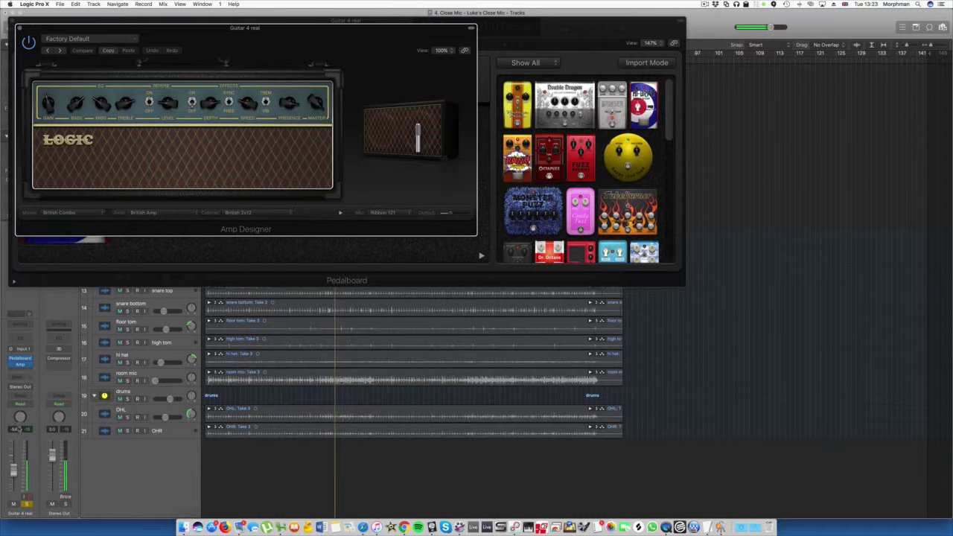
Step: Add a send from Guitar 4 real to Bus 6
left_click(28, 371)
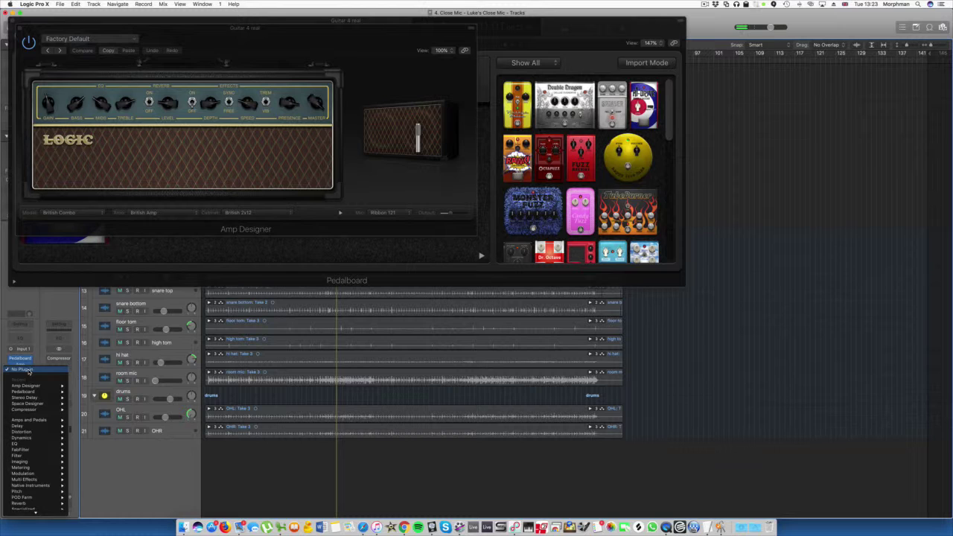
left_click(2, 403)
left_click(20, 379)
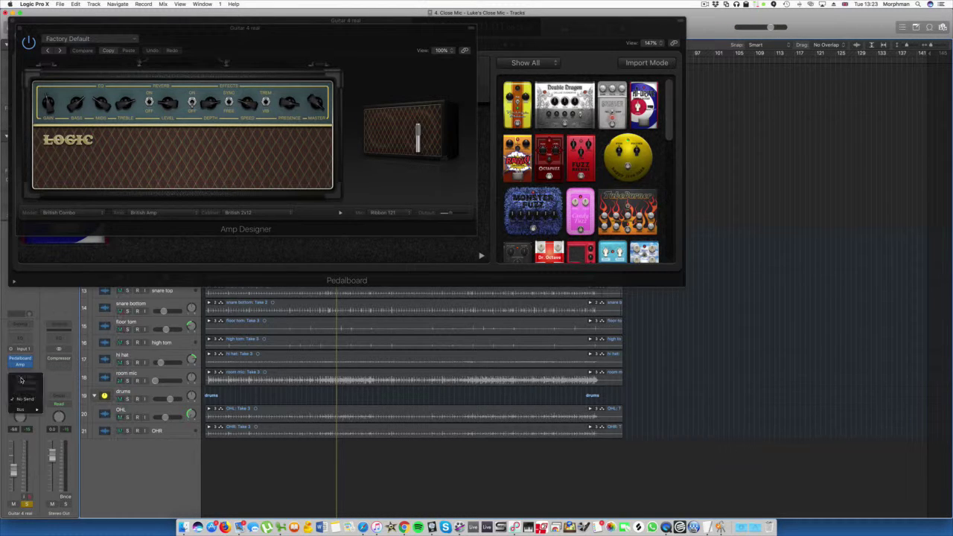
mouse_move(26, 411)
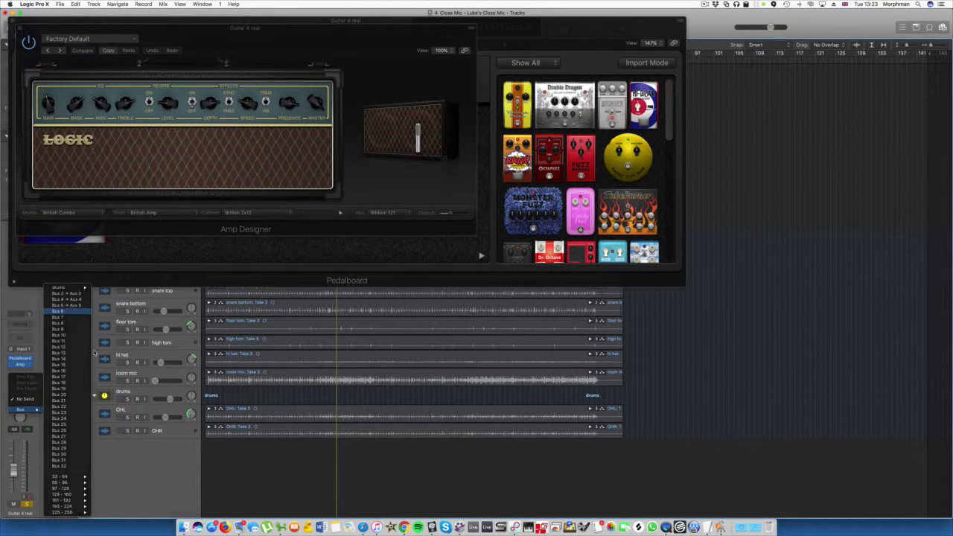
left_click(60, 311)
Step: Insert a mono Tape Delay on Aux 6, raise the guitar's Bus 6 send level and play the result
left_click(60, 355)
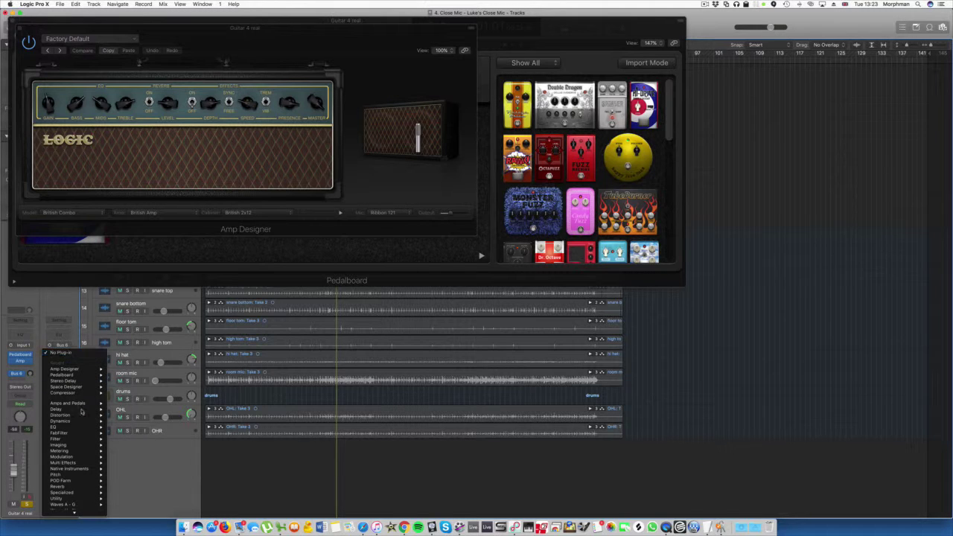
mouse_move(79, 409)
mouse_move(145, 434)
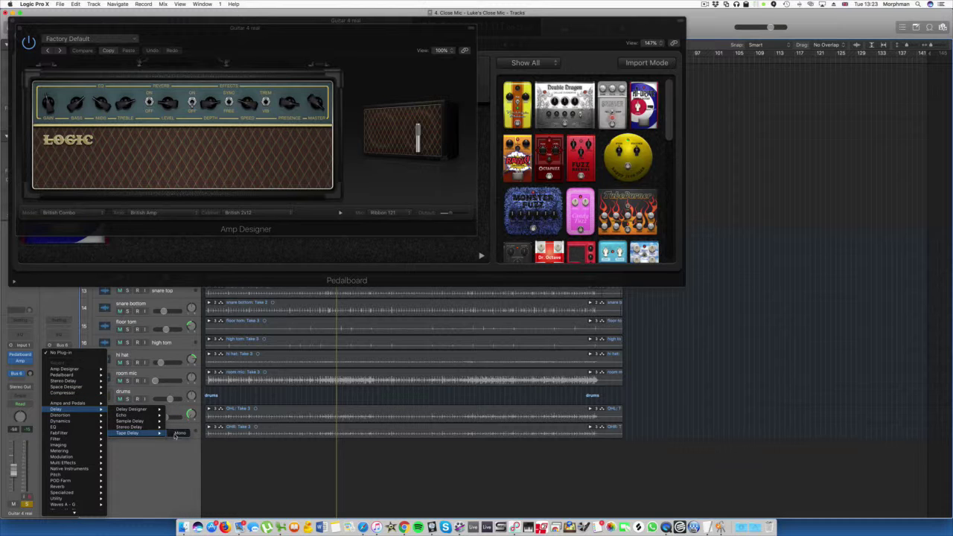
left_click(177, 434)
left_click(30, 374)
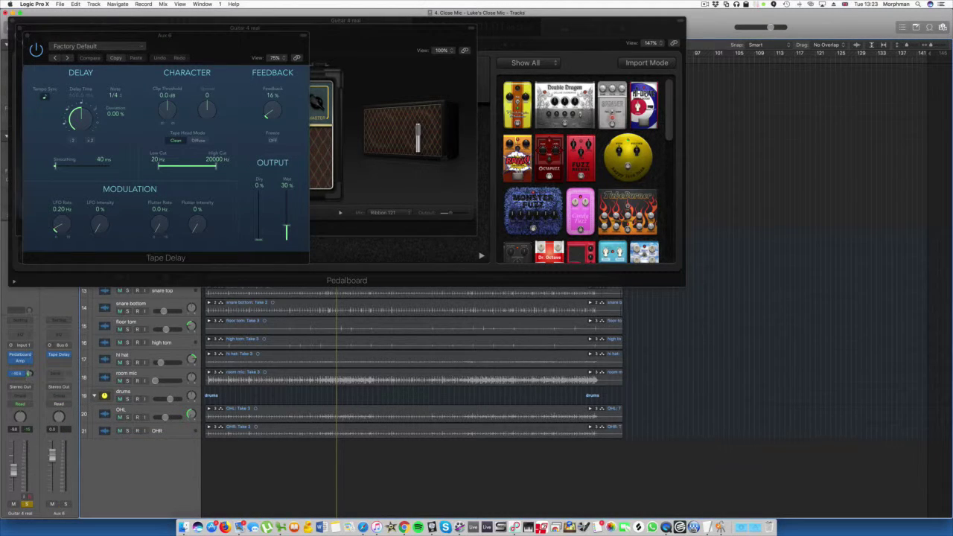
key("space")
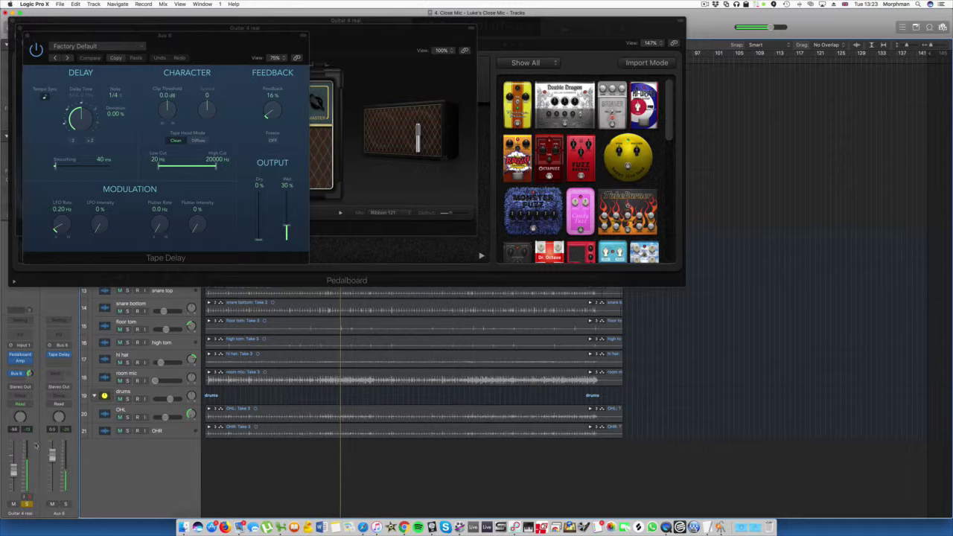
Step: Take Guitar 4 real out of solo during playback and close the Tape Delay, Amp Designer and Pedalboard windows
key("super+a")
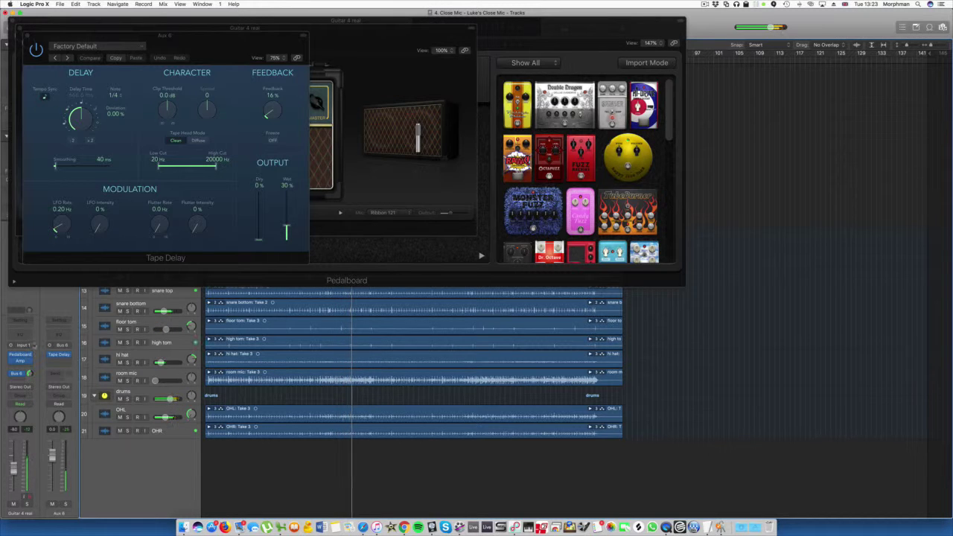
left_click(24, 36)
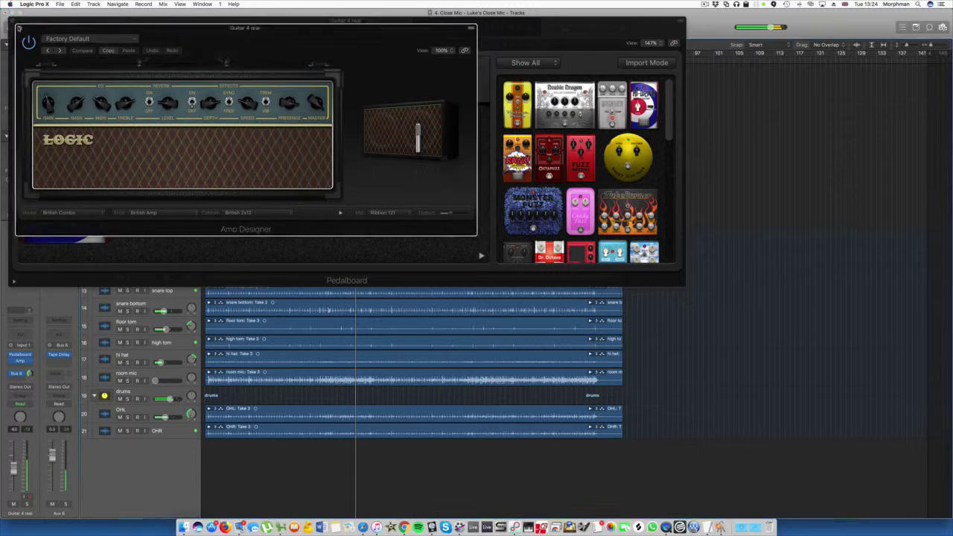
left_click(15, 28)
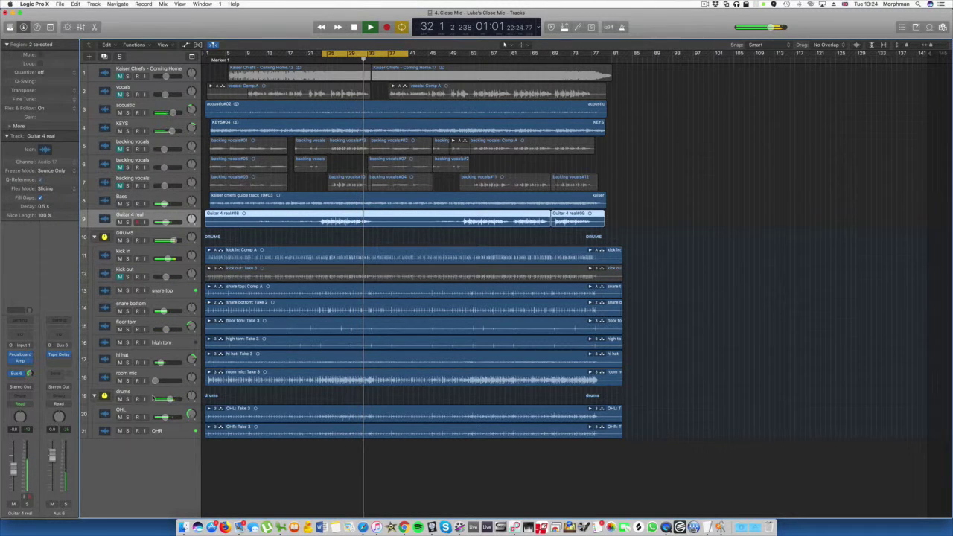
Step: Raise the KEYS track volume to about +0.6 dB, turn off the cycle range and stop playback
mouse_move(160, 220)
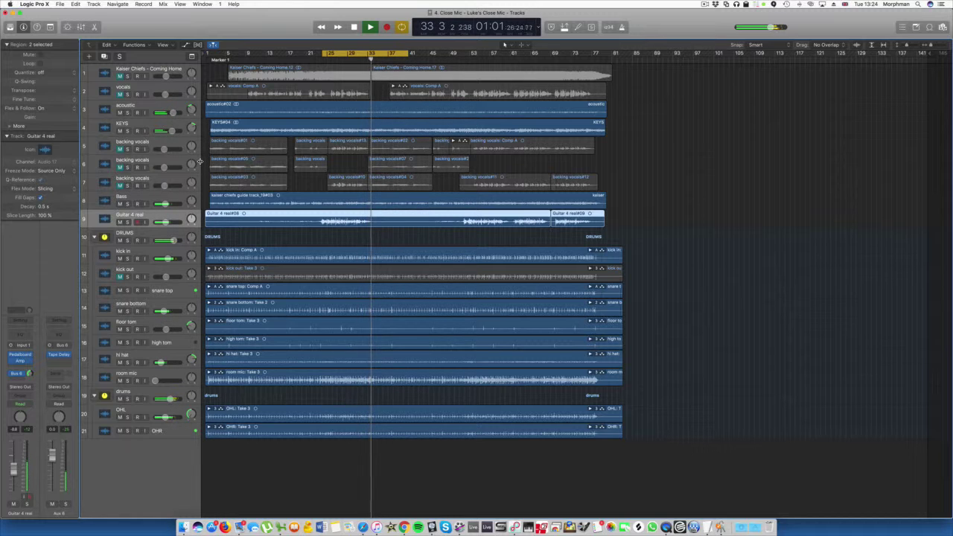
mouse_move(175, 131)
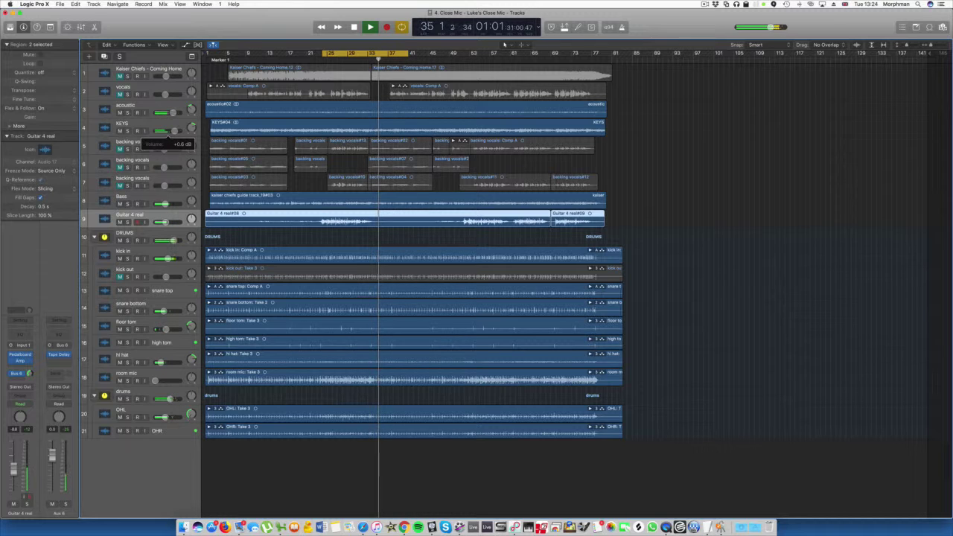
left_click(361, 55)
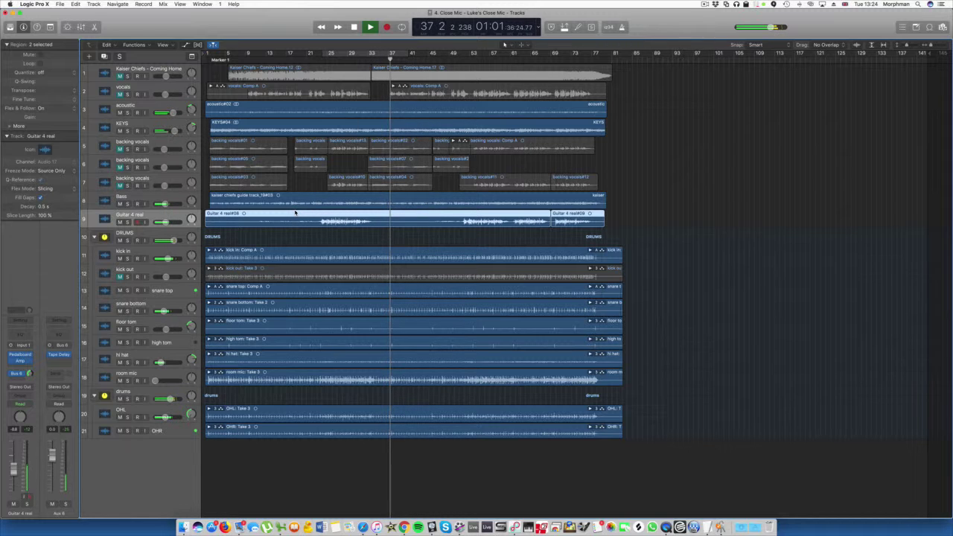
key("space")
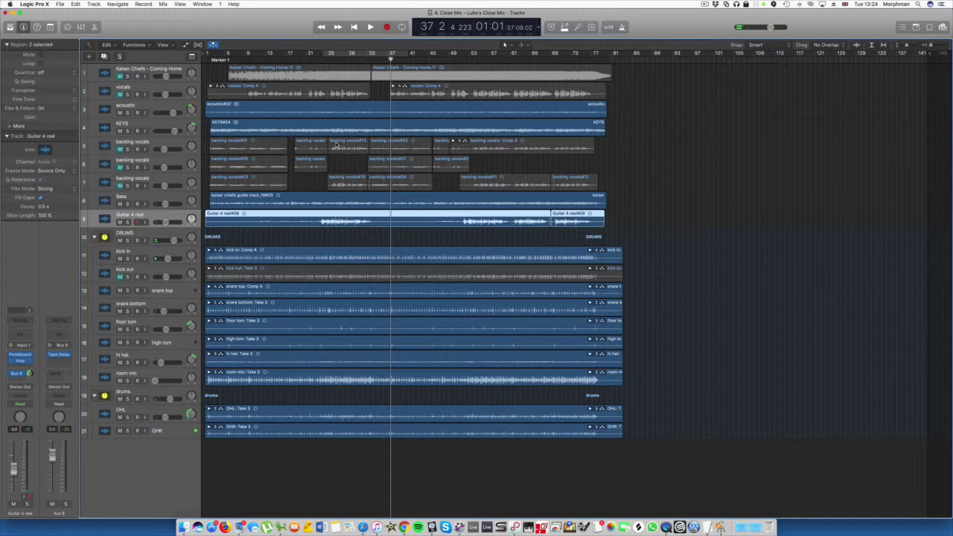
Step: Select and solo the vocals track, move the playhead to bar 9 and play the vocal briefly
left_click(154, 89)
key("ctrl+s")
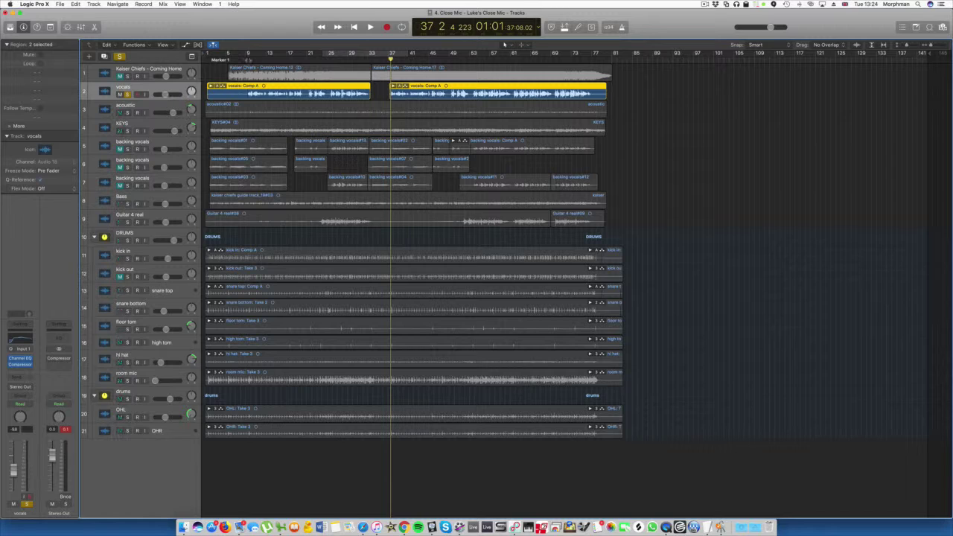
left_click(247, 59)
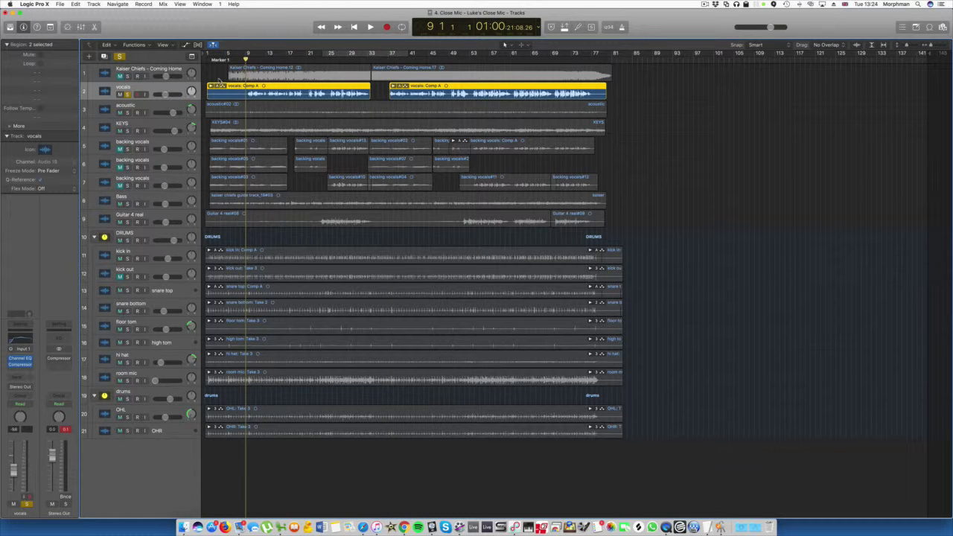
key("space")
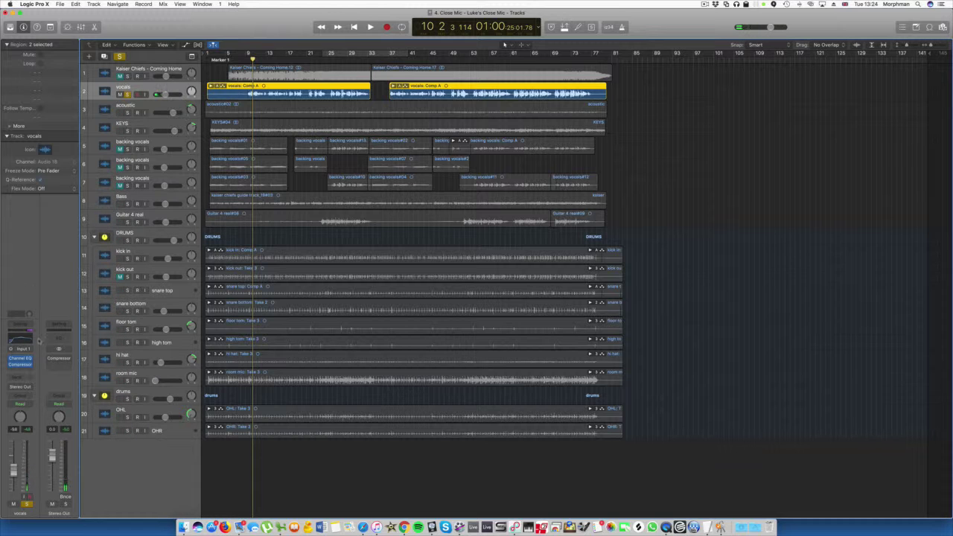
Step: Switch the vocals Compressor to Studio FET and adjust it during playback to a -7.0 dB threshold and a ratio of about 2:1
left_click(20, 365)
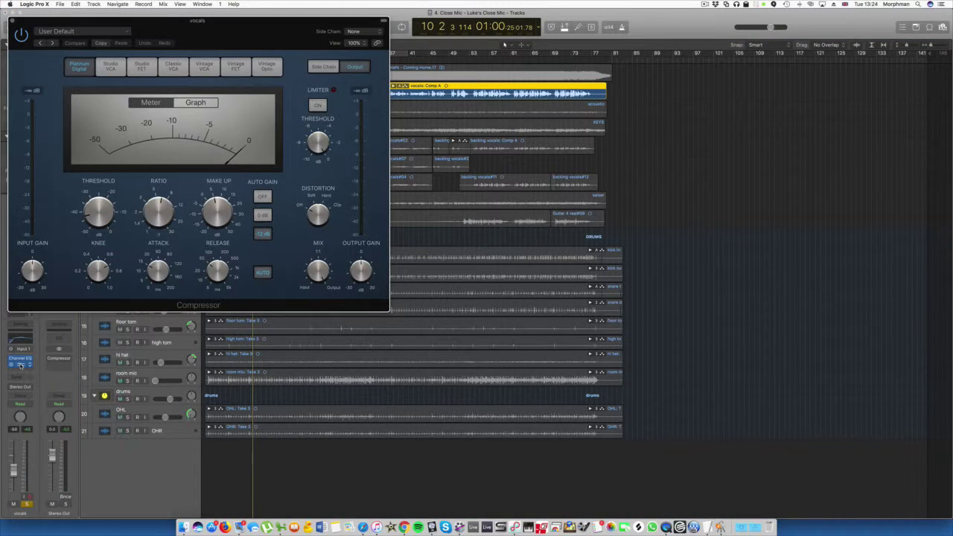
left_click_drag(128, 23, 515, 51)
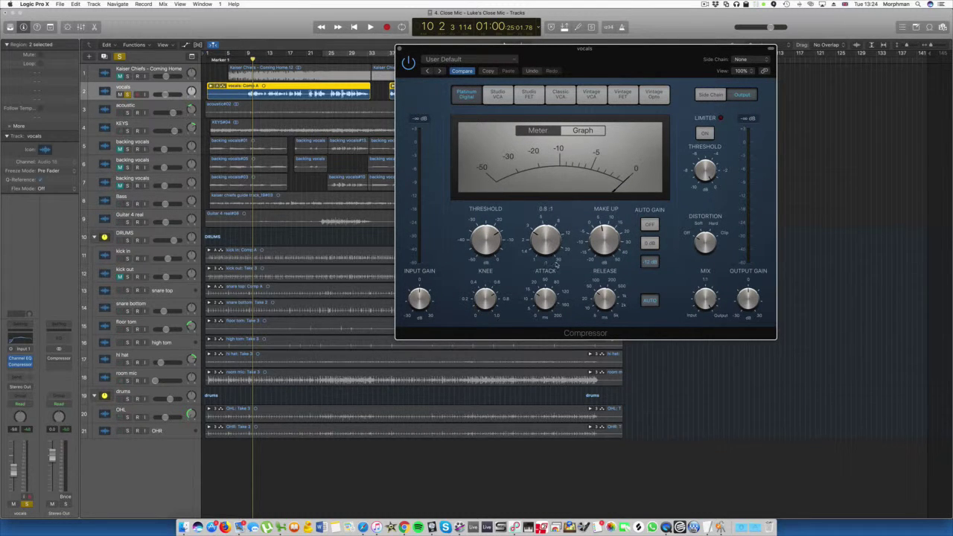
key("space")
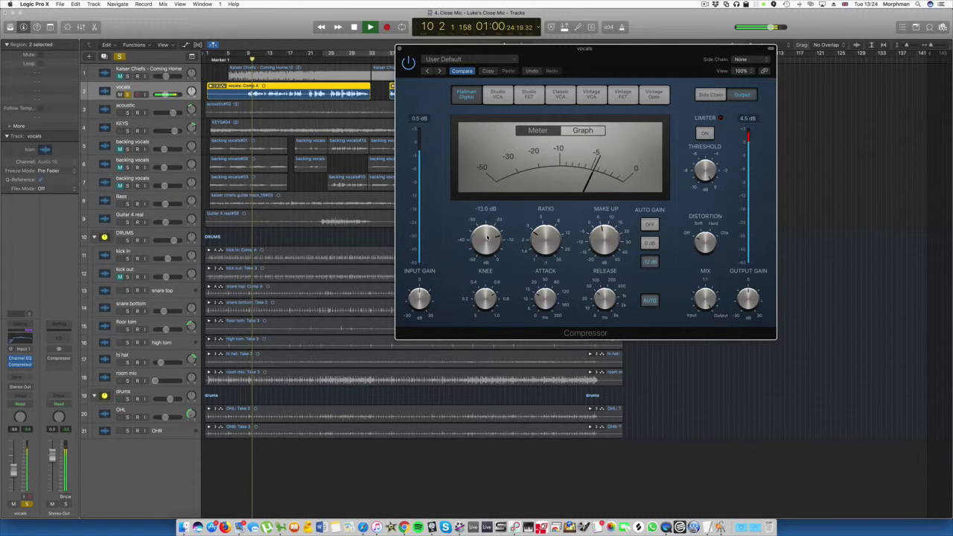
left_click(528, 95)
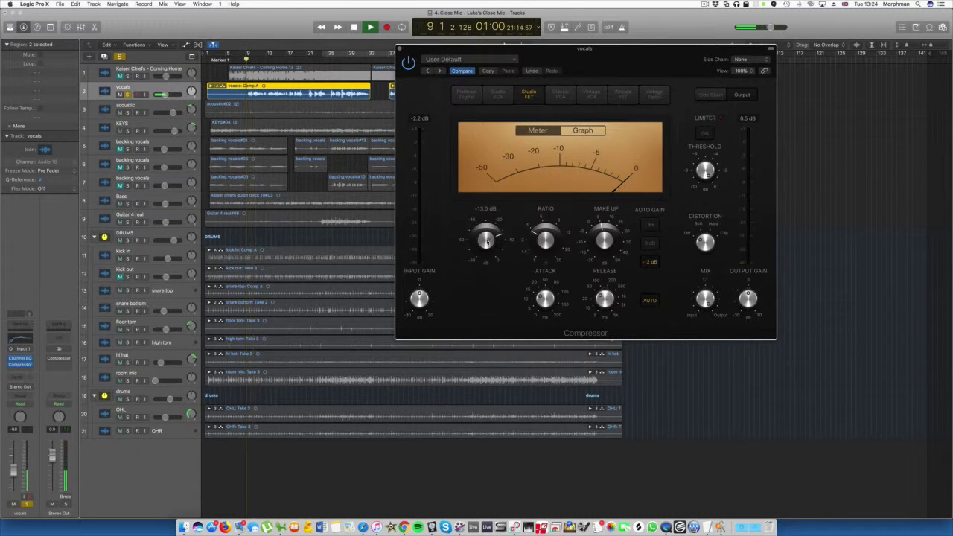
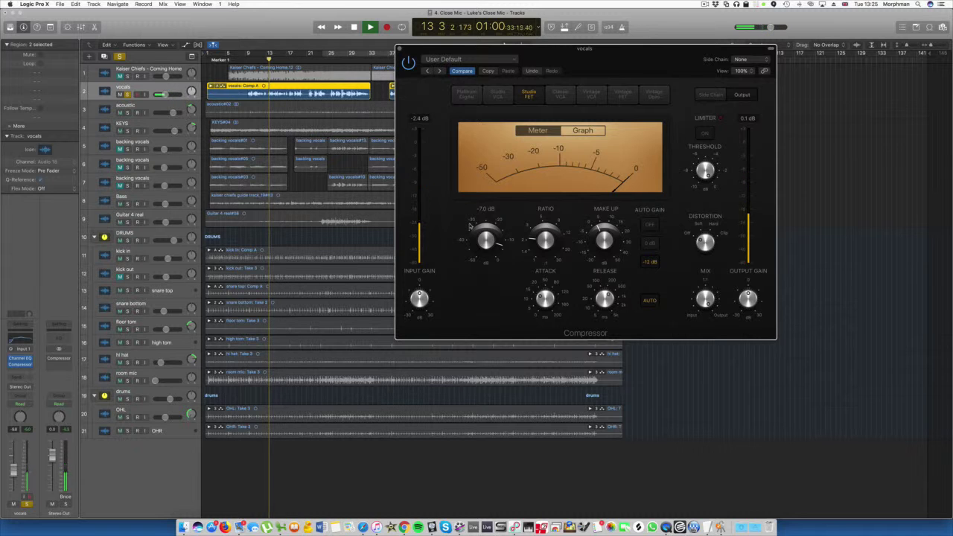
Step: Move the vocals Channel EQ's mid boost to 1700 Hz at +3.5 dB, close the EQ and stop playback
left_click(21, 359)
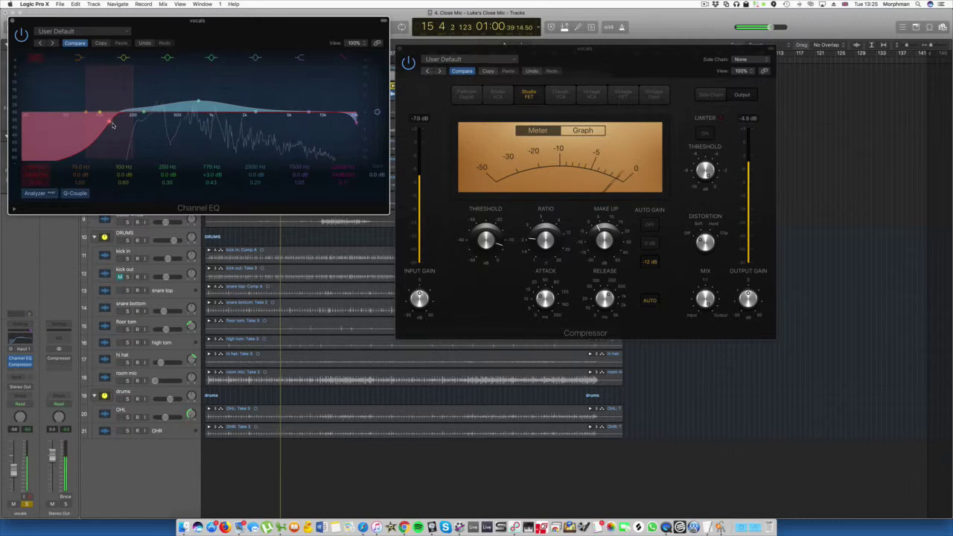
left_click_drag(199, 100, 237, 100)
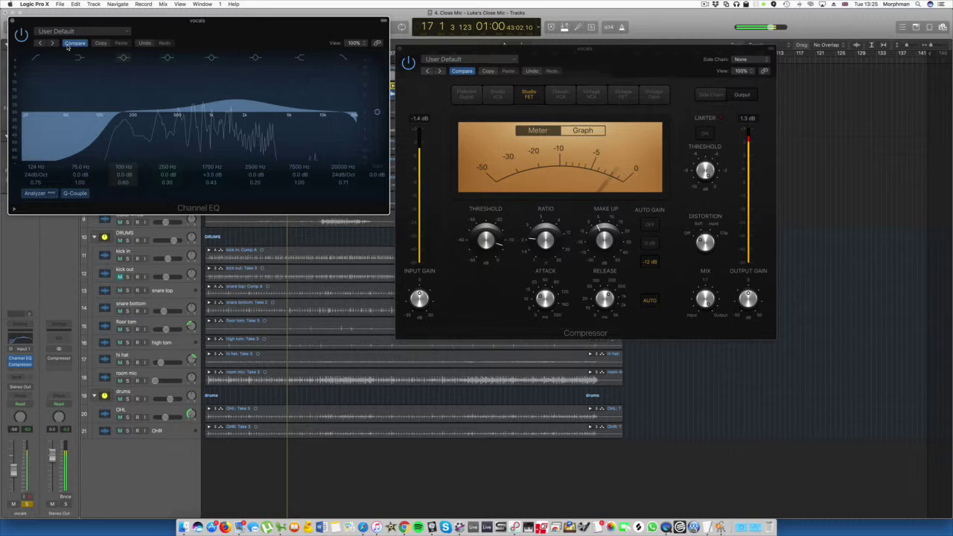
left_click(12, 20)
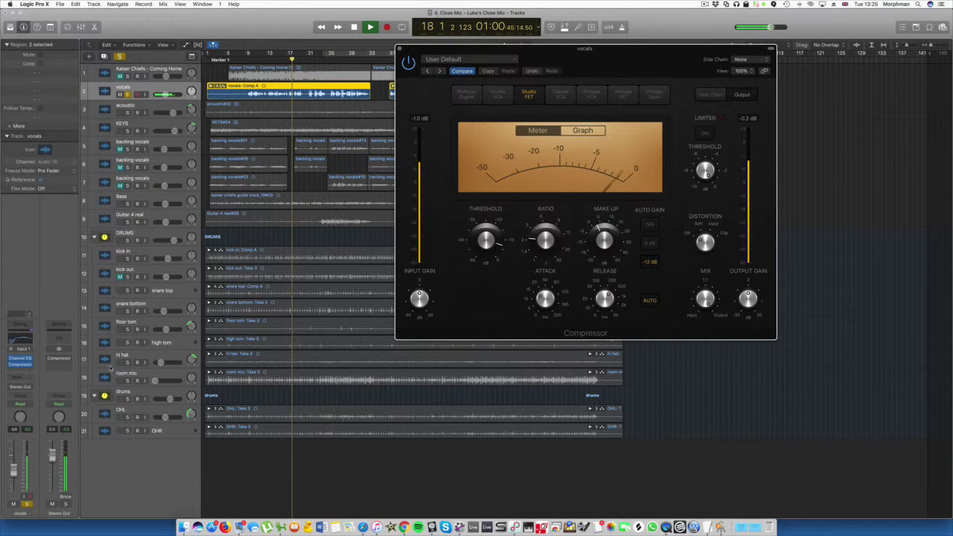
key("space")
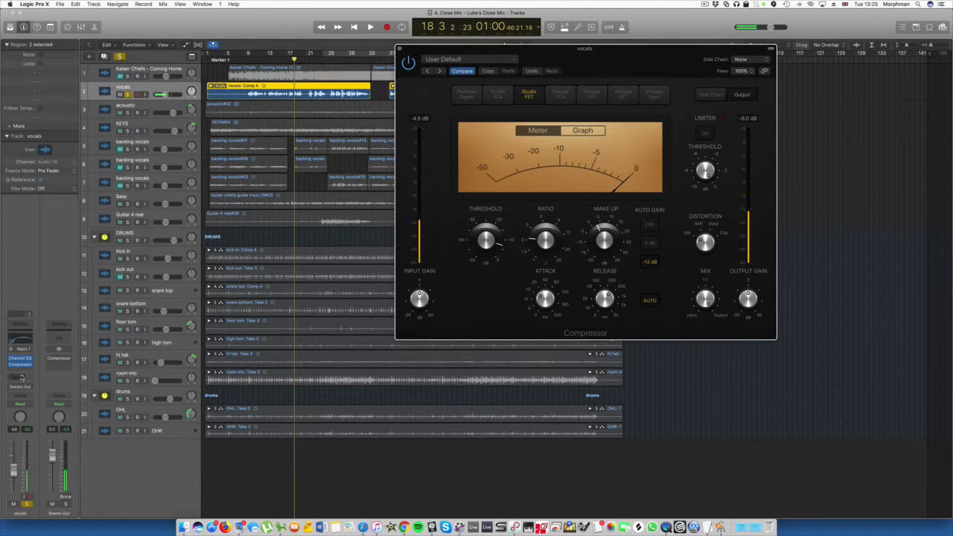
Step: Try a vocals send to Bus 6 at about -18 dB and audition its Tape Delay during playback
left_click(22, 378)
mouse_move(22, 409)
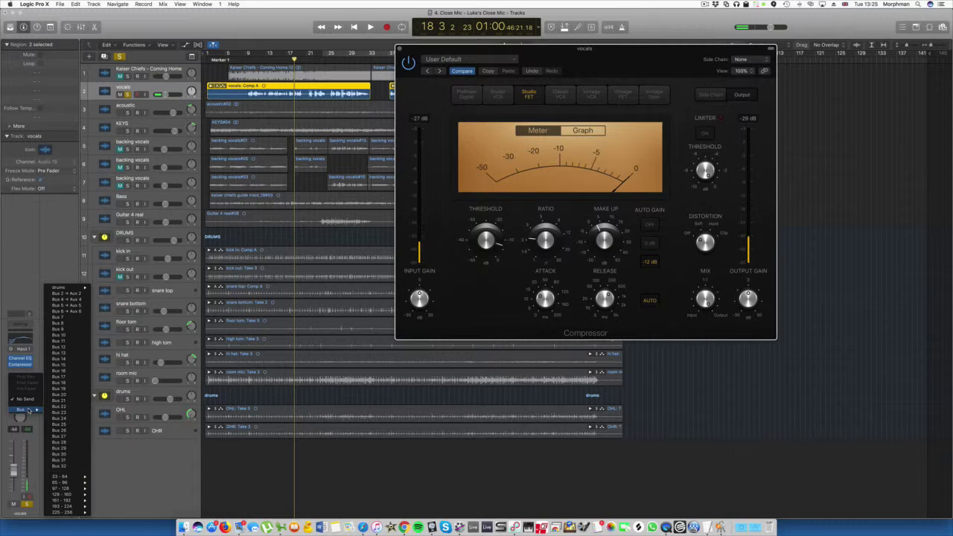
left_click(74, 311)
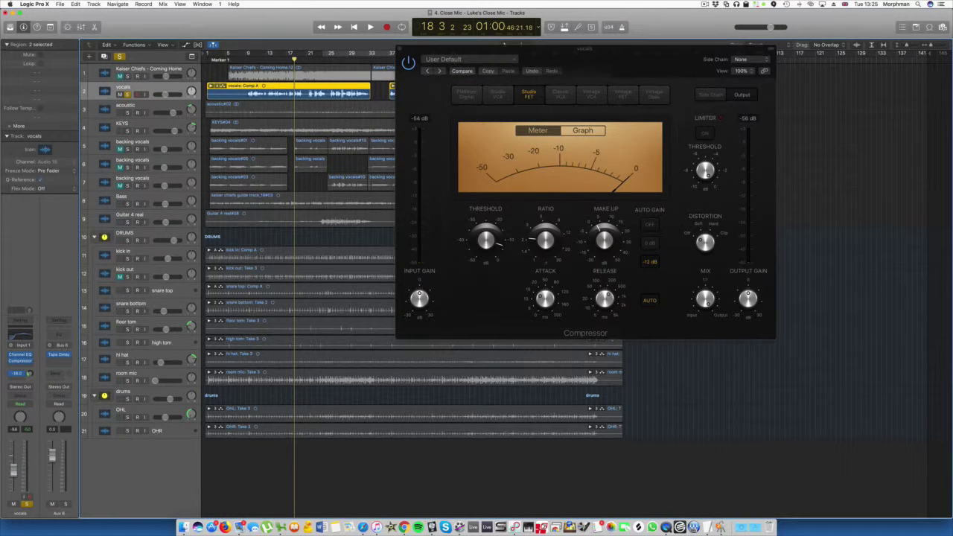
key("space")
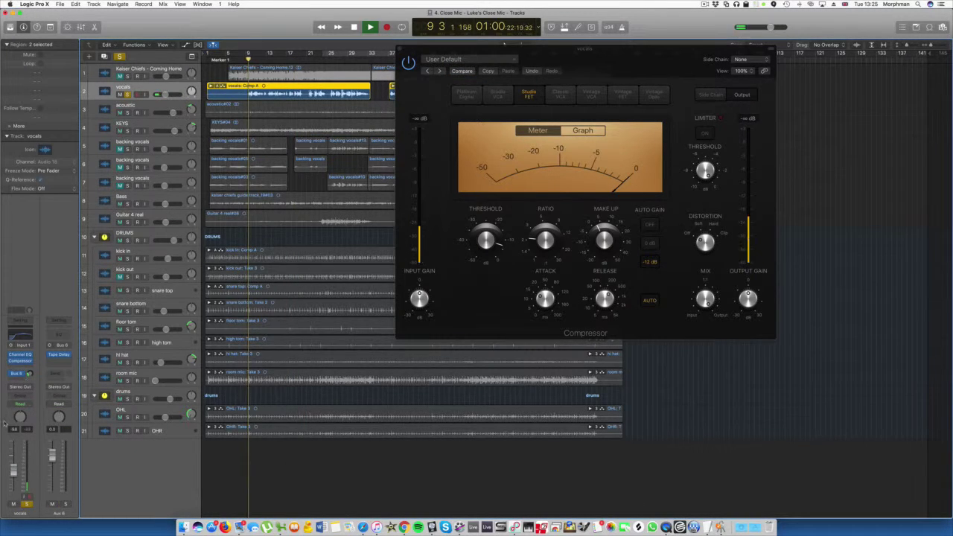
key("space")
Step: Route the vocals send to Bus 7 and insert a mono Echo on its aux channel
left_click(28, 379)
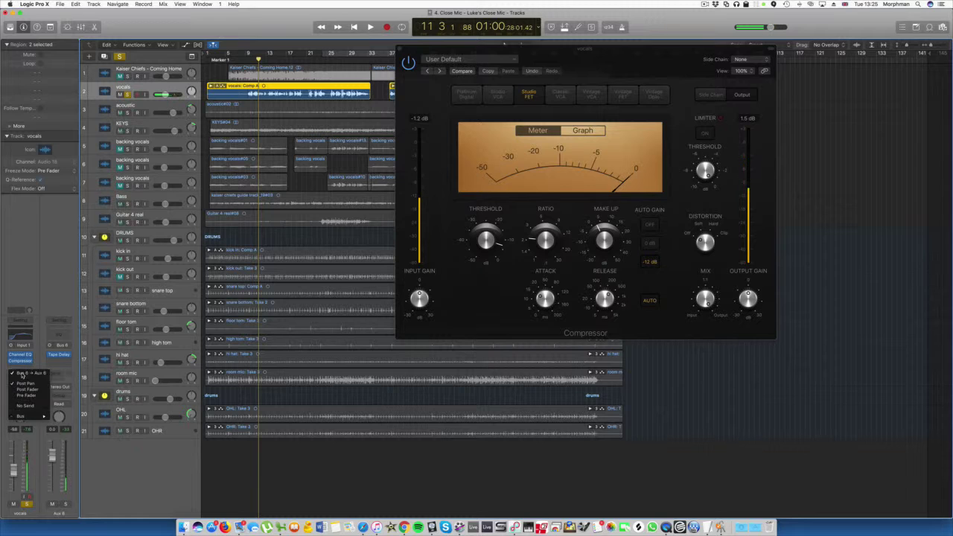
mouse_move(28, 414)
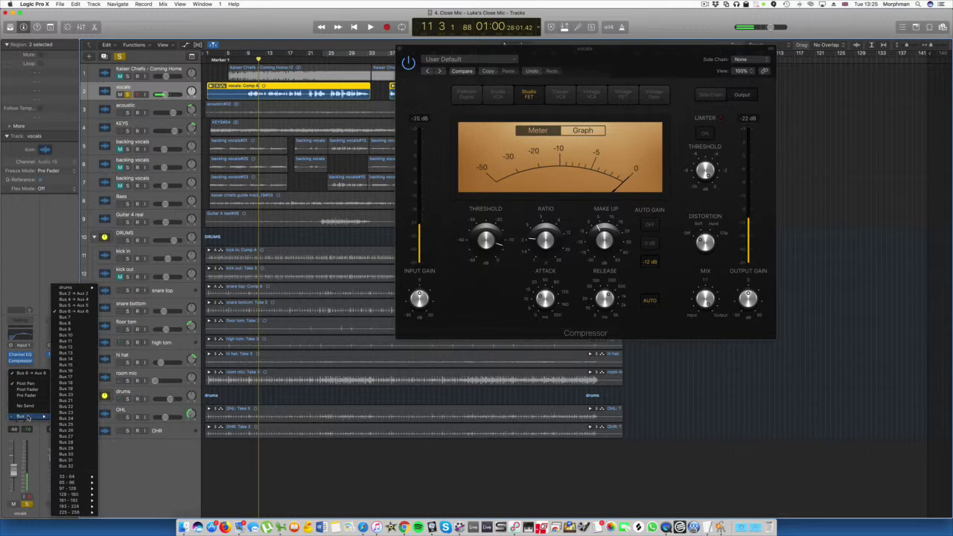
left_click(88, 316)
left_click(65, 356)
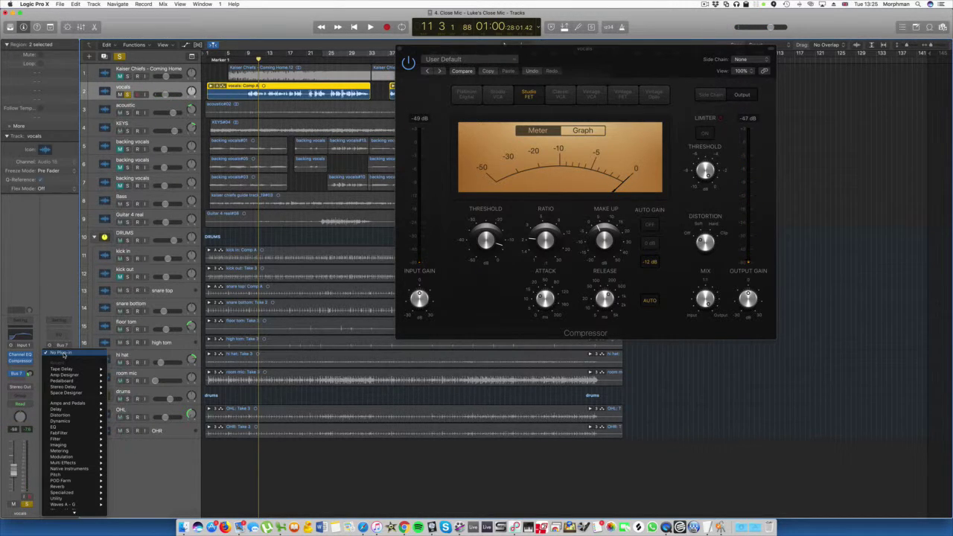
mouse_move(72, 410)
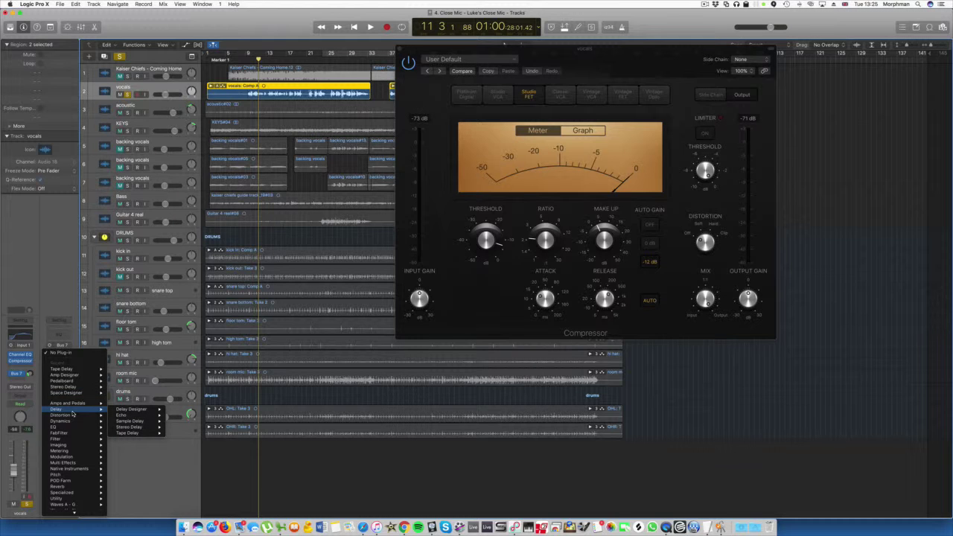
mouse_move(127, 415)
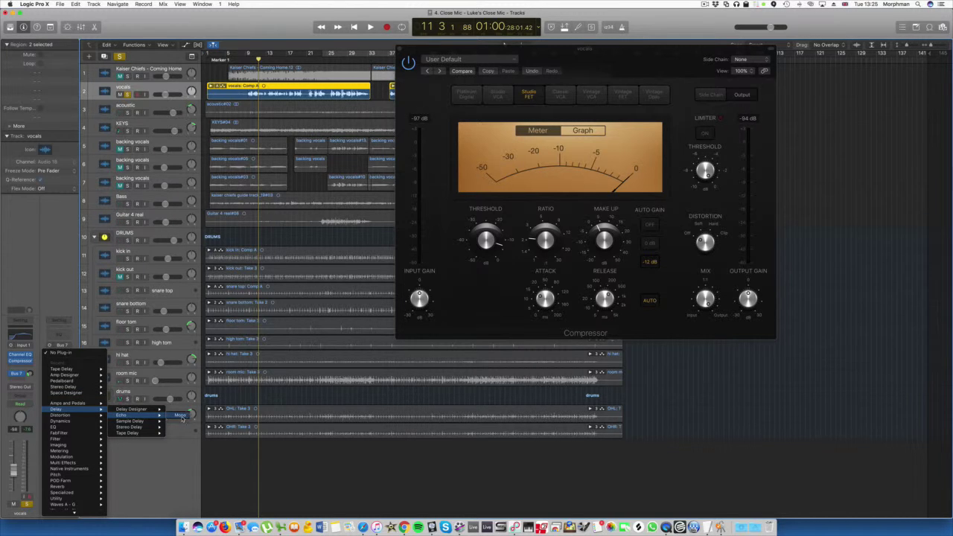
left_click(182, 417)
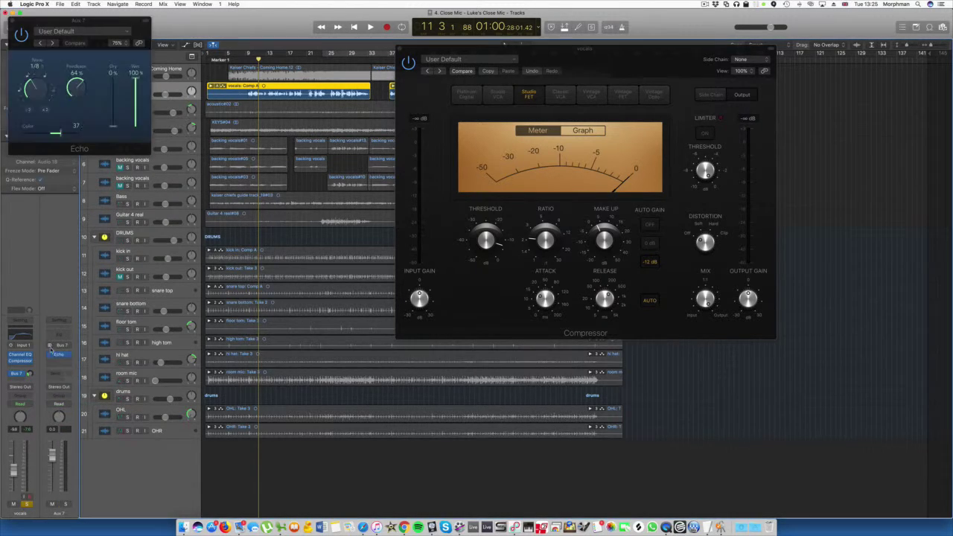
left_click(64, 357)
mouse_move(69, 356)
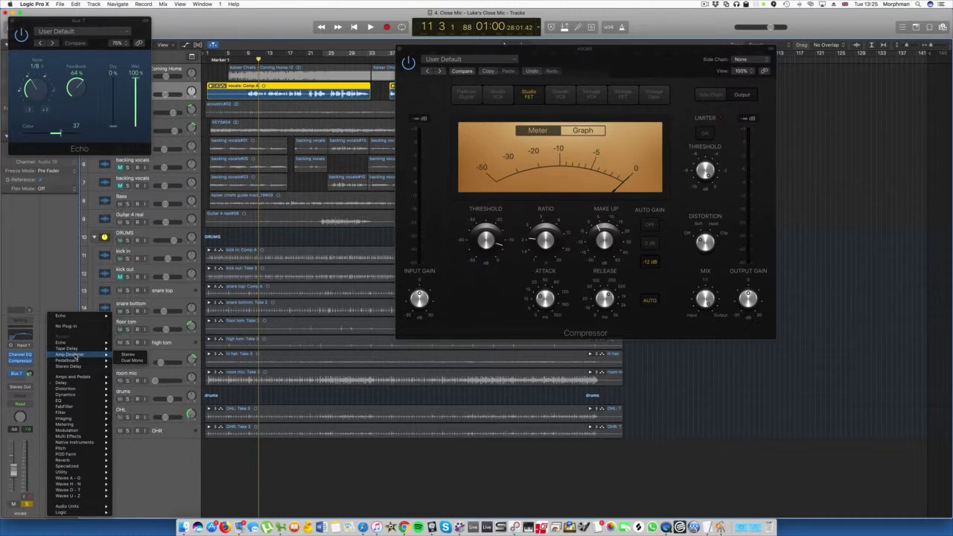
left_click(137, 354)
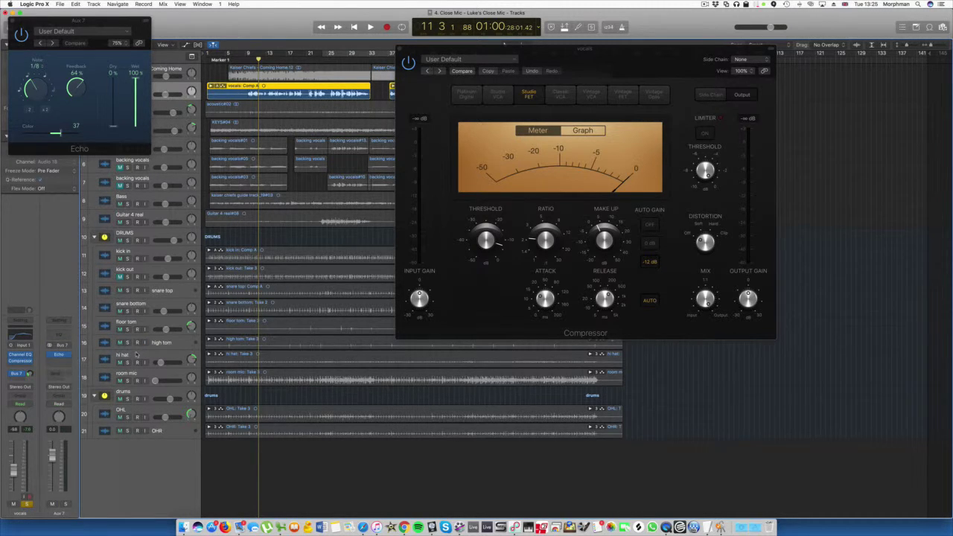
Step: Lower the Echo feedback to 20% while the soloed vocal plays, and stop playback
key("space")
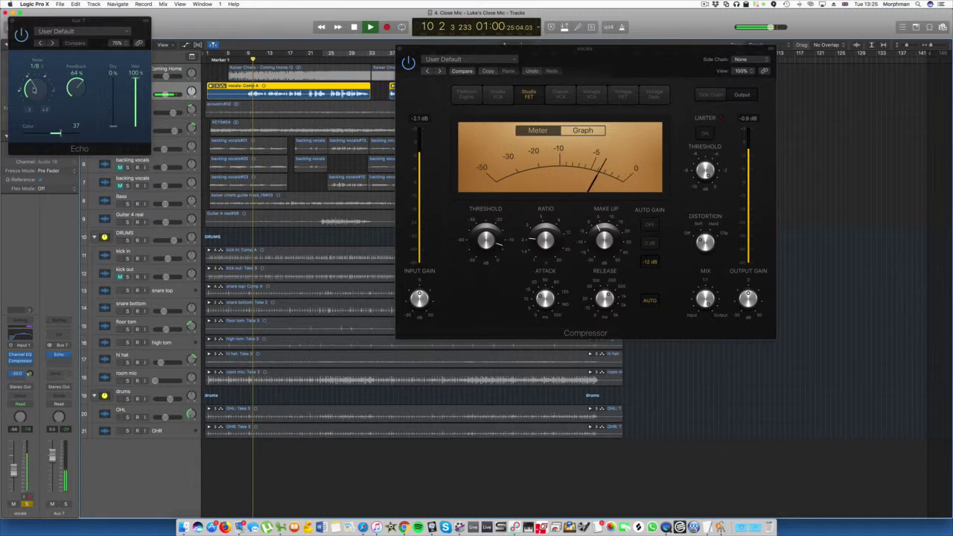
left_click_drag(76, 88, 80, 132)
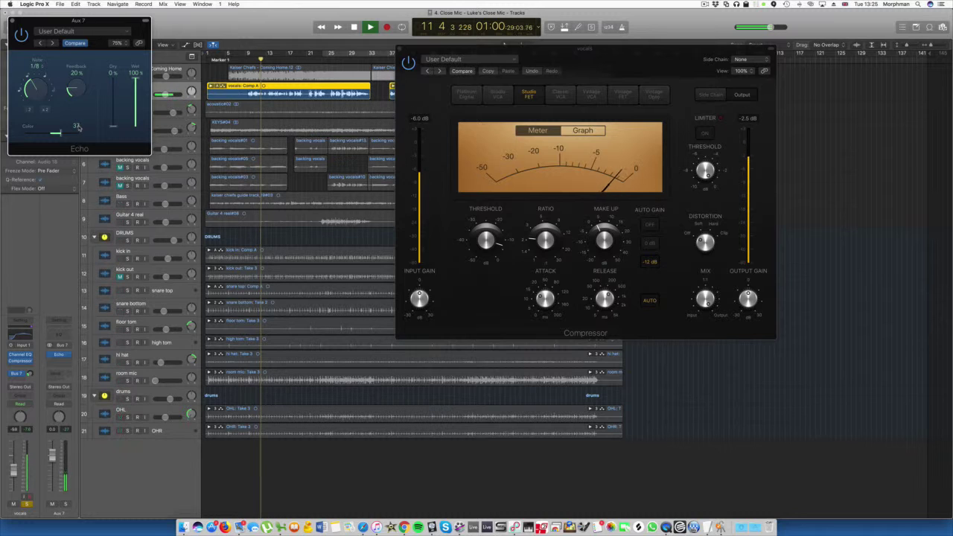
key("space")
Step: Add a second vocals send to Bus 8 and insert a mono-to-stereo Space Designer reverb on its aux channel
left_click(23, 381)
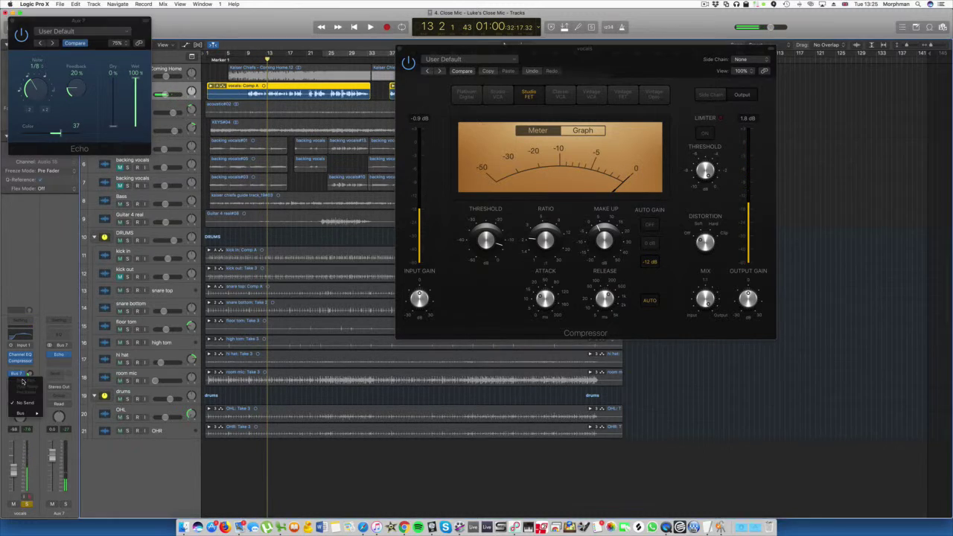
mouse_move(29, 415)
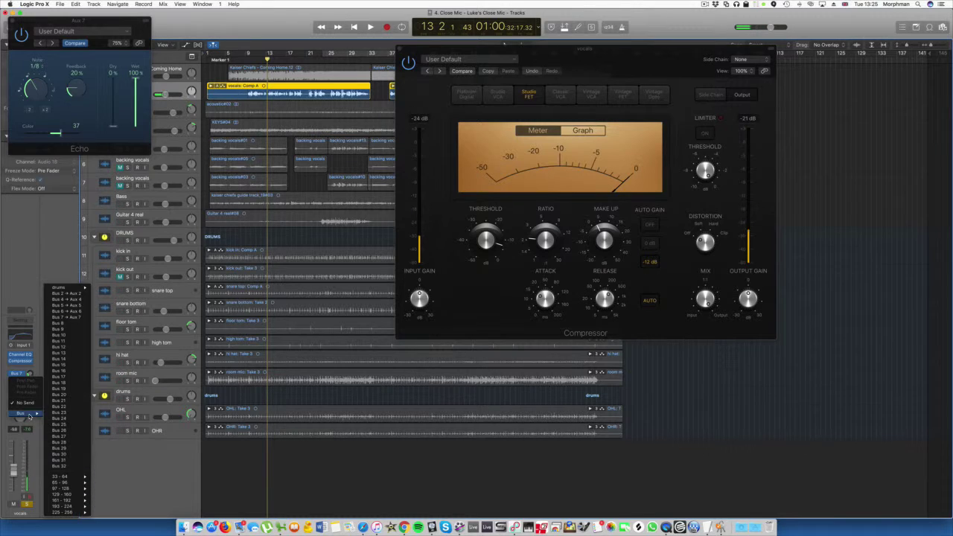
left_click(74, 324)
left_click(65, 348)
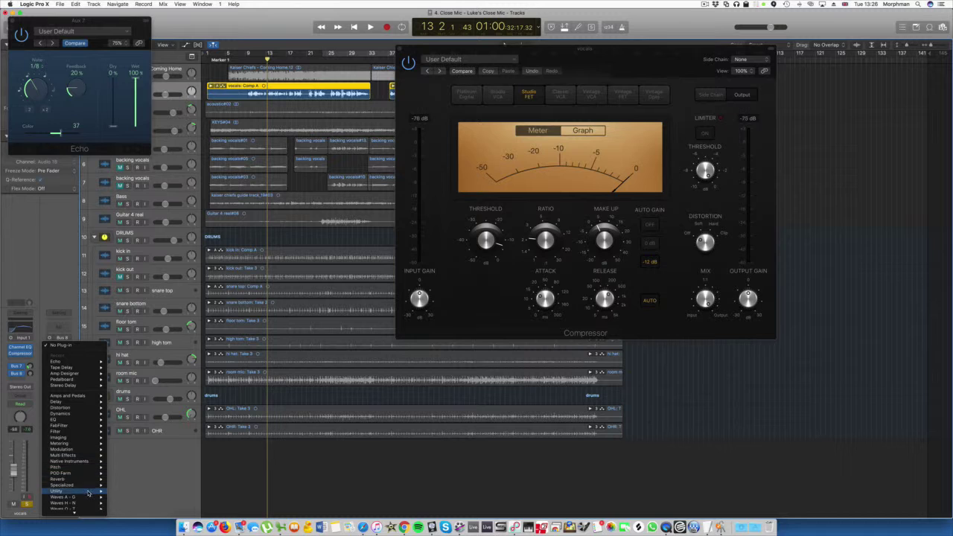
mouse_move(86, 480)
mouse_move(149, 497)
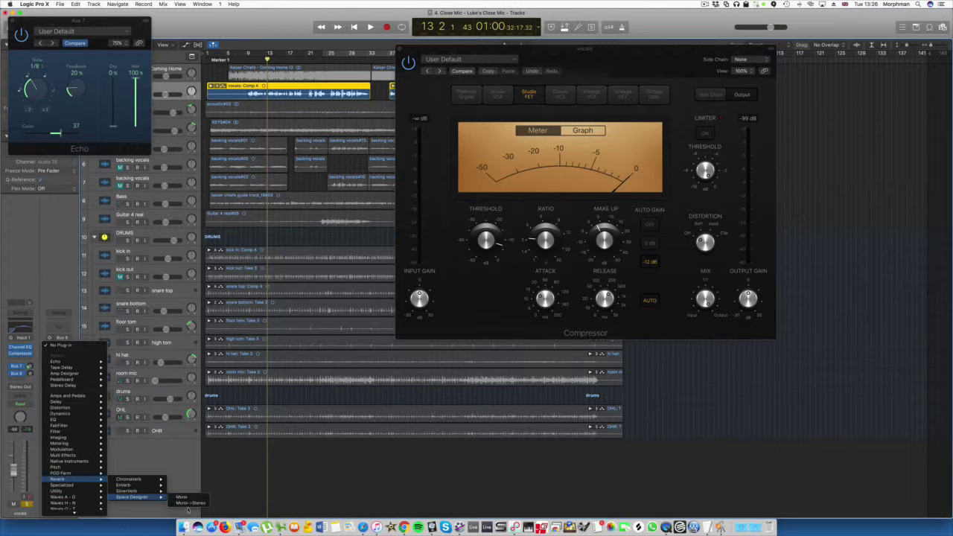
left_click(190, 503)
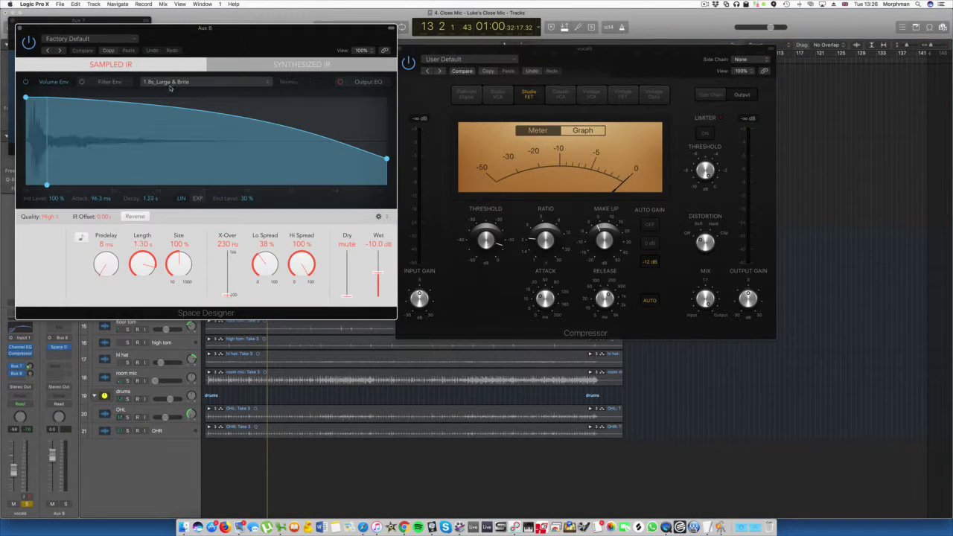
Step: Load the 02.6s Vocal Plate preset from the large plate reverbs in Space Designer and shorten the reverb length to 1.97 s
left_click(93, 42)
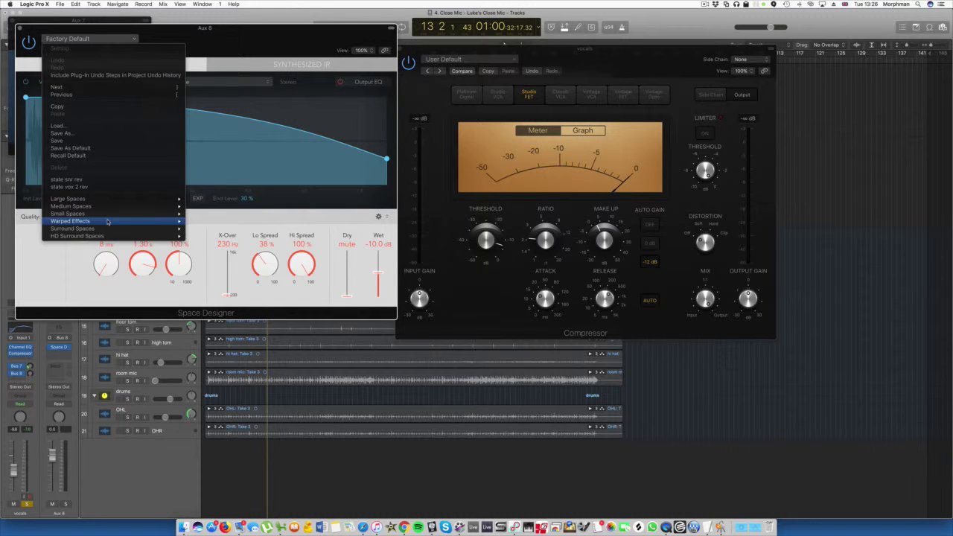
mouse_move(110, 199)
mouse_move(208, 207)
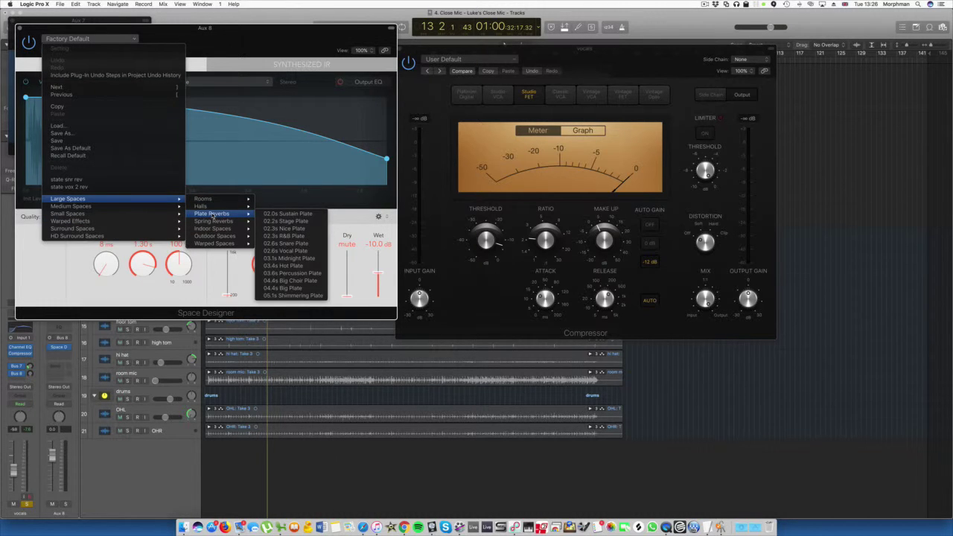
left_click(285, 251)
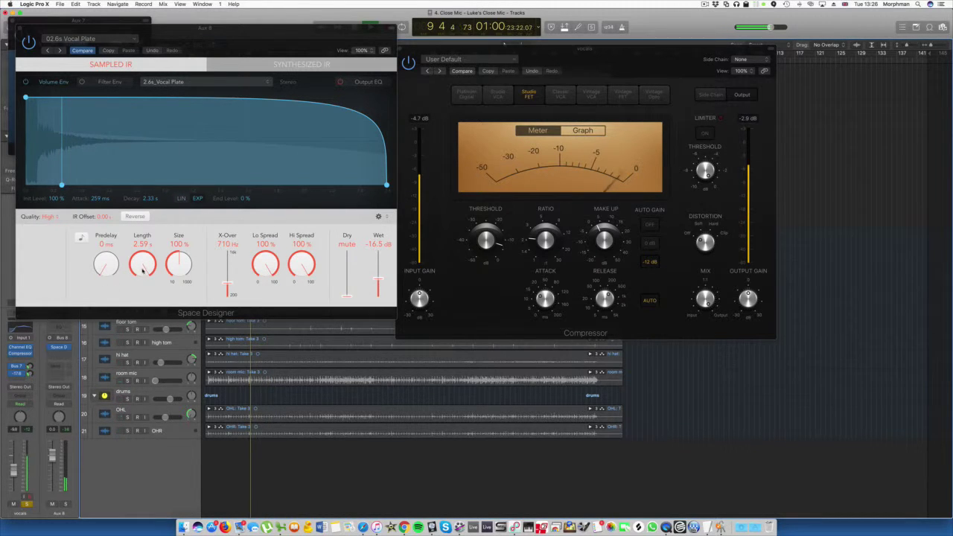
left_click_drag(142, 271, 143, 295)
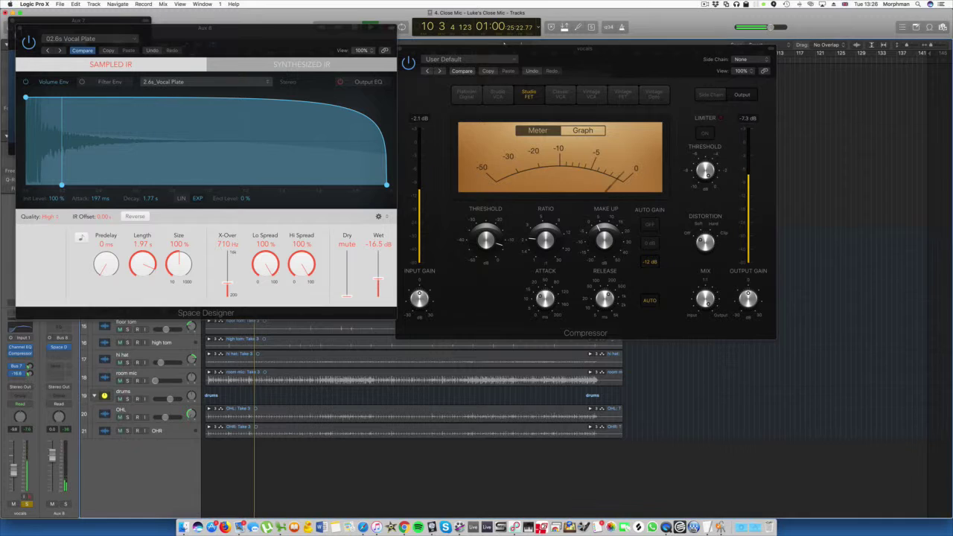
Step: Close the Space Designer, Compressor and Echo windows, bring the vocals back unmuted in the full mix and stop playback
left_click(18, 27)
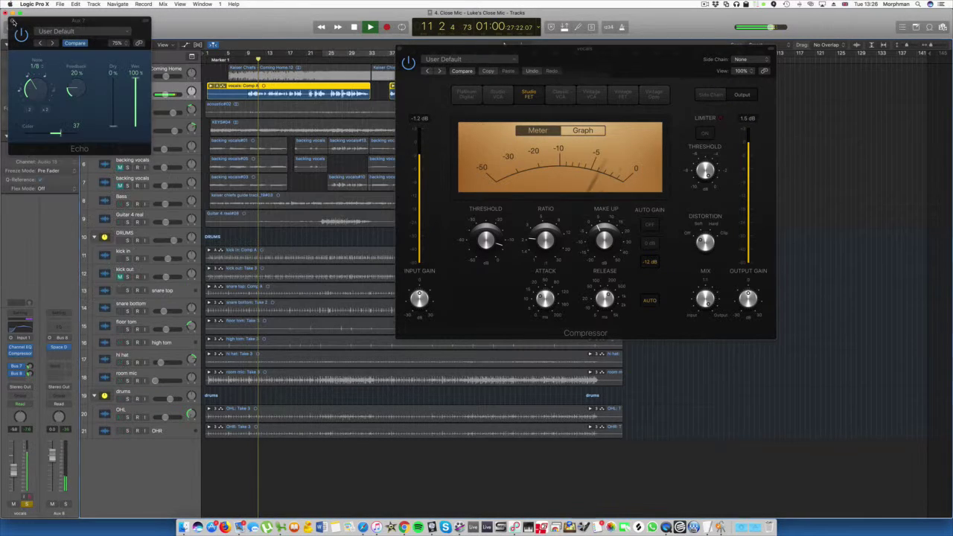
key("super+w")
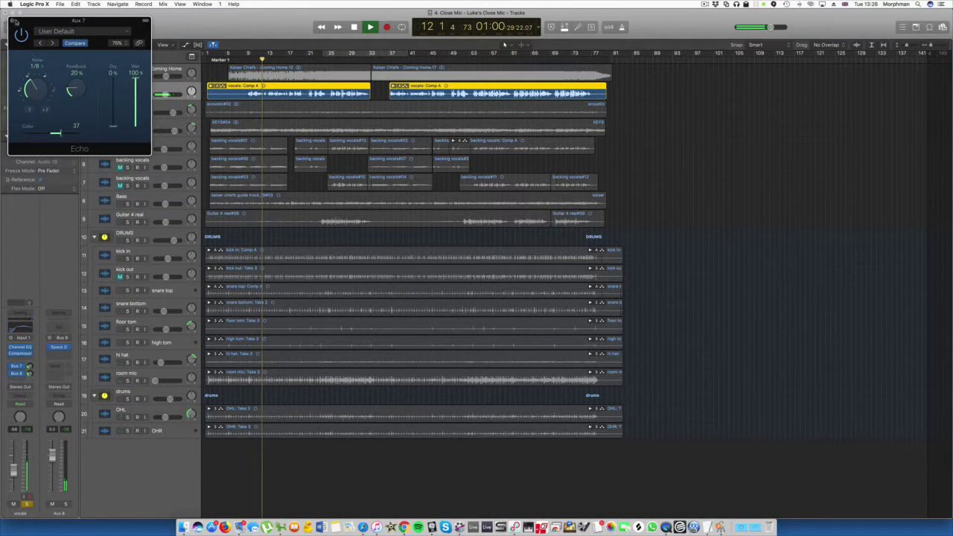
left_click(14, 21)
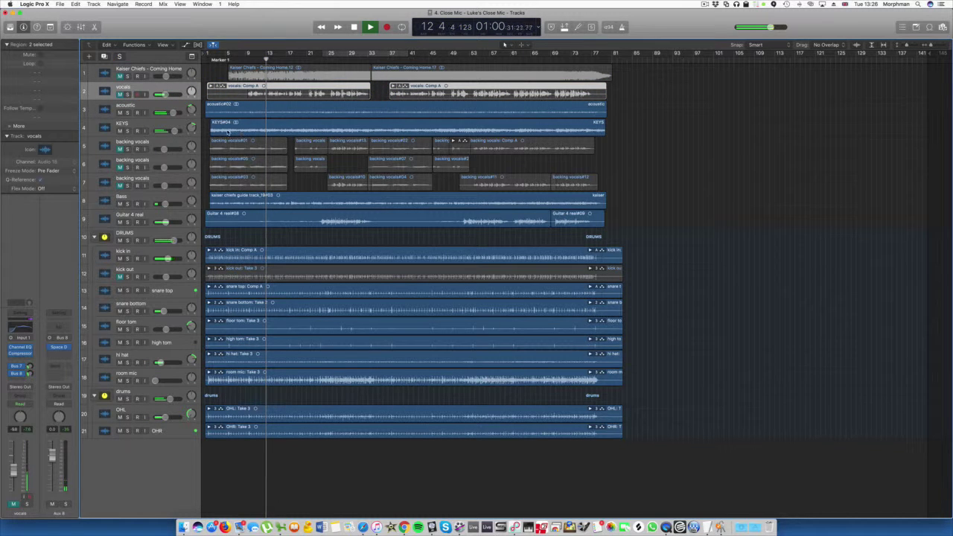
left_click(117, 96)
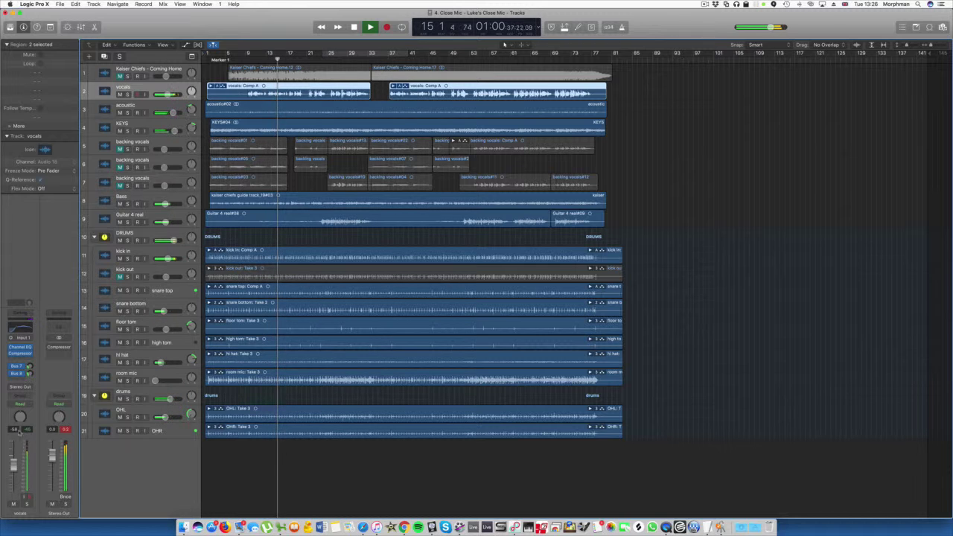
key("space")
Step: Insert a mono Limiter after the Compressor on the vocals track and move its window over the arrangement
left_click(28, 359)
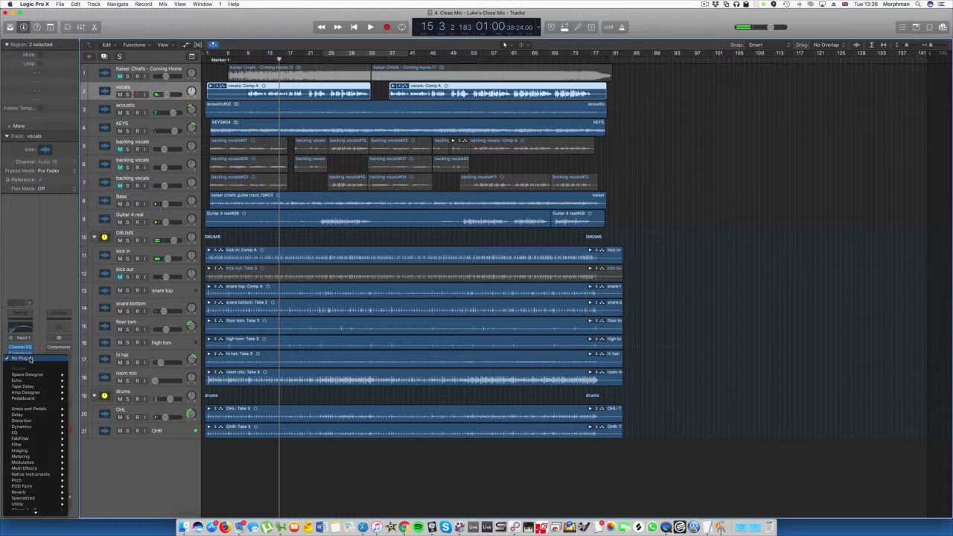
mouse_move(43, 423)
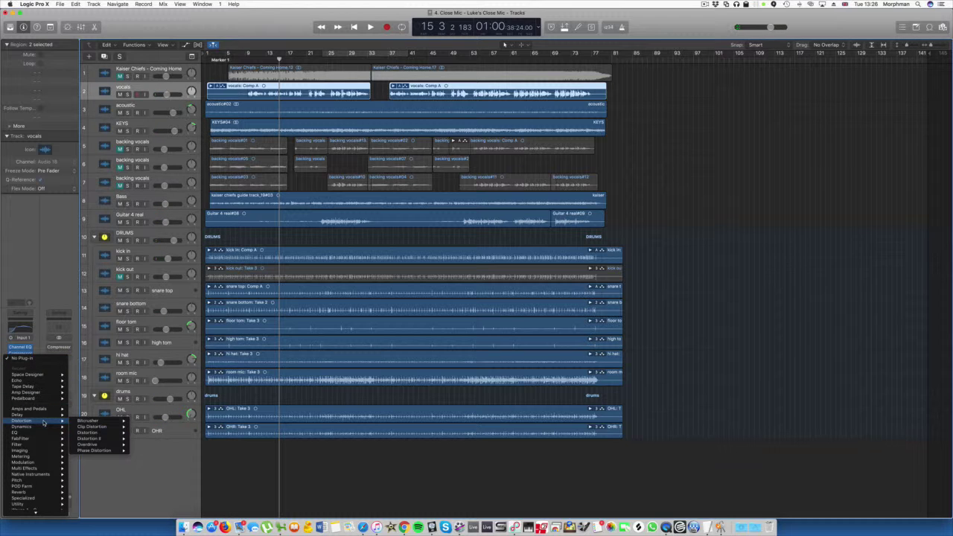
mouse_move(120, 456)
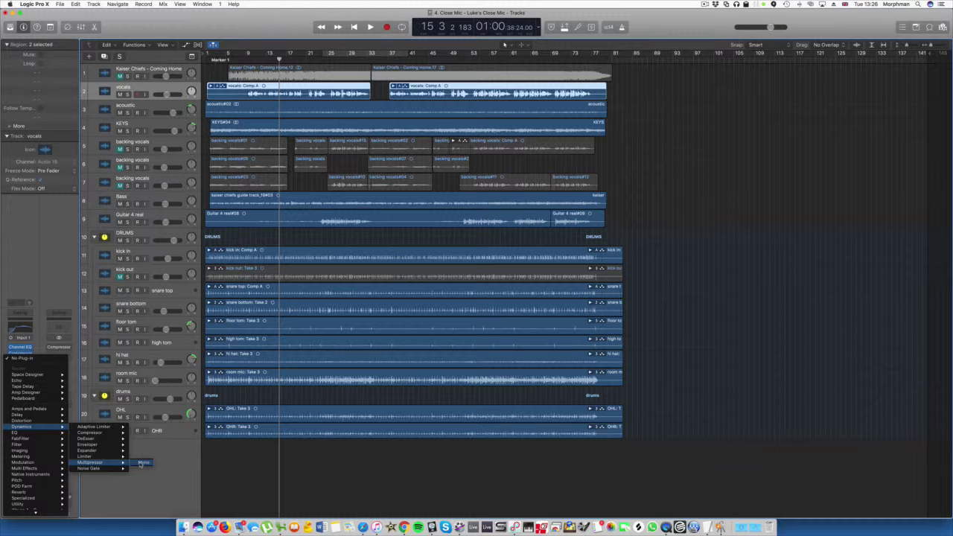
left_click(142, 456)
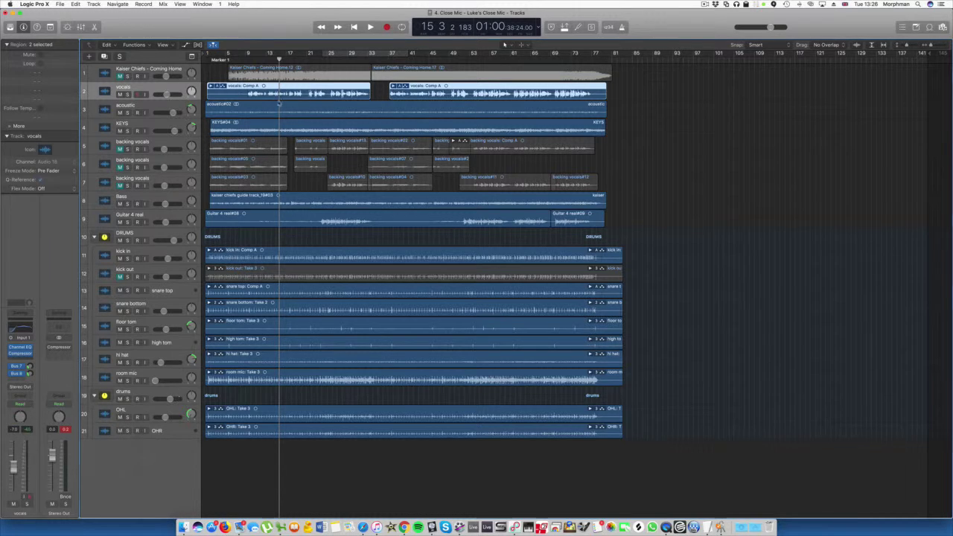
left_click_drag(178, 18, 474, 122)
Step: Play the mix, try a gain of +3.5 dB on the vocals Limiter and load its For Vocals preset
key("space")
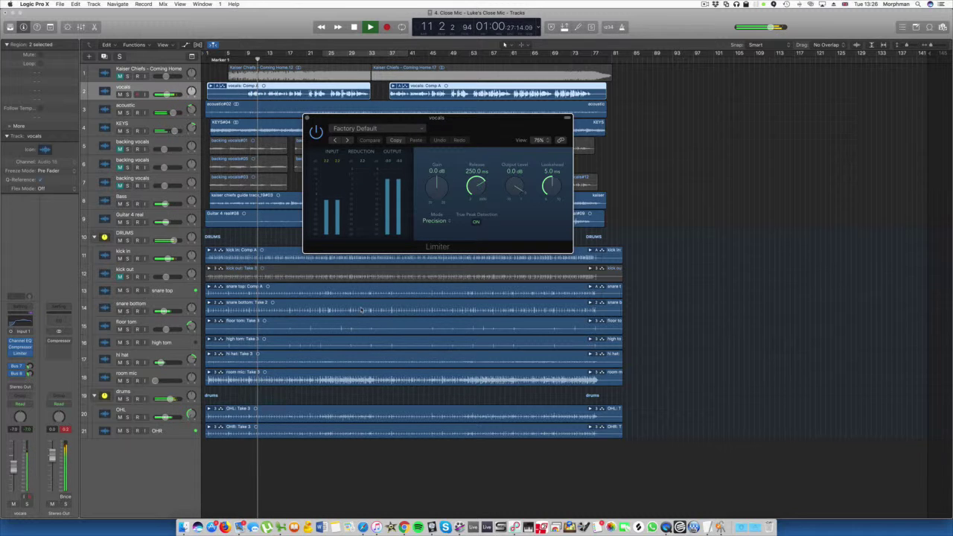
left_click_drag(435, 207, 438, 181)
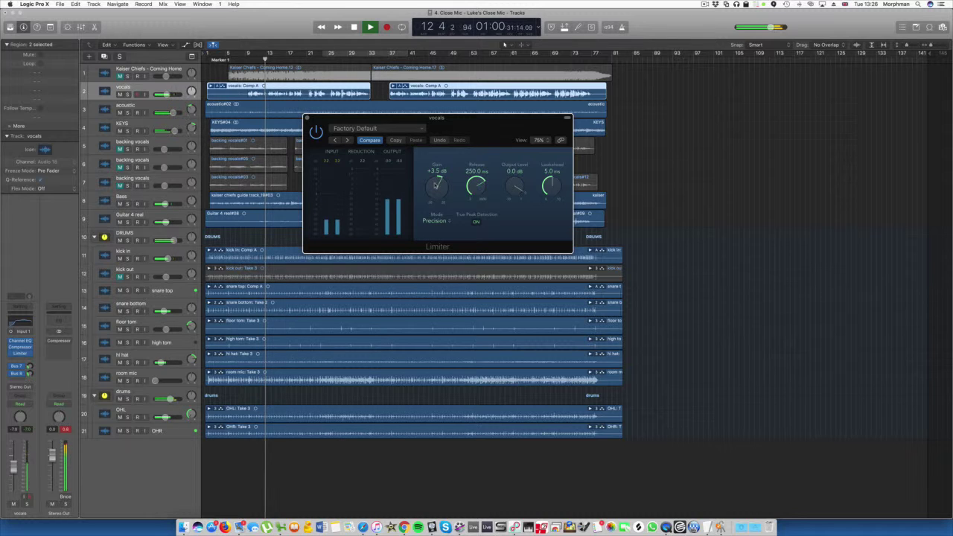
left_click(376, 128)
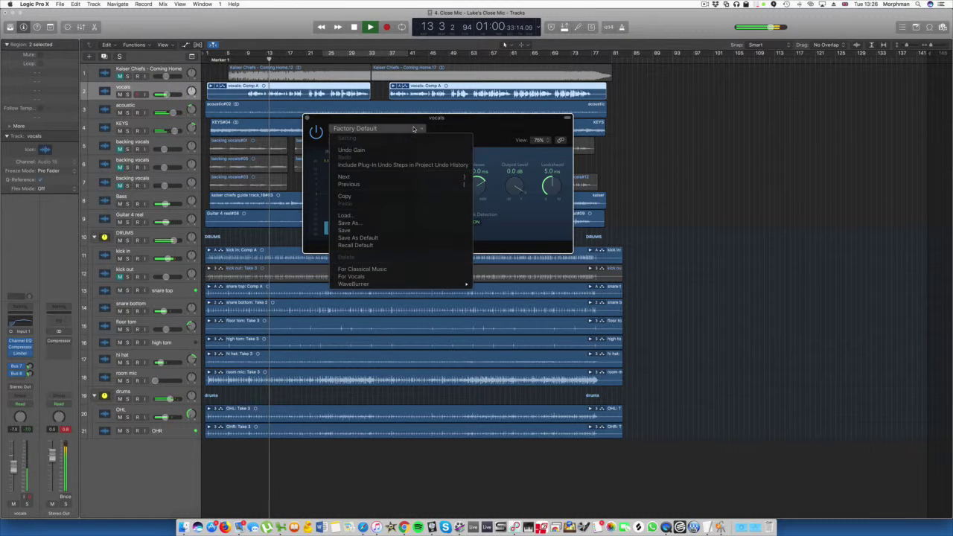
left_click(402, 277)
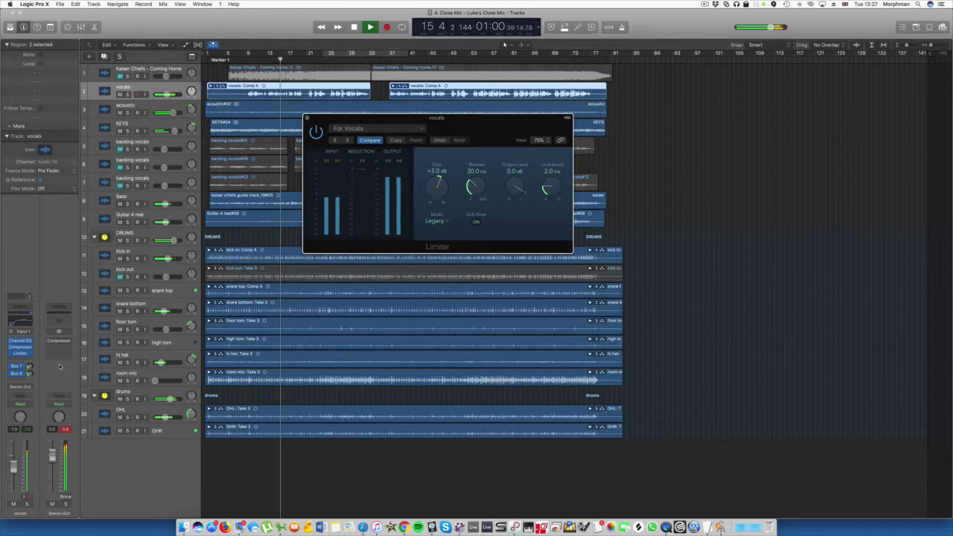
left_click(217, 341)
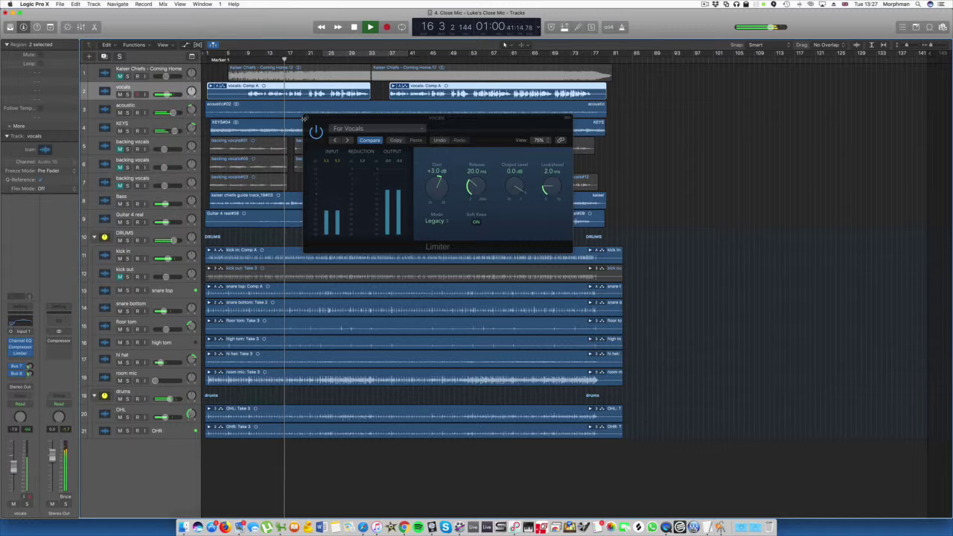
Step: Hide the Limiter window, adjust the vocals' Bus 8 reverb send and slightly raise the KEYS level during playback
key("v")
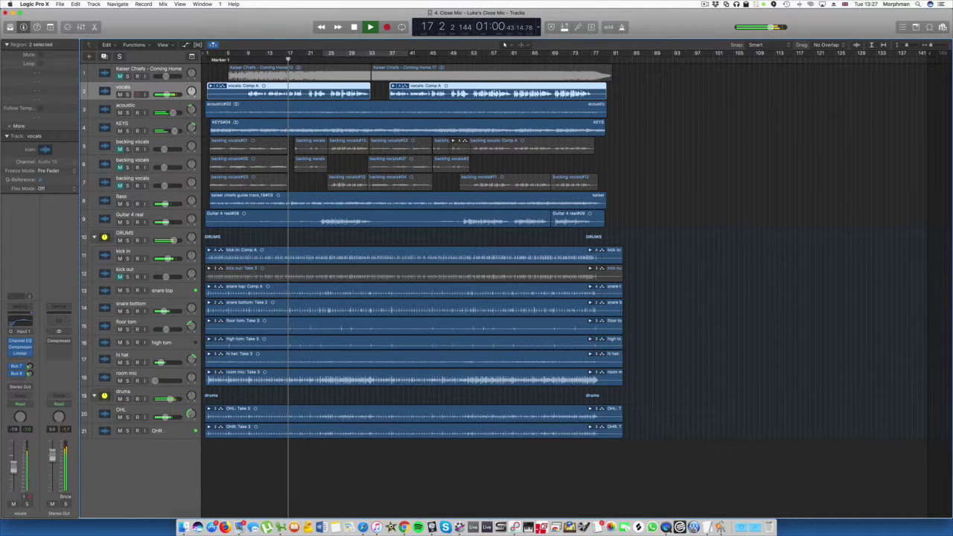
left_click(28, 372)
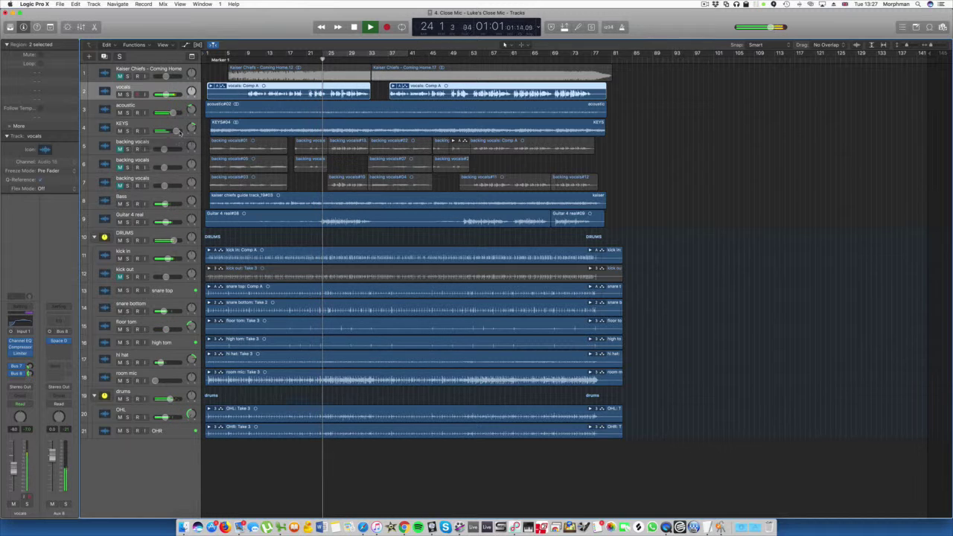
key("space")
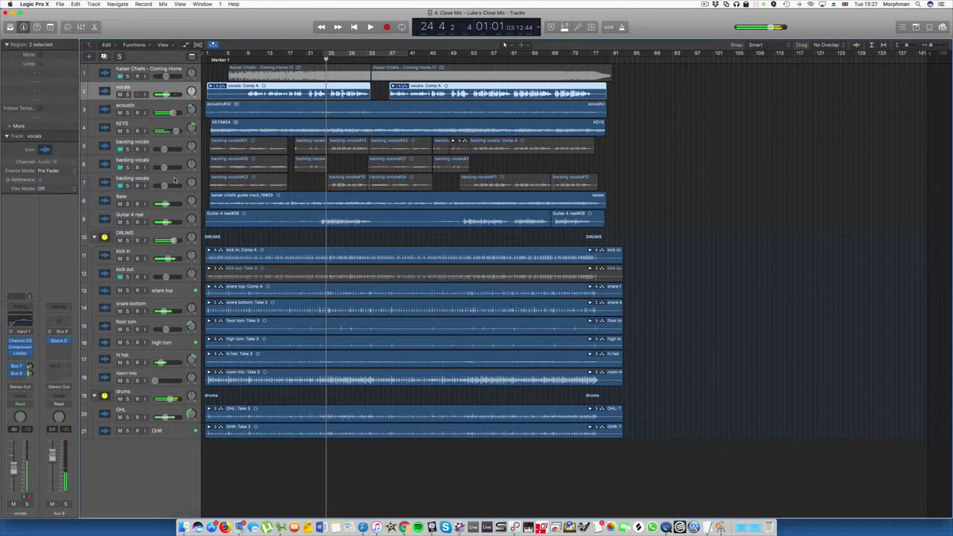
Step: Unmute and solo the three backing vocals tracks and audition them from the start of the song
left_click(120, 149)
left_click(120, 185)
left_click_drag(128, 149, 127, 185)
key("Return")
key("space")
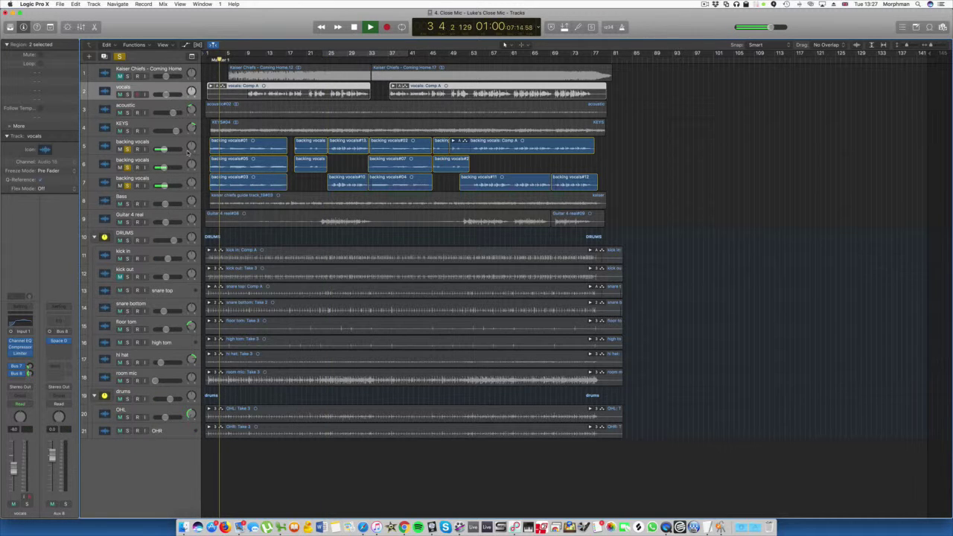
key("space")
Step: Group the three backing vocals tracks into a Summing Stack and name it BV
left_click(161, 146)
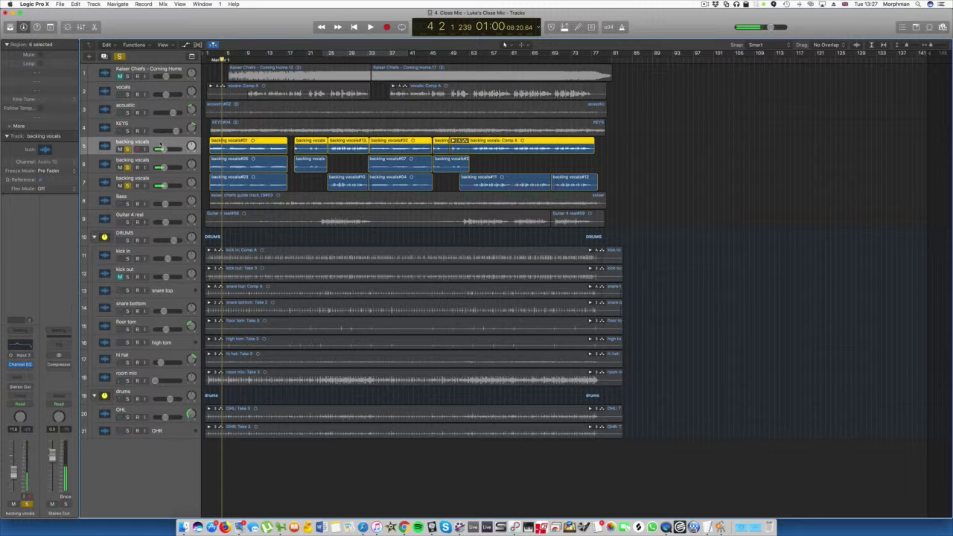
left_click(156, 179, "shift")
right_click(152, 177)
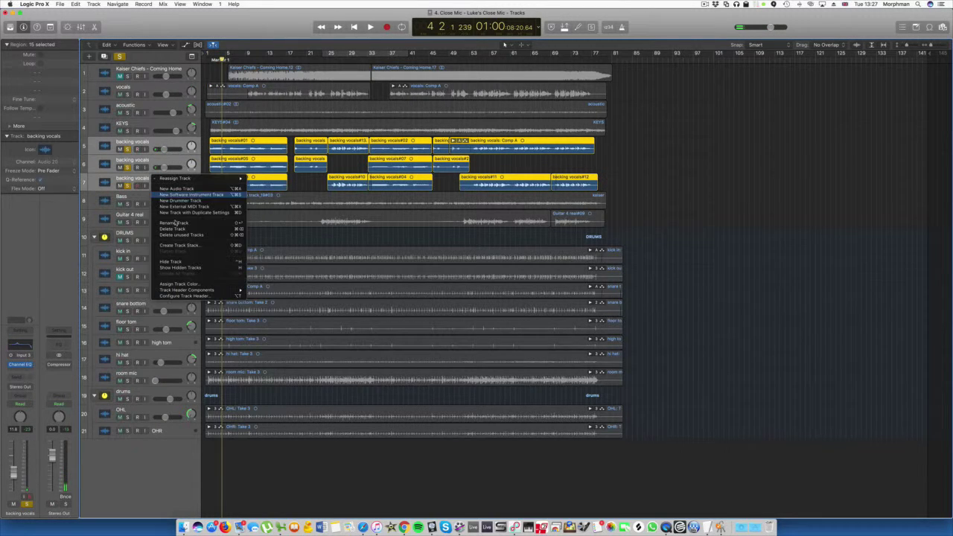
left_click(202, 245)
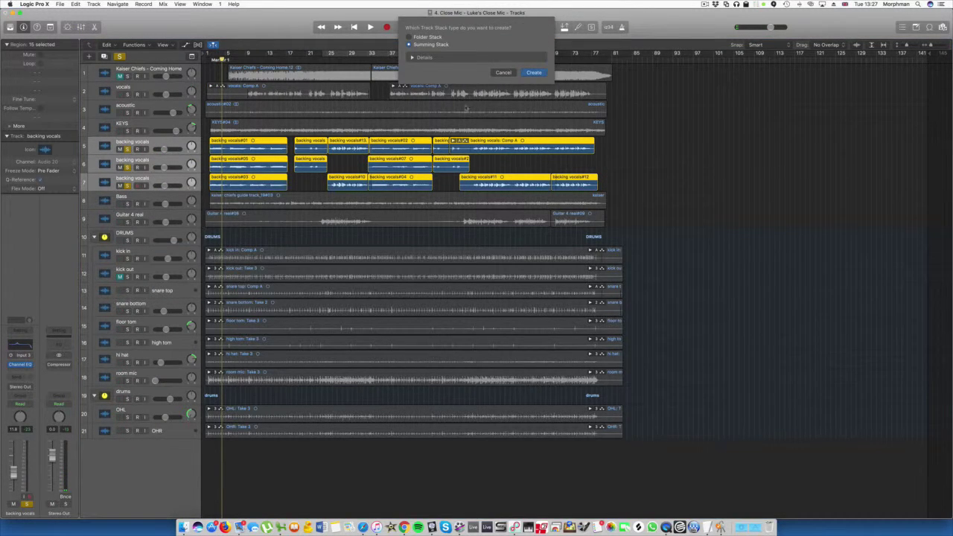
left_click(536, 72)
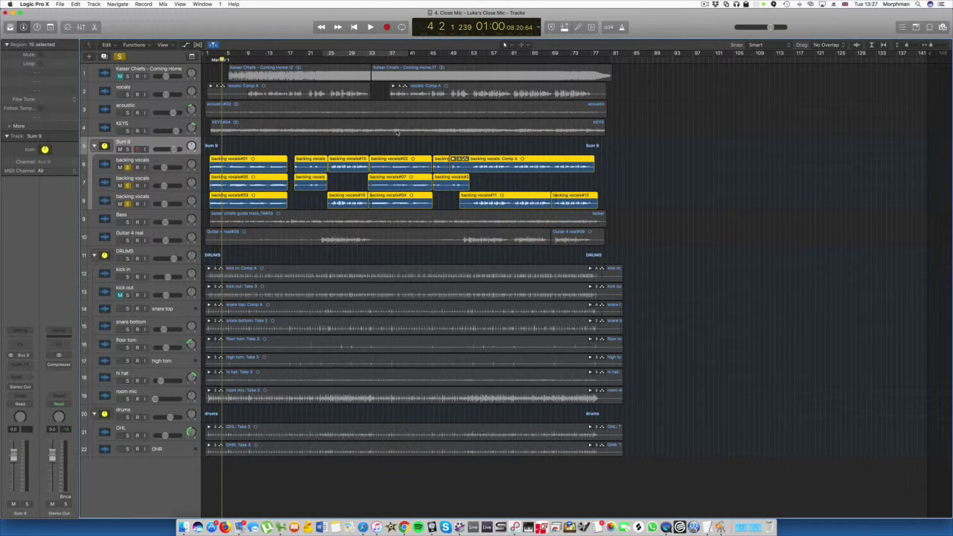
double_click(124, 142)
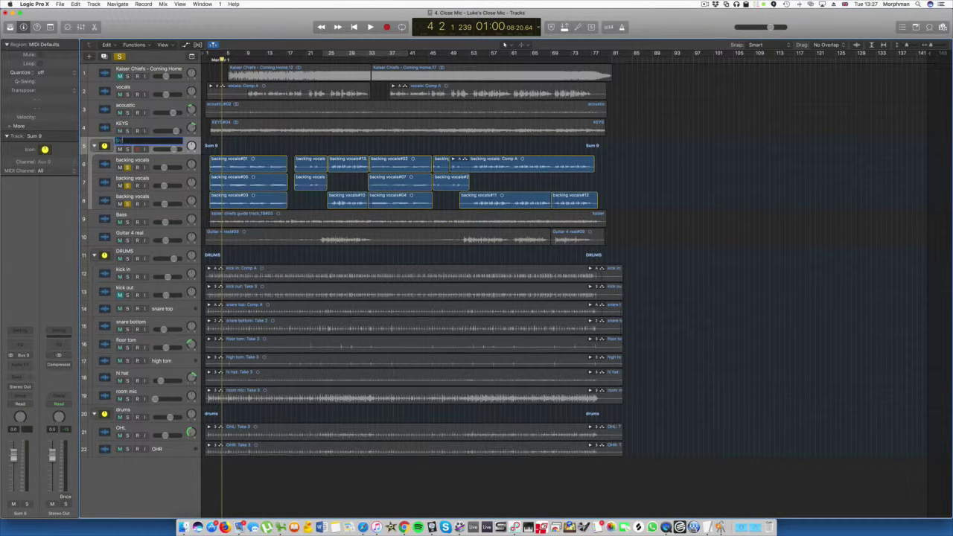
type("BV")
key("Return")
Step: Insert a Channel EQ on the BV stack with a 230 Hz, 48 dB/Oct low cut and a +2.5 dB boost at 2800 Hz
key("space")
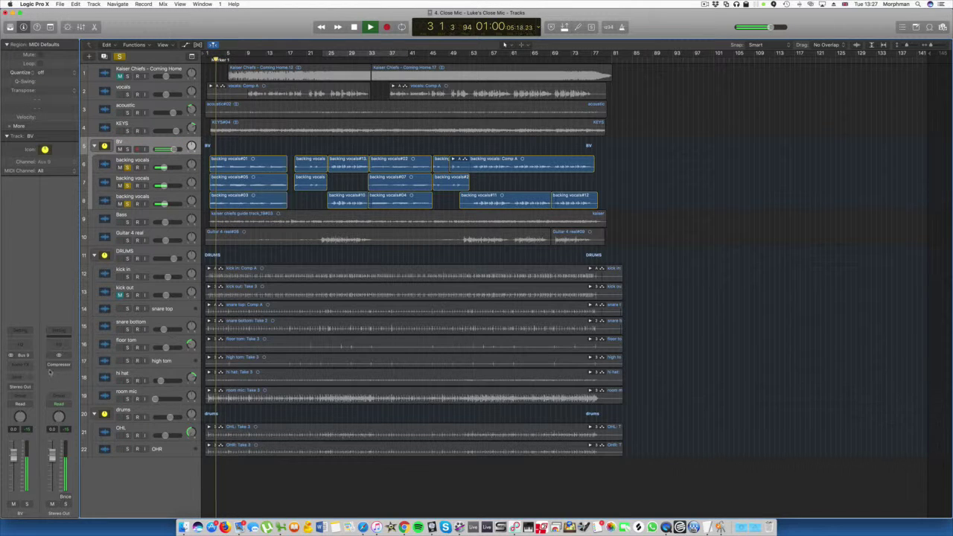
left_click(20, 344)
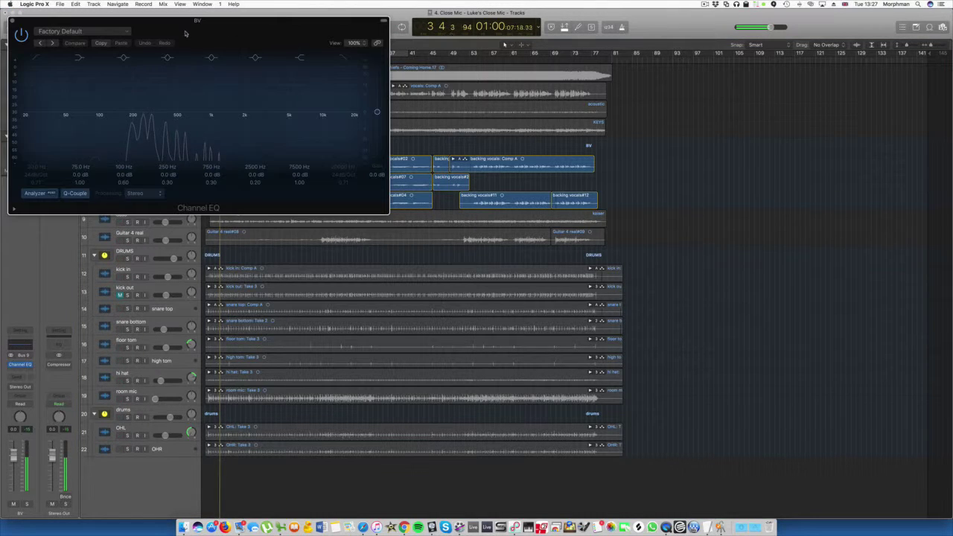
left_click_drag(223, 20, 424, 24)
left_click(234, 64)
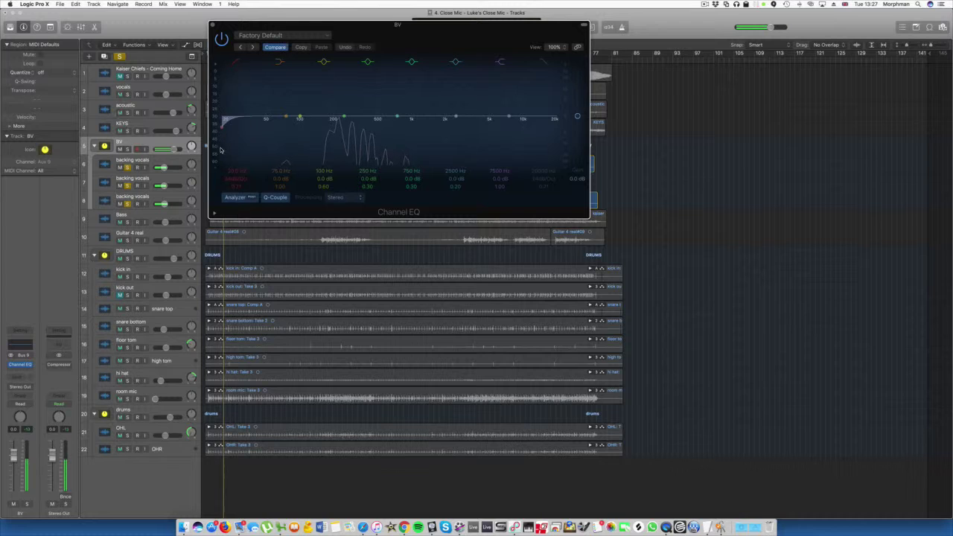
left_click_drag(226, 177, 226, 205)
left_click_drag(222, 128, 465, 120)
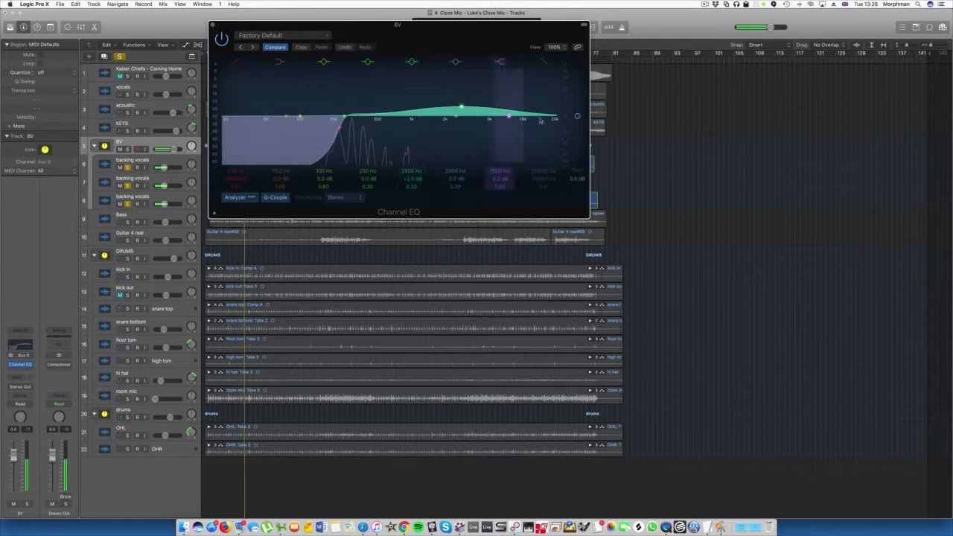
Step: Add sends from the BV stack to the Bus 7 echo and the Bus 8 reverb
left_click(22, 378)
mouse_move(23, 410)
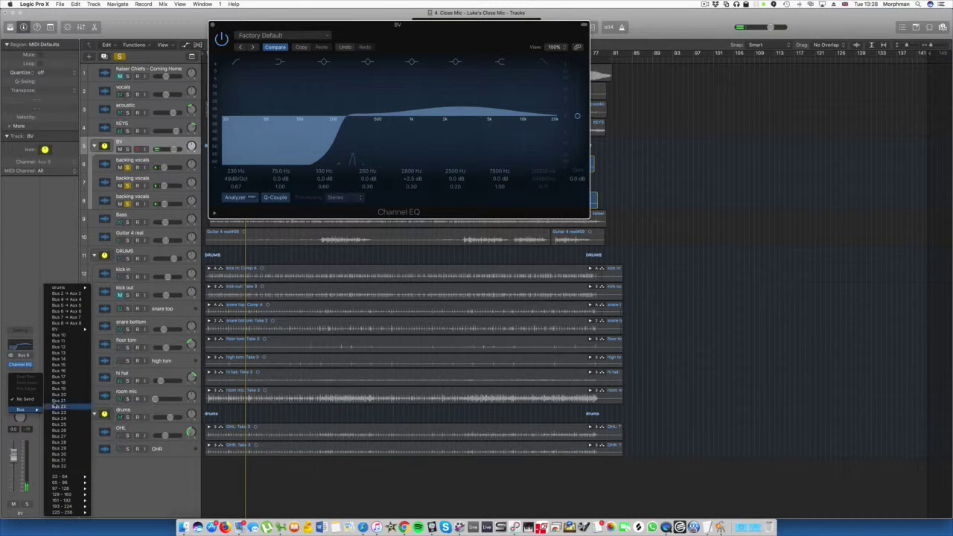
left_click(72, 318)
left_click_drag(30, 376, 30, 372)
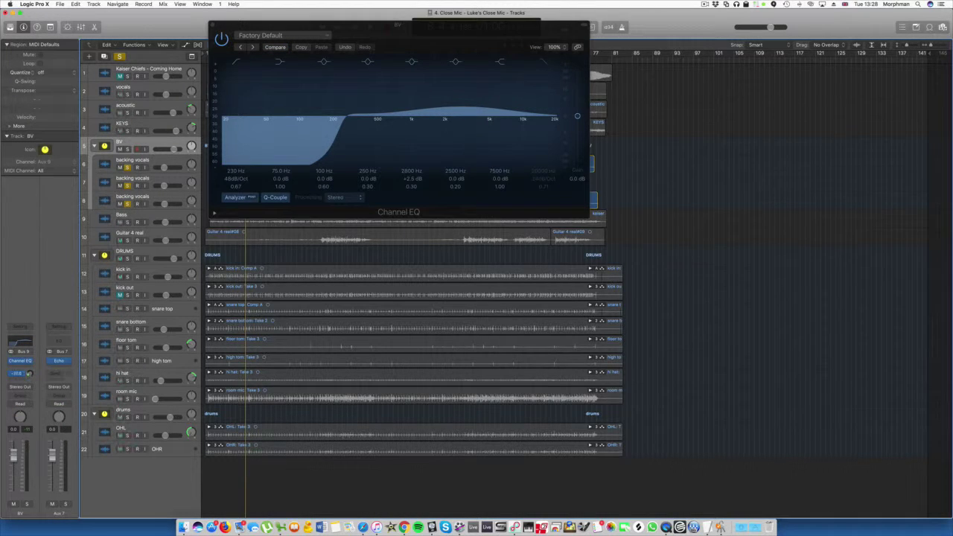
left_click(21, 375)
mouse_move(29, 414)
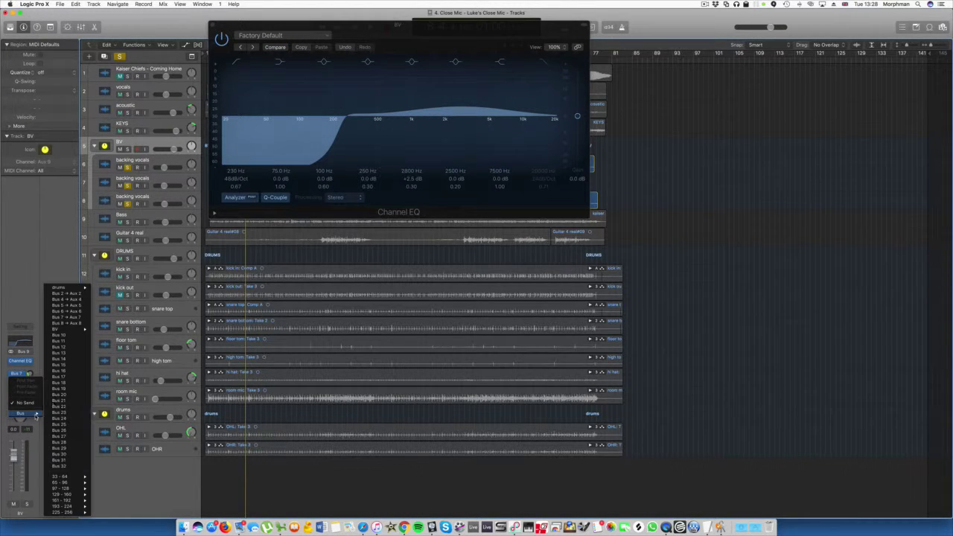
left_click(67, 323)
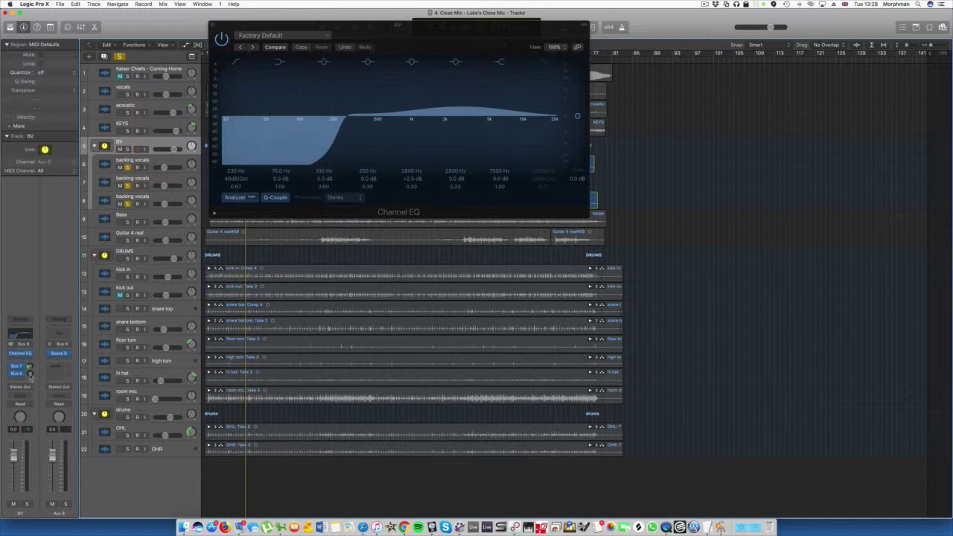
Step: Play the backing vocals and pan the second track to the left and the third to the right
key("space")
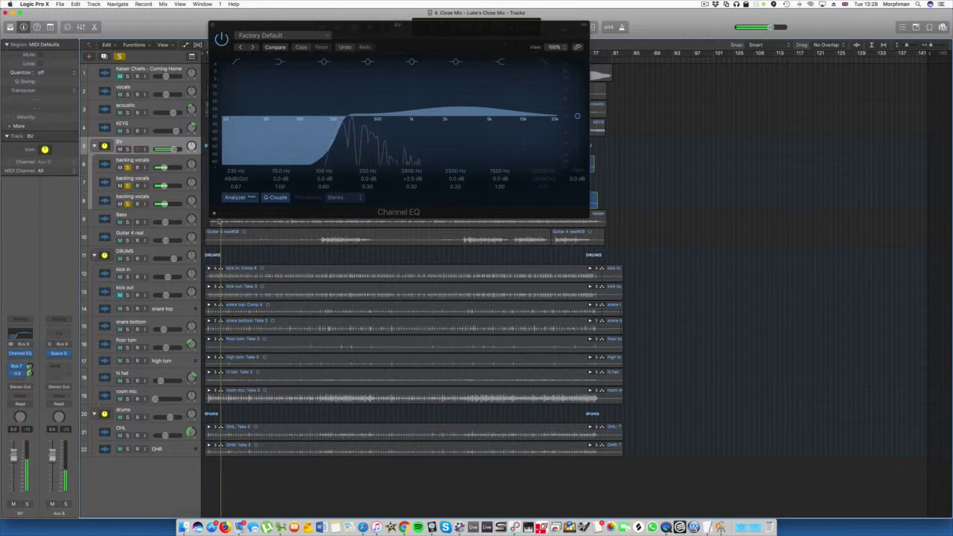
mouse_move(191, 183)
left_mouse_down()
mouse_move(194, 200)
mouse_move(192, 188)
left_mouse_up()
left_click(191, 183)
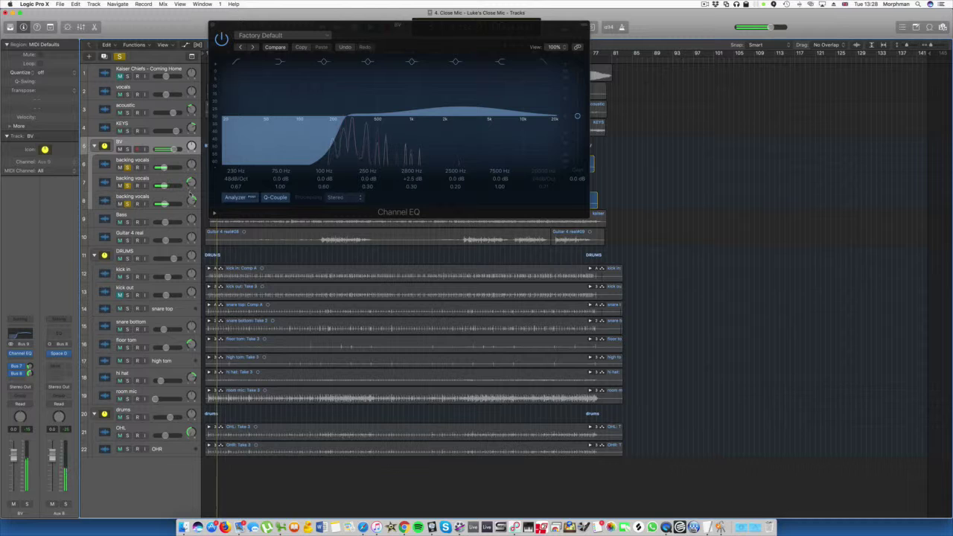
mouse_move(166, 207)
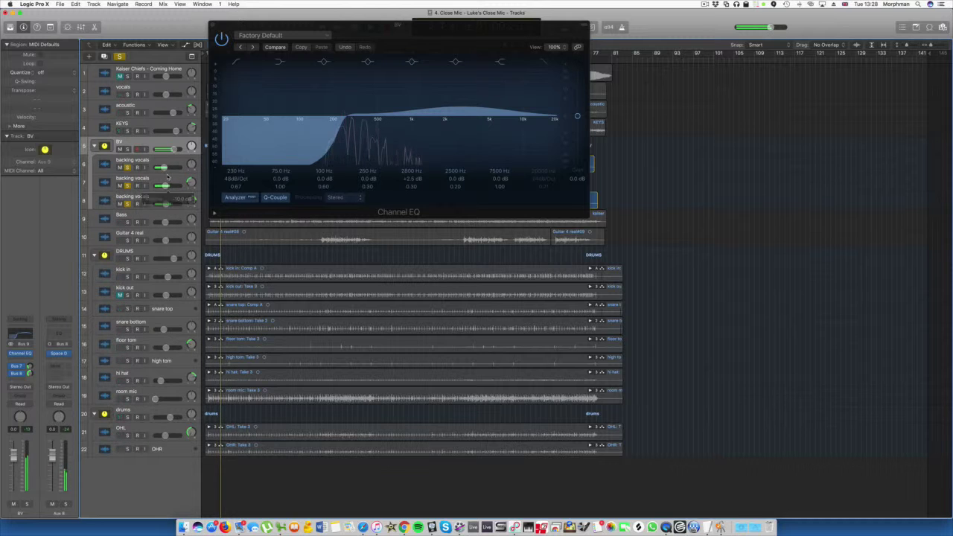
Step: Insert a Compressor after the Channel EQ on the BV stack, adjust its threshold and close both plug-in windows
left_click(31, 360)
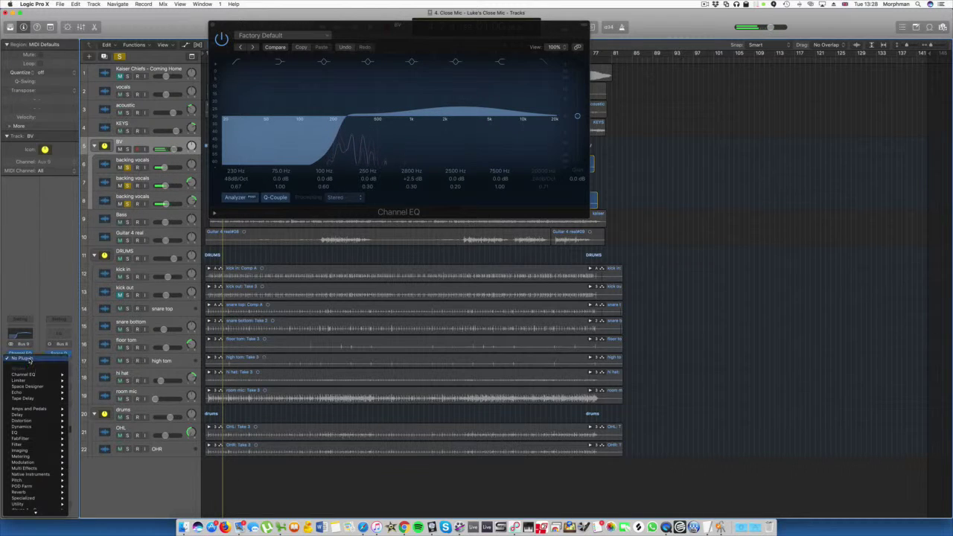
mouse_move(43, 432)
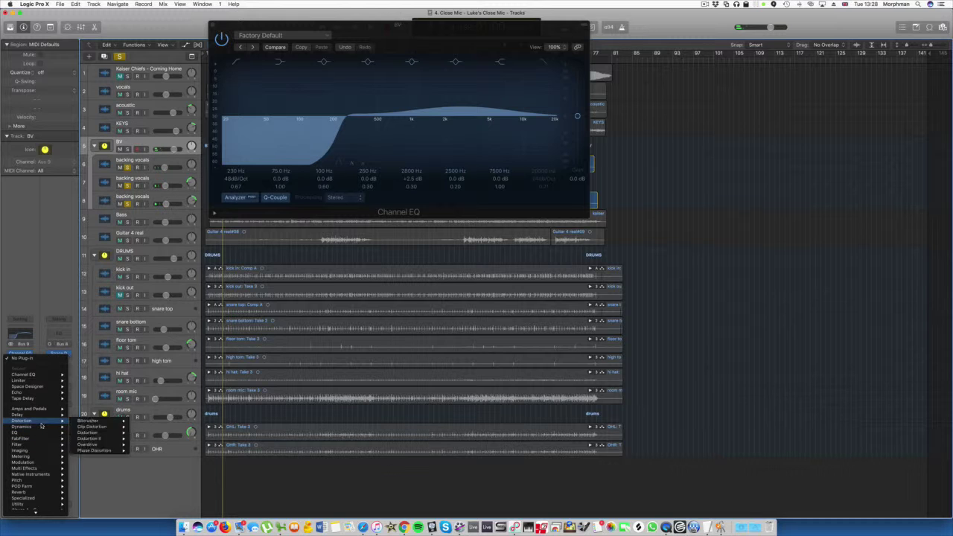
left_click(145, 433)
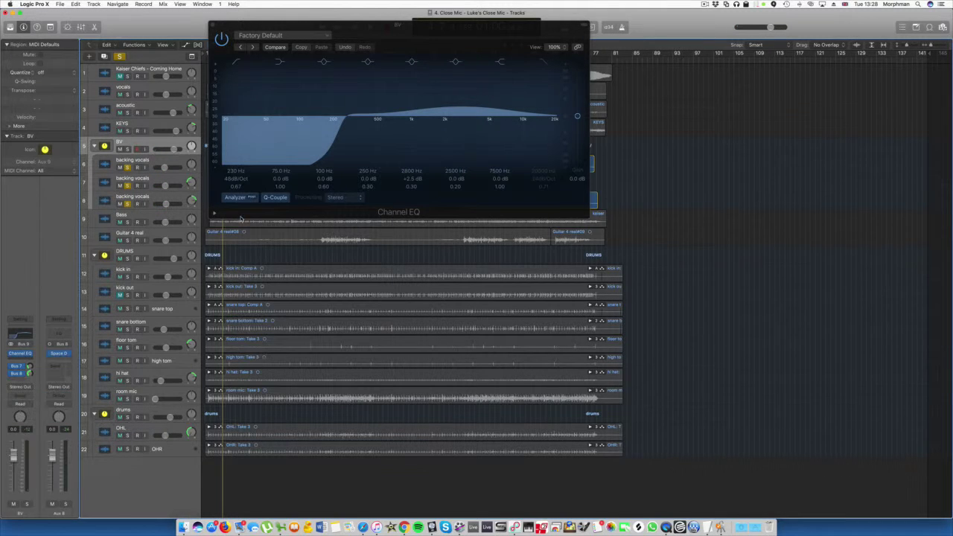
key("space")
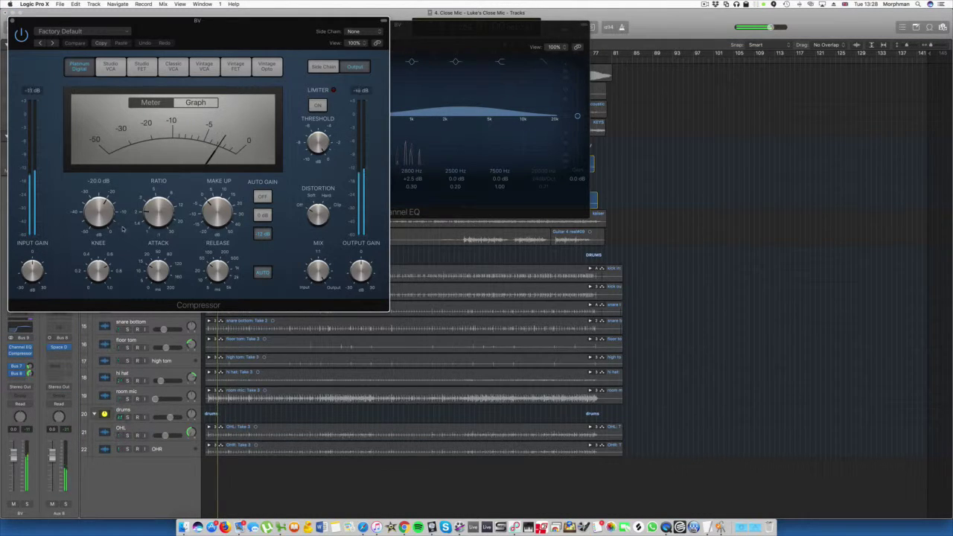
left_click_drag(105, 217, 105, 213)
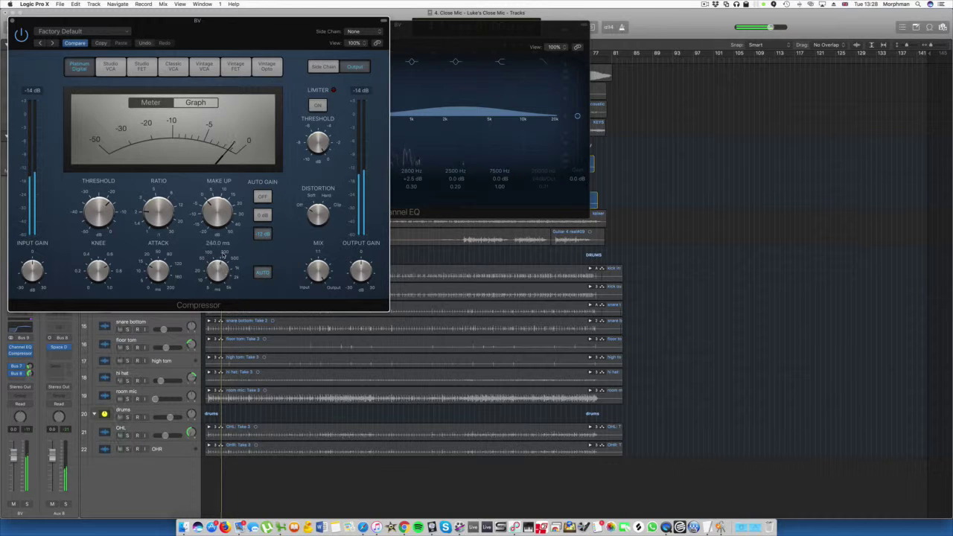
key("super+w")
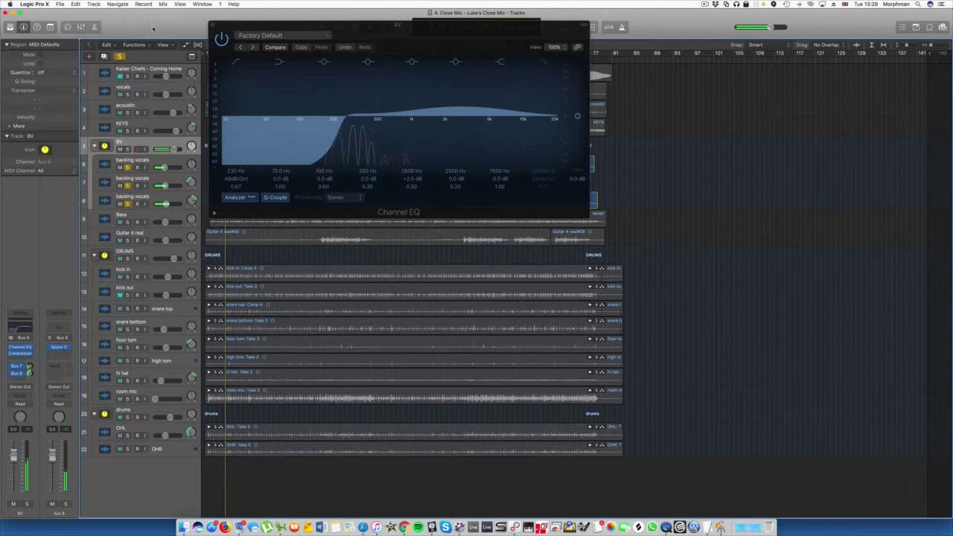
key("super+w")
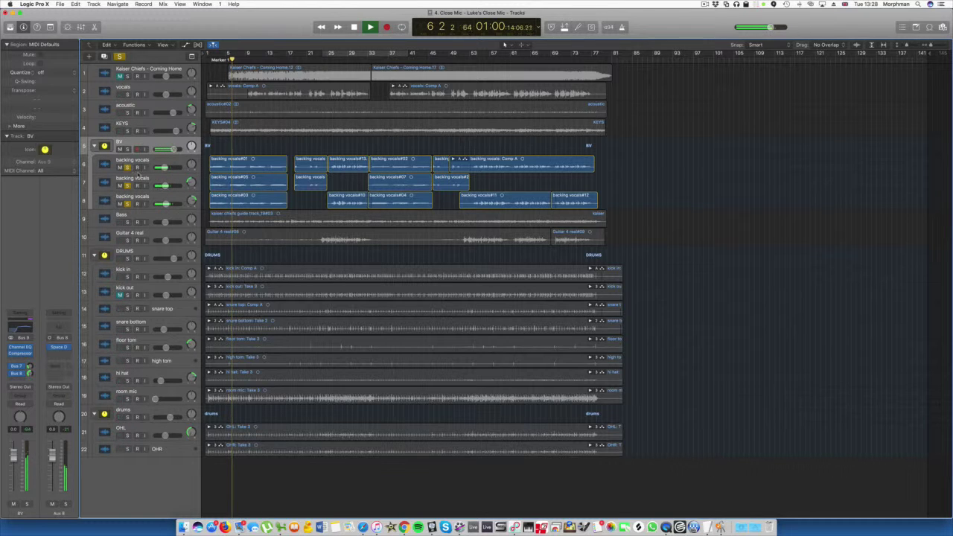
Step: Unsolo the three backing vocals tracks, lower the BV stack to -2.1 dB in the full mix and select Guitar 4 real
left_click(128, 167)
left_click(128, 185)
left_click(128, 204)
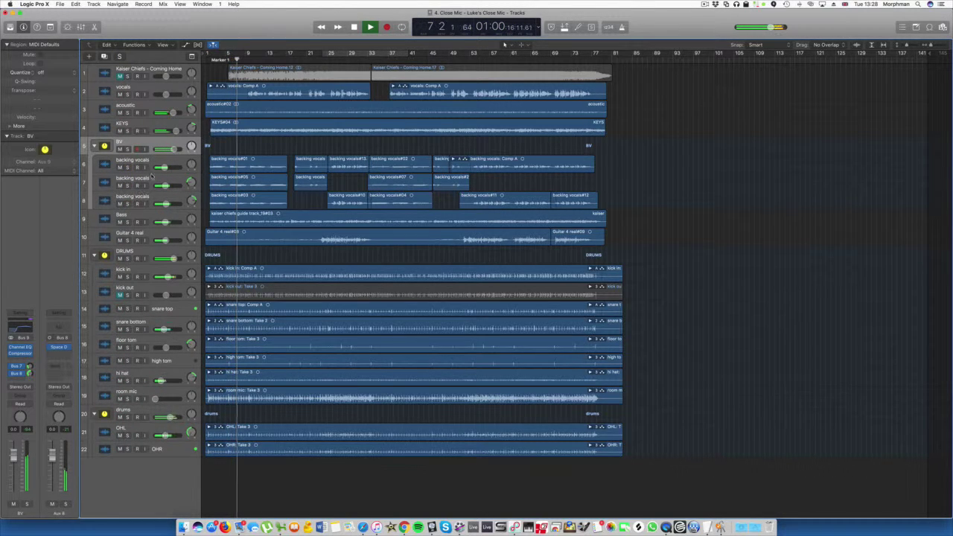
left_click_drag(170, 149, 164, 150)
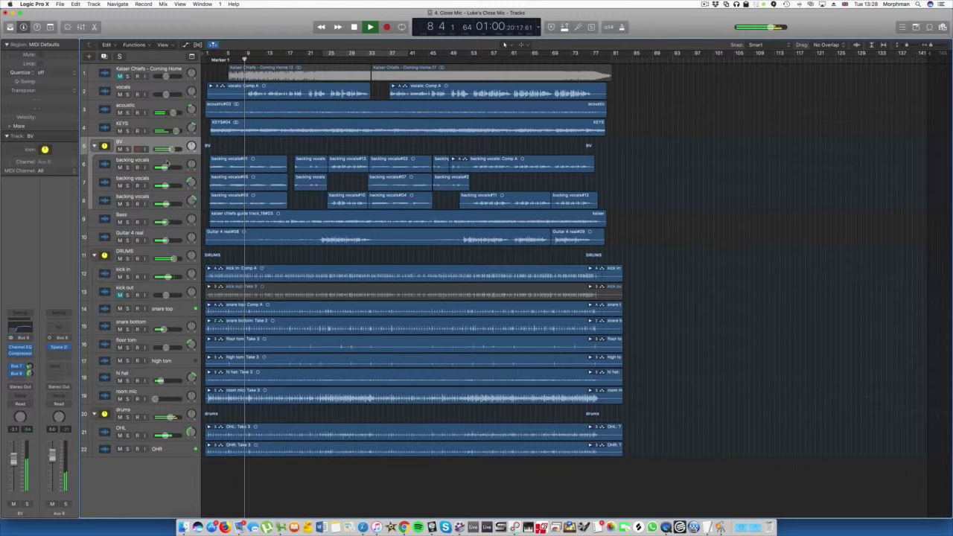
left_click(166, 239)
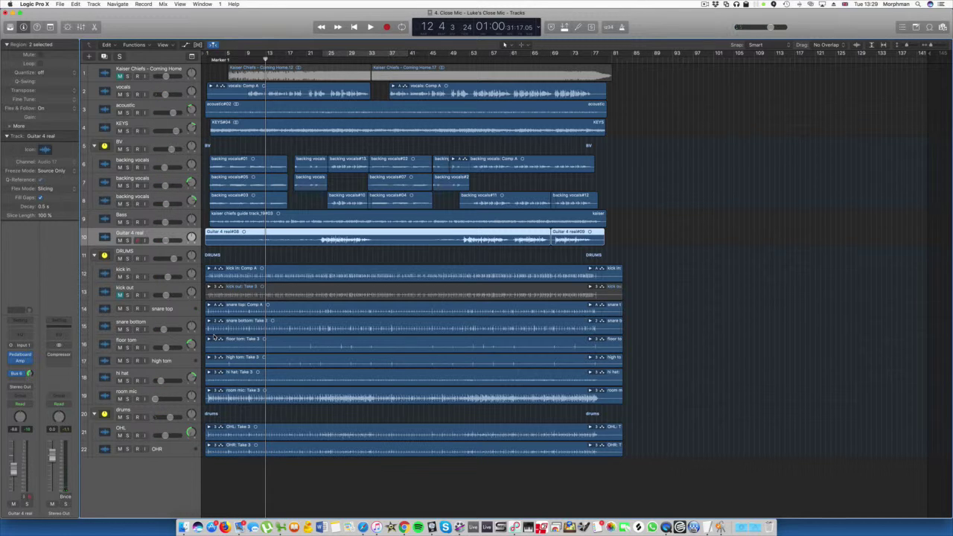
Step: Select all channels from OHR back to vocals in the Mixer, lower their faders together by about 2 dB and check the playback
key("x")
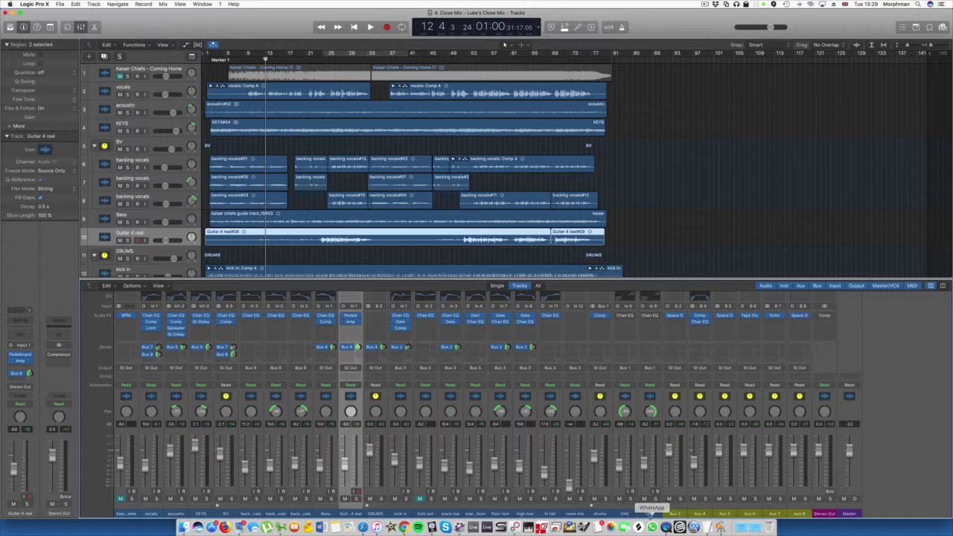
left_click_drag(653, 514, 149, 507)
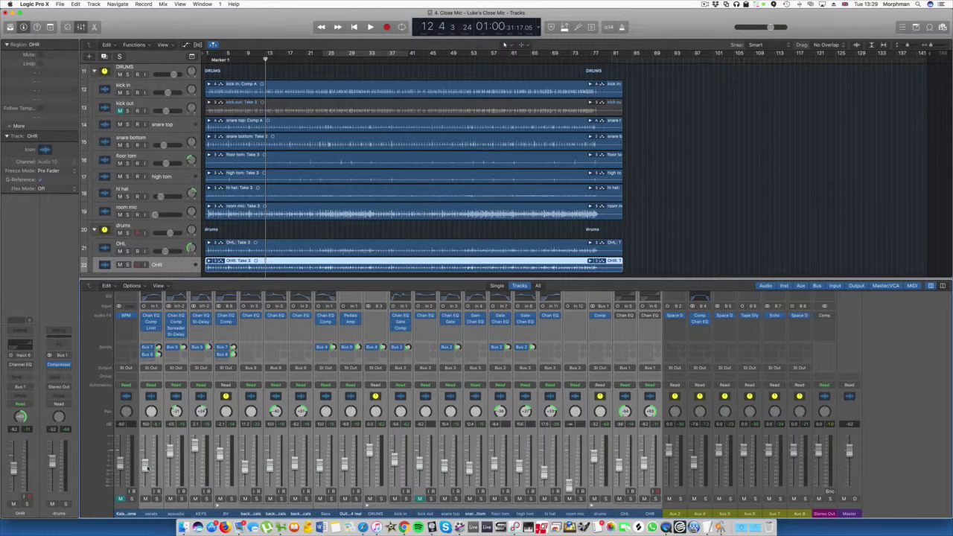
left_click_drag(148, 468, 860, 475)
left_click(898, 421)
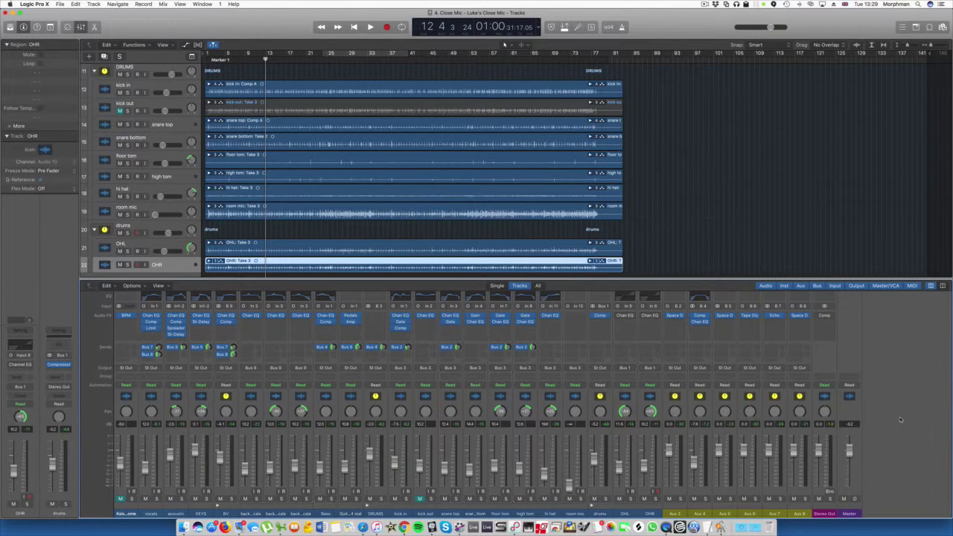
key("space")
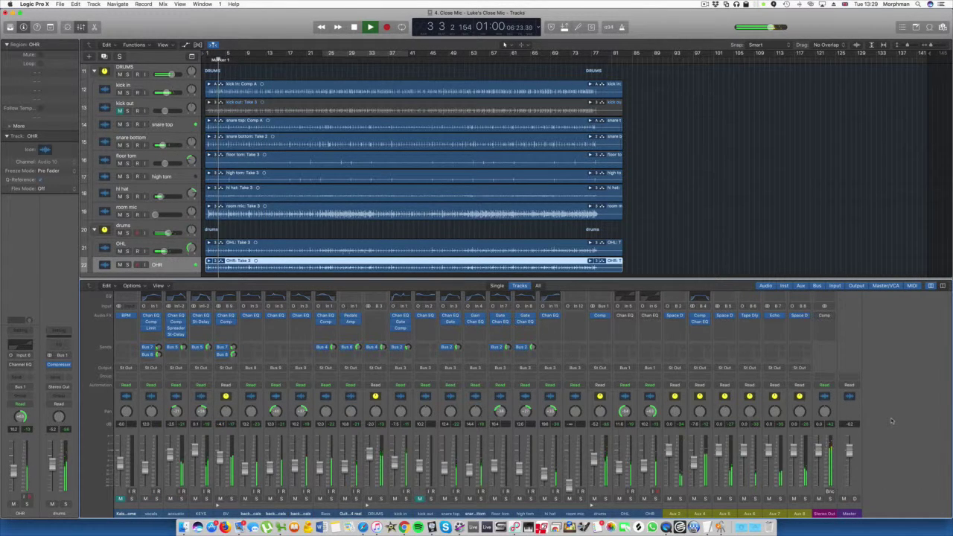
key("space")
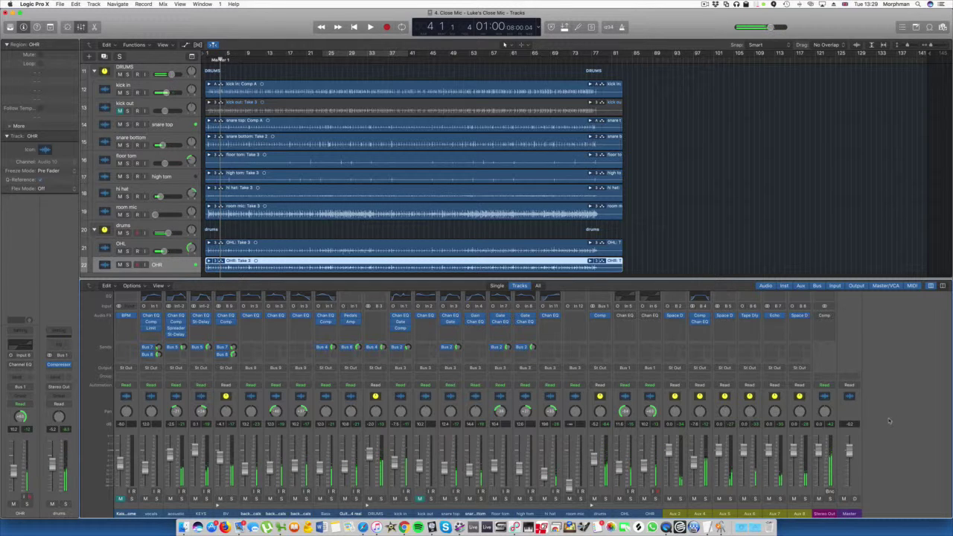